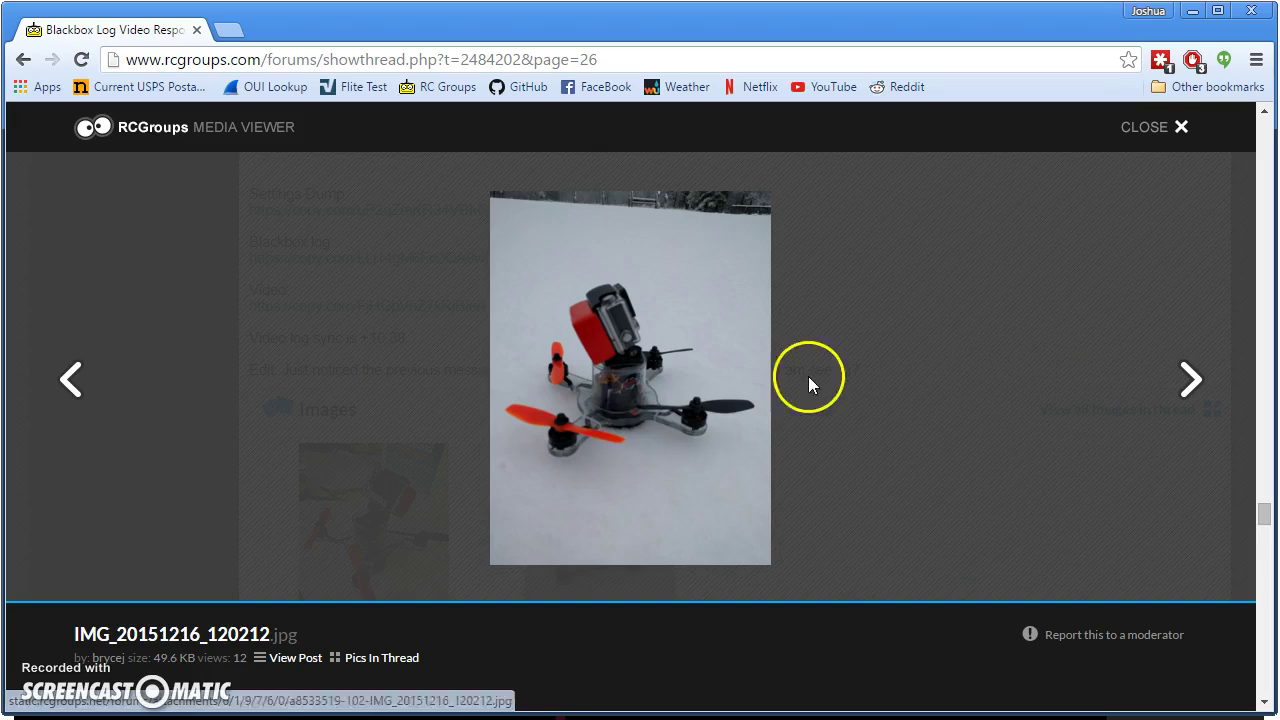
Close the enlarged quadcopter photo and return to the earlier part of the forum post
{"action": "left_click", "coordinate": [1145, 131]}
{"action": "scroll", "coordinate": [587, 540], "scroll_direction": "up", "scroll_amount": 4}
{"action": "scroll", "coordinate": [587, 540], "scroll_direction": "up", "scroll_amount": 2}
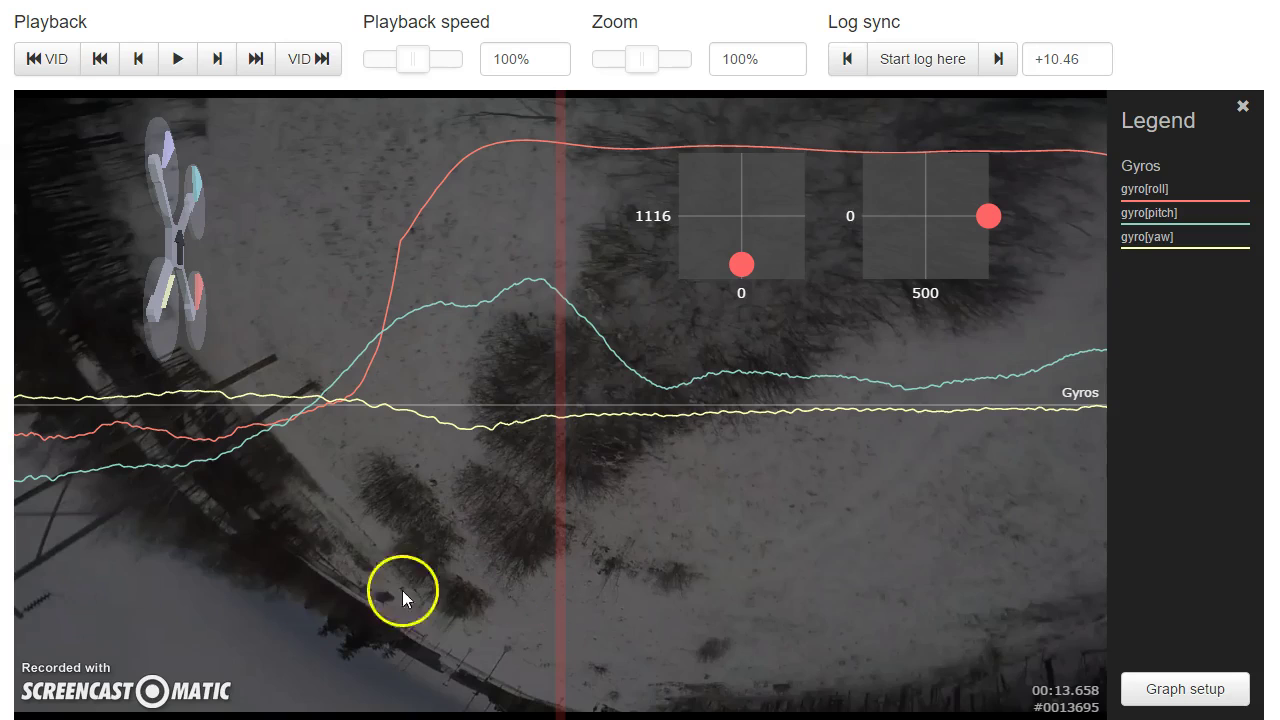
Switch to the blackbox log viewer, scrub the gyro traces back to about 8.2 seconds, and set the graph zoom to 10%
{"action": "left_click_drag", "start_coordinate": [230, 570], "coordinate": [1254, 563]}
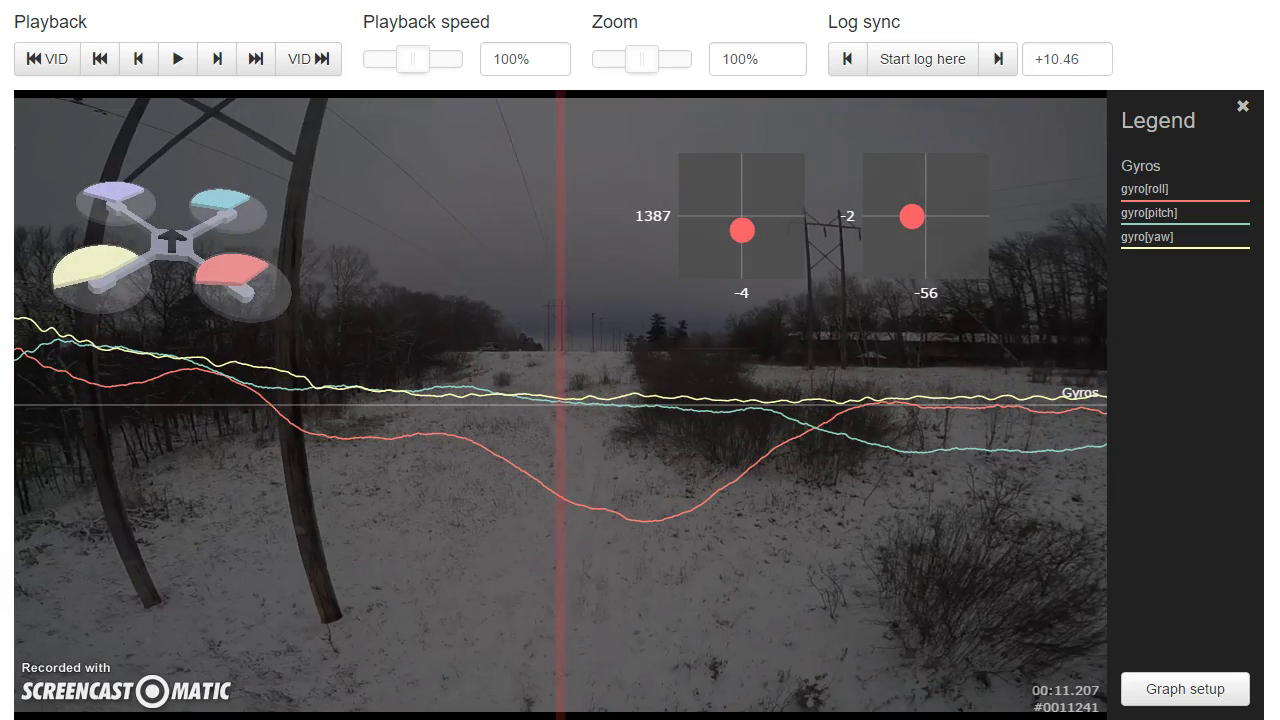
{"action": "left_click_drag", "start_coordinate": [371, 514], "coordinate": [1096, 562]}
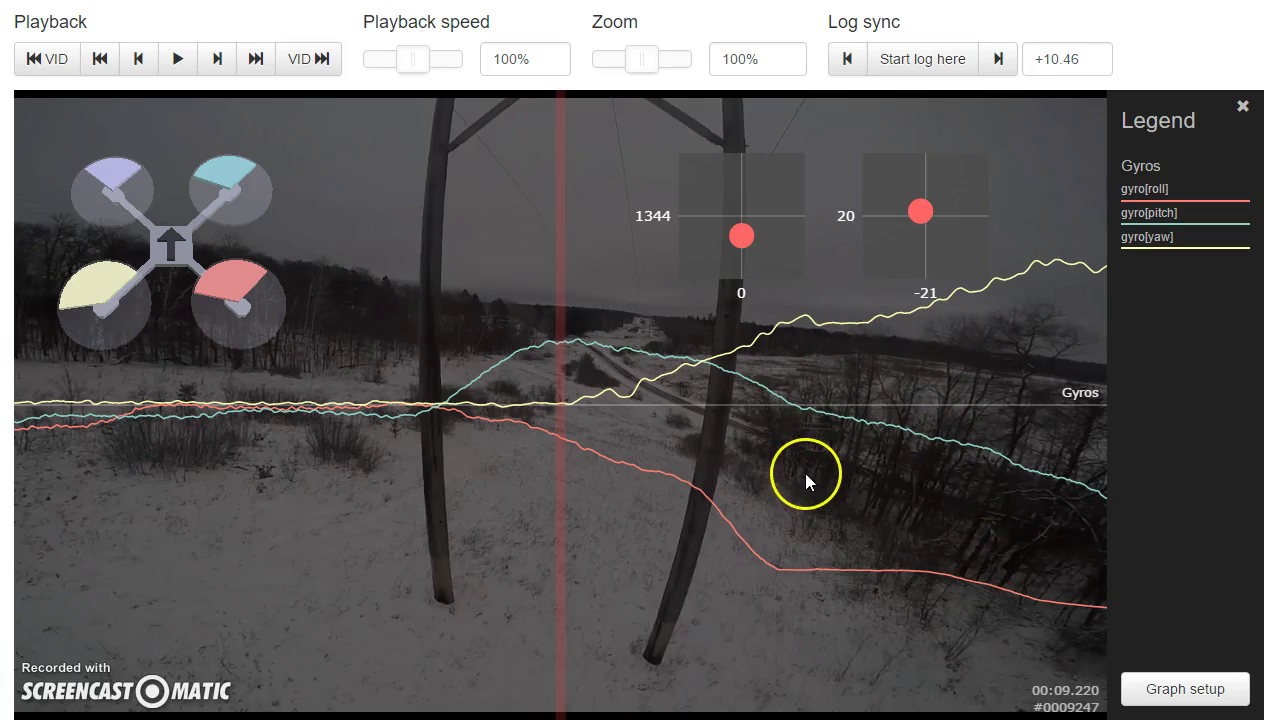
{"action": "left_click_drag", "start_coordinate": [641, 62], "coordinate": [590, 66]}
{"action": "left_click_drag", "start_coordinate": [564, 223], "coordinate": [672, 420]}
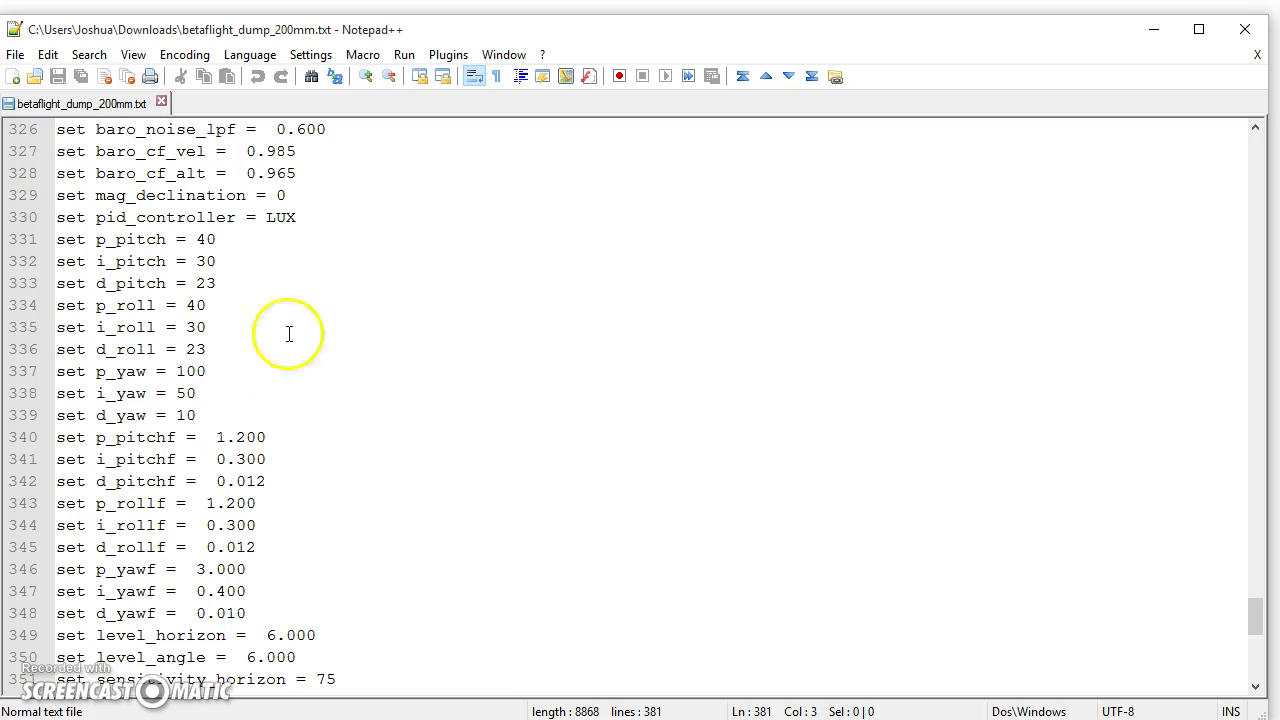
Switch to betaflight_dump_200mm.txt in Notepad++ and highlight the gyro_soft_lpf setting below the PID values
{"action": "scroll", "coordinate": [330, 340], "scroll_direction": "down", "scroll_amount": 7}
{"action": "scroll", "coordinate": [333, 341], "scroll_direction": "down", "scroll_amount": 1}
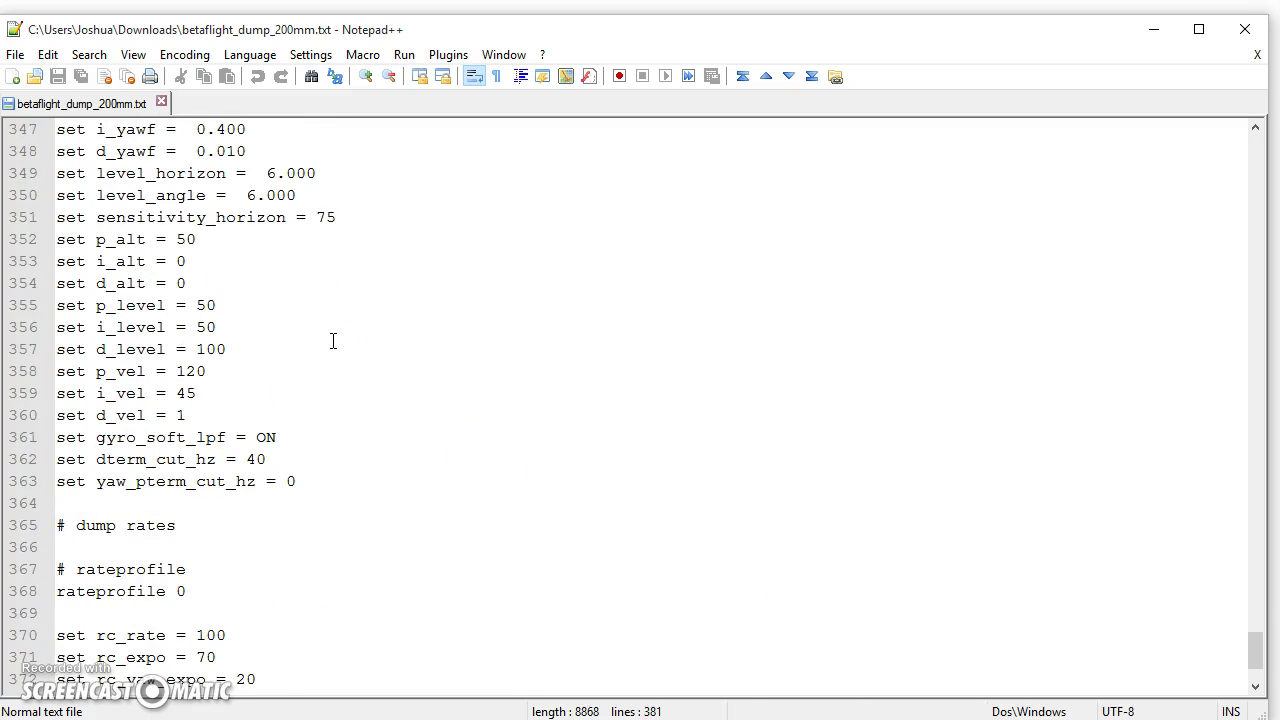
{"action": "scroll", "coordinate": [333, 341], "scroll_direction": "down", "scroll_amount": 1}
{"action": "left_click_drag", "start_coordinate": [57, 376], "coordinate": [286, 386]}
{"action": "left_click", "coordinate": [286, 373]}
{"action": "double_click", "coordinate": [265, 372]}
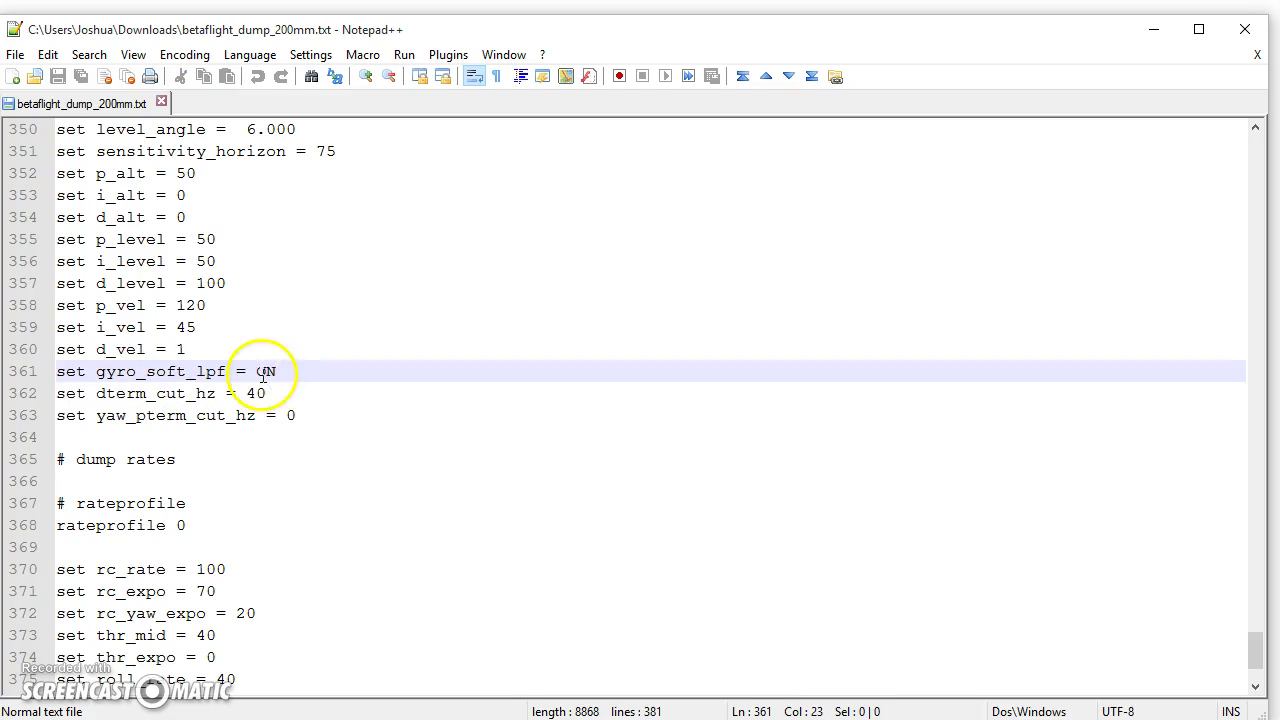
{"action": "left_click", "coordinate": [98, 371]}
{"action": "left_click", "coordinate": [326, 372], "text": "shift"}
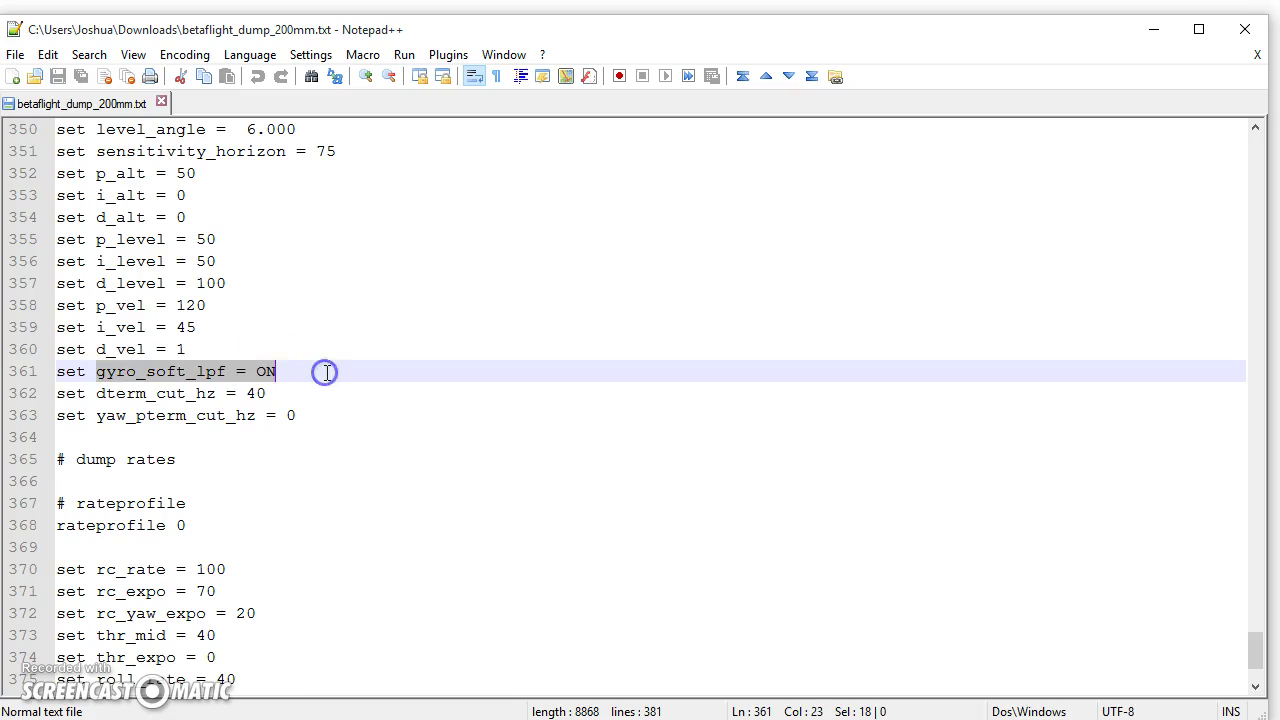
{"action": "left_click", "coordinate": [322, 372]}
{"action": "left_click_drag", "start_coordinate": [285, 372], "coordinate": [317, 374]}
{"action": "left_click", "coordinate": [85, 371]}
{"action": "left_click", "coordinate": [330, 372]}
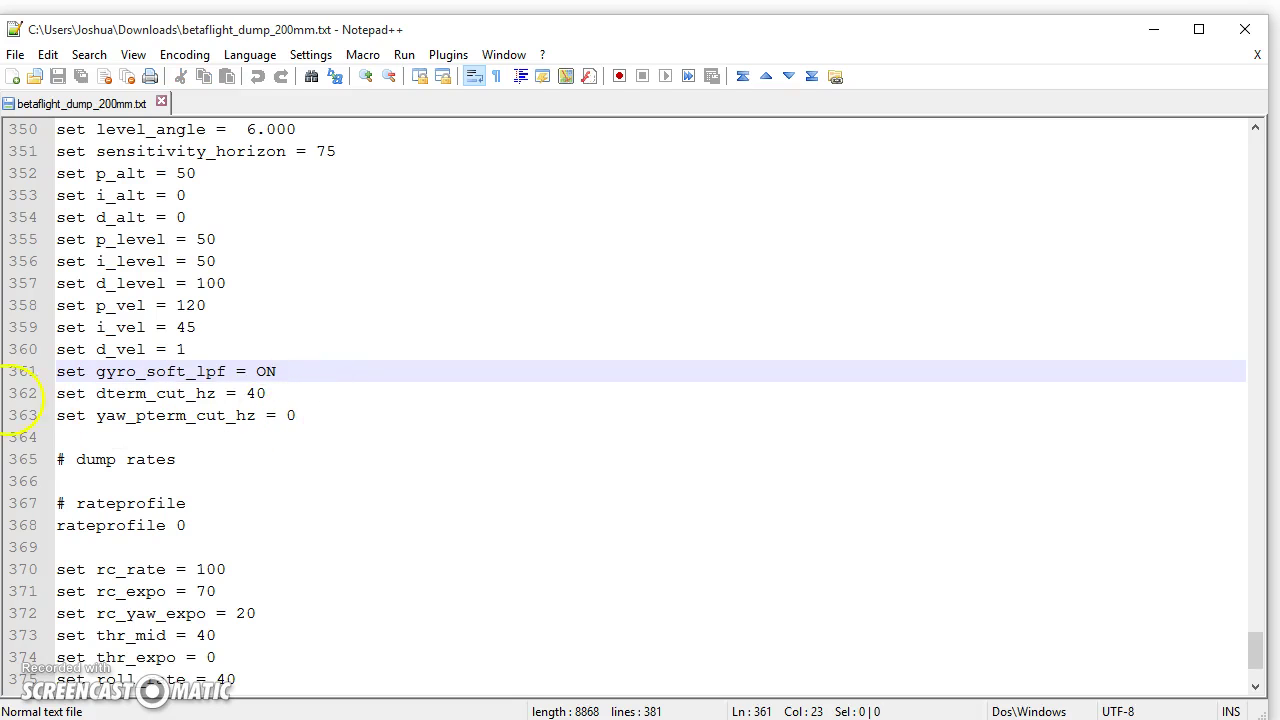
Highlight the dterm_cut_hz and yaw_pterm_cut_hz filter settings in the dump
{"action": "left_click_drag", "start_coordinate": [97, 393], "coordinate": [283, 410]}
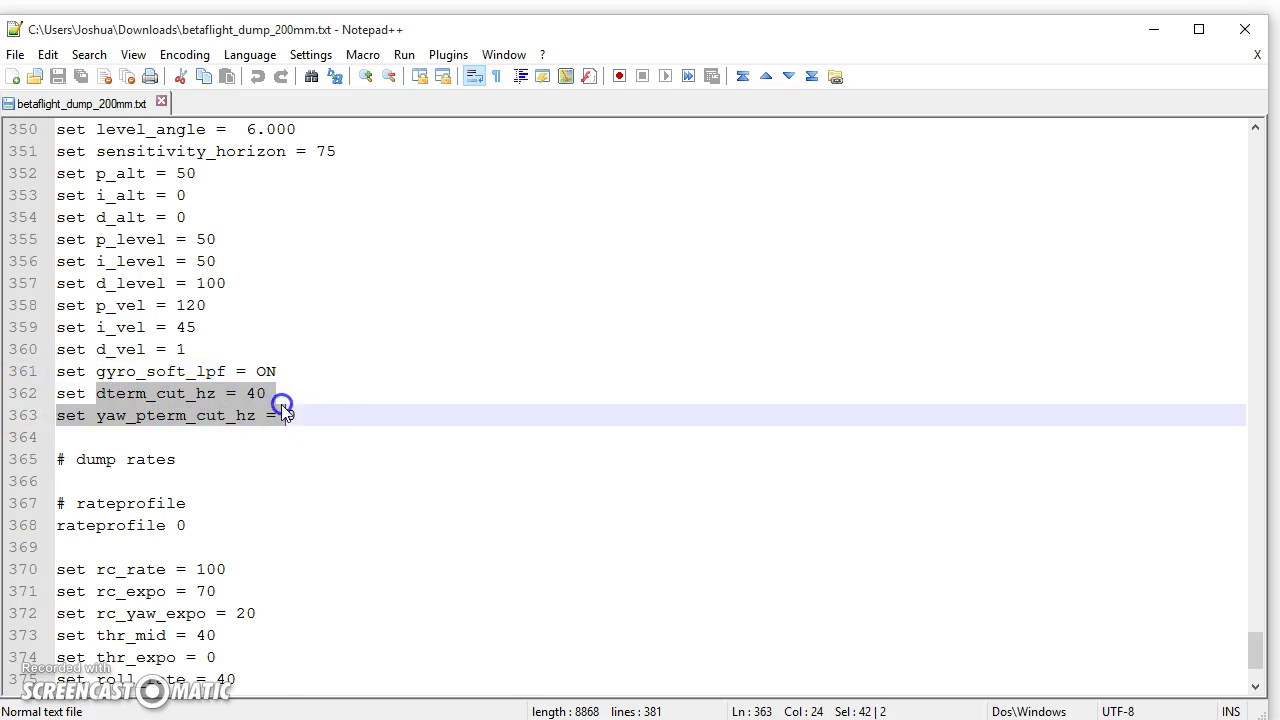
{"action": "left_click", "coordinate": [302, 418]}
{"action": "scroll", "coordinate": [295, 455], "scroll_direction": "down", "scroll_amount": 2}
{"action": "scroll", "coordinate": [296, 450], "scroll_direction": "up", "scroll_amount": 2}
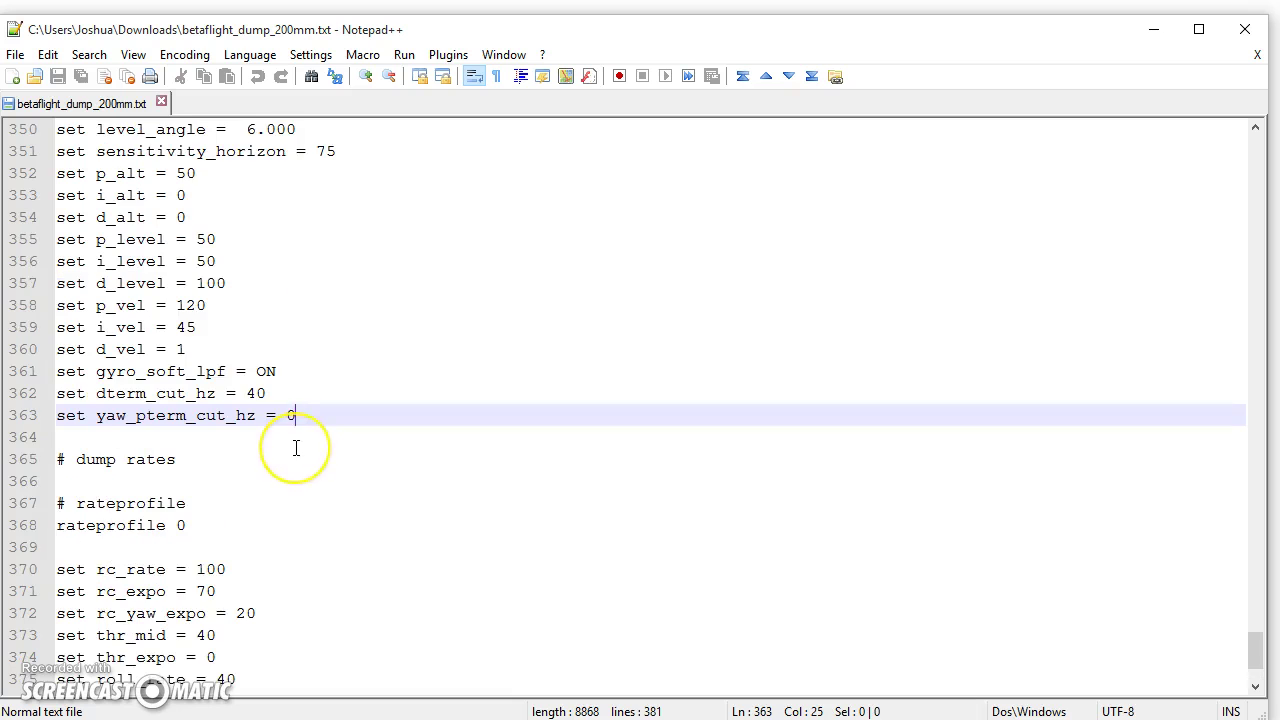
Search the dump for "lpf" and step through the matches to the gyro_lpf setting
{"action": "scroll", "coordinate": [296, 448], "scroll_direction": "up", "scroll_amount": 14}
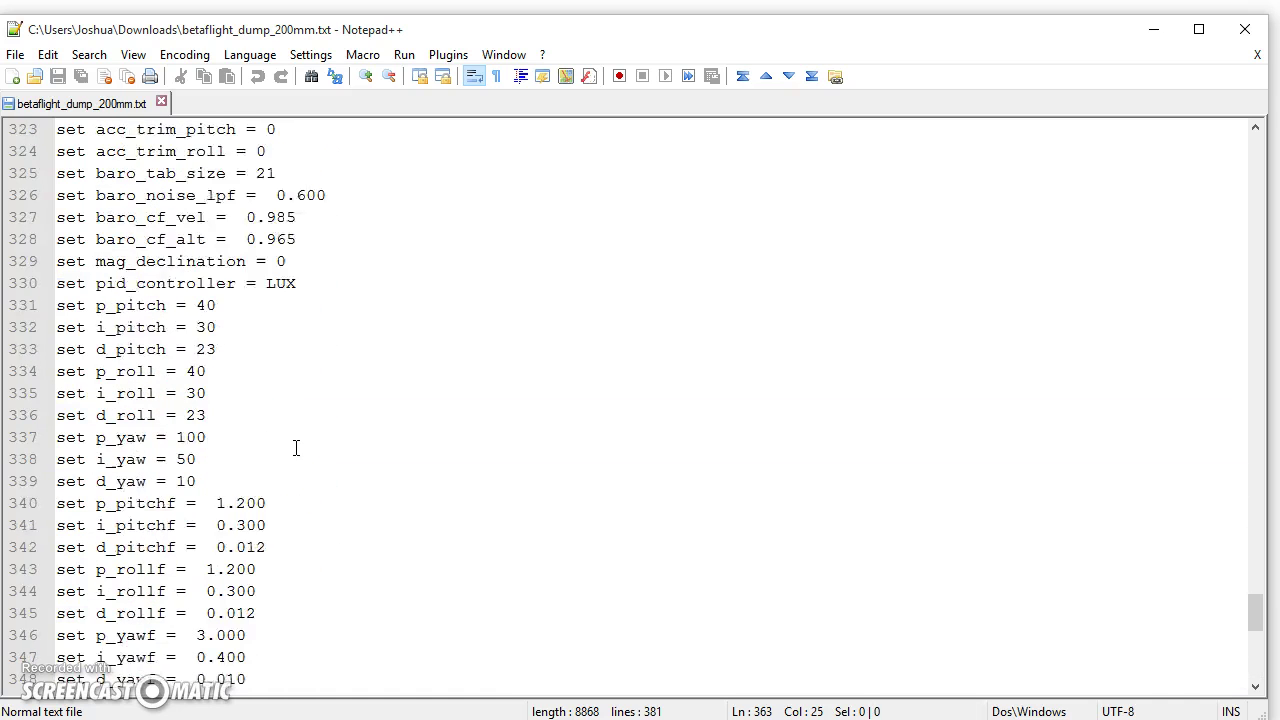
{"action": "scroll", "coordinate": [296, 449], "scroll_direction": "up", "scroll_amount": 3}
{"action": "left_click", "coordinate": [296, 455]}
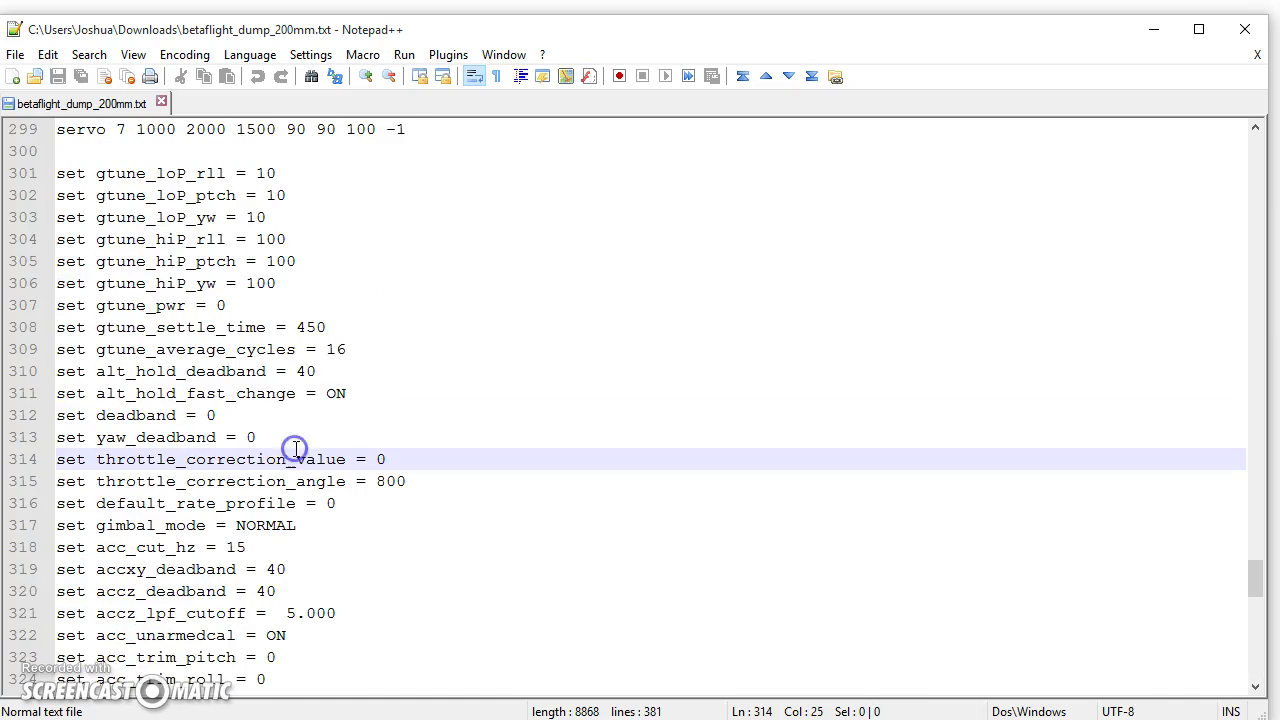
{"action": "key", "text": "ctrl+f"}
{"action": "type", "text": "lpf"}
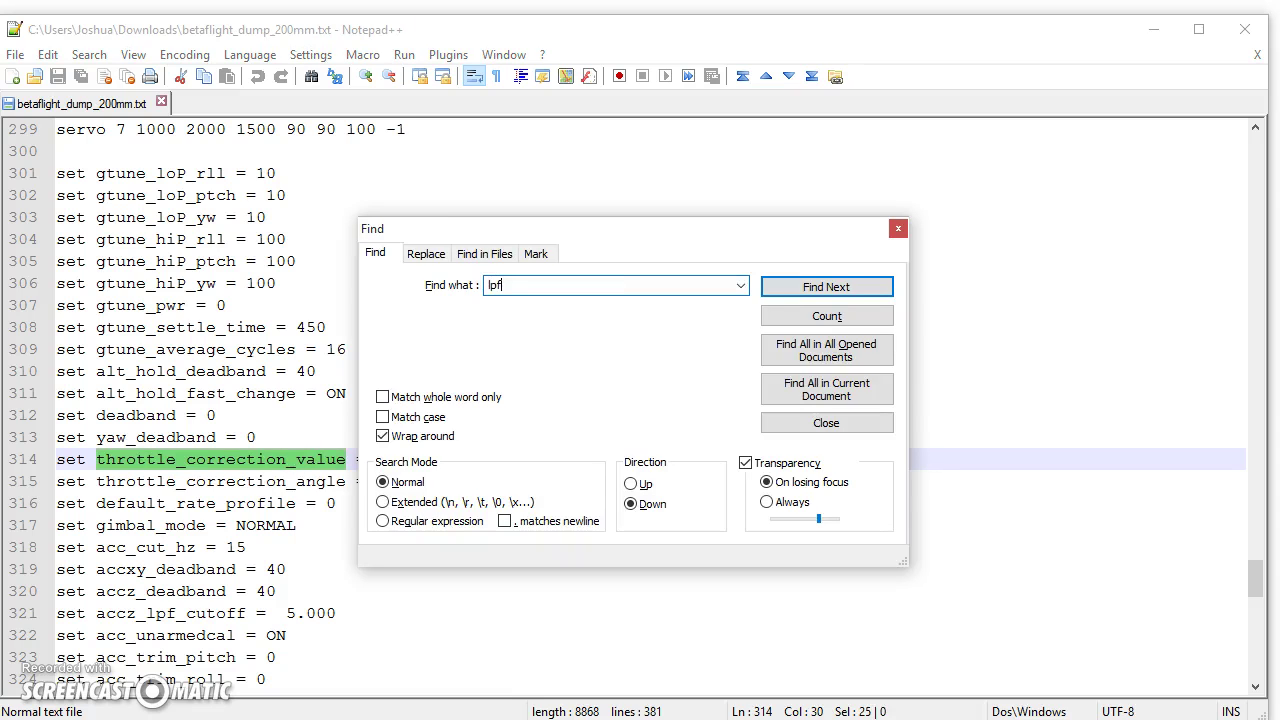
{"action": "key", "text": "Return"}
{"action": "key", "text": "Return"}
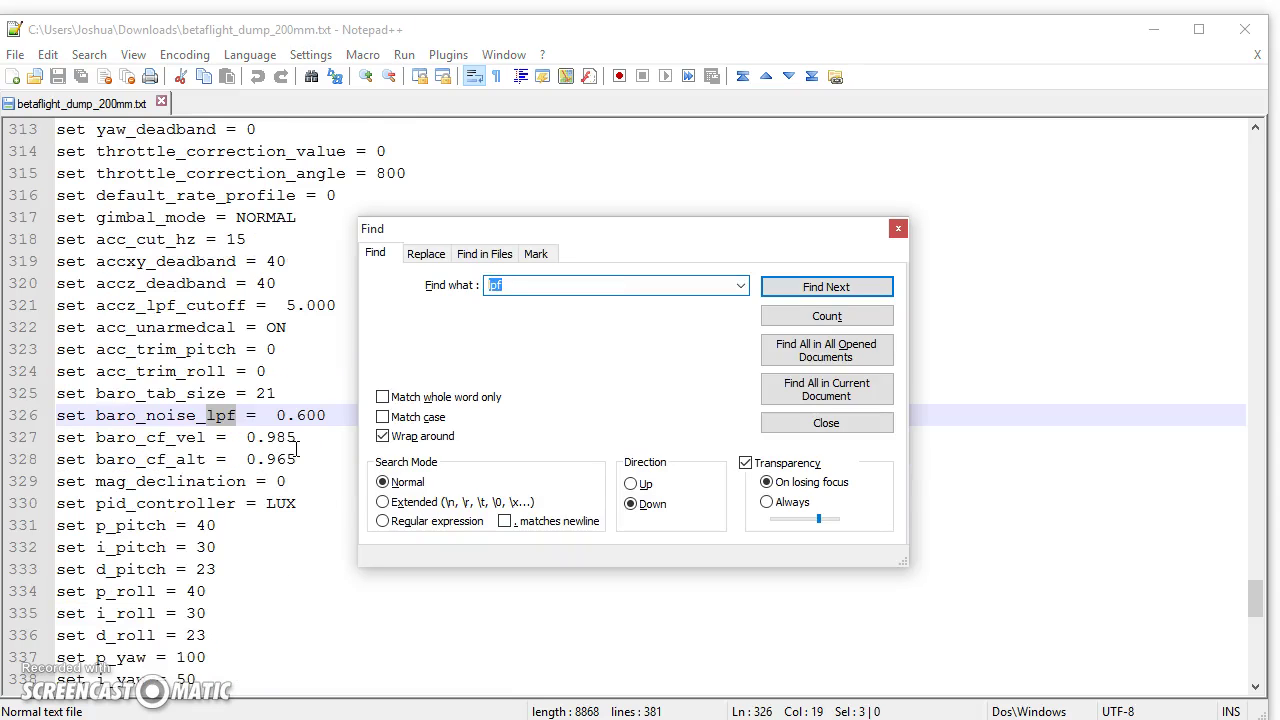
{"action": "key", "text": "Return"}
{"action": "key", "text": "Return"}
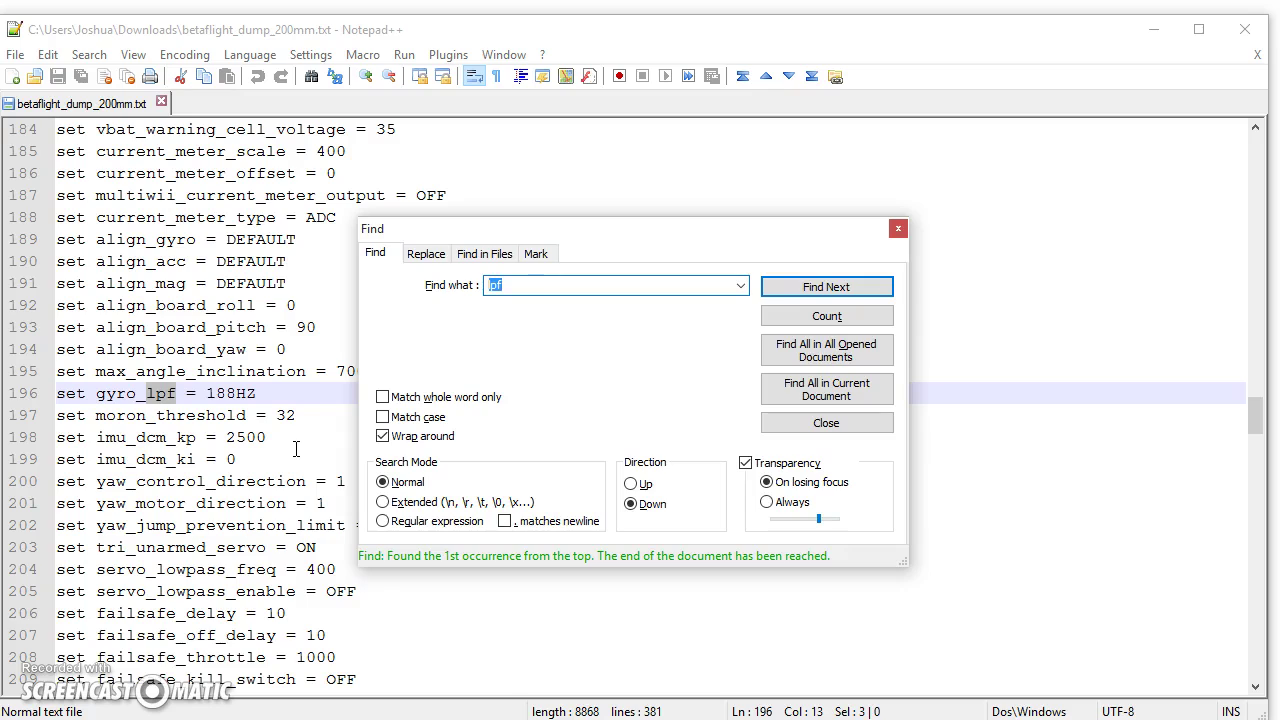
Close the search and select the whole gyro_lpf line
{"action": "key", "text": "Escape"}
{"action": "key", "text": "End"}
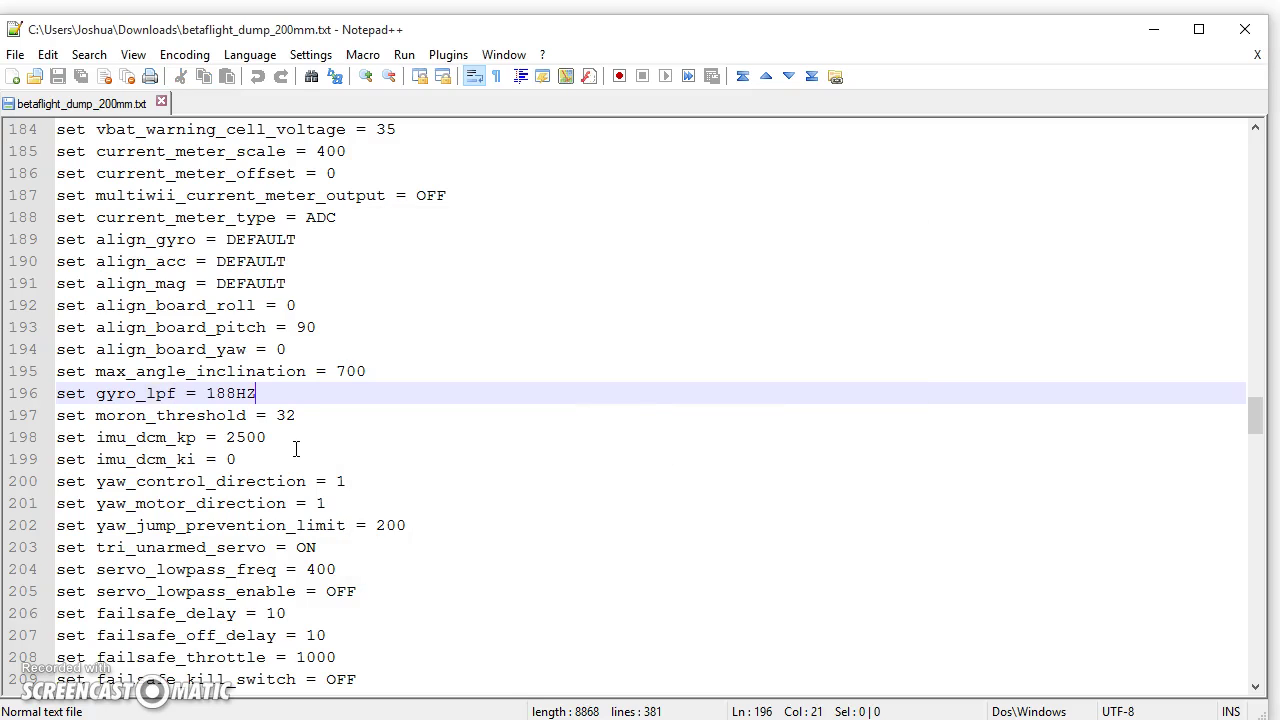
{"action": "key", "text": "shift+Home"}
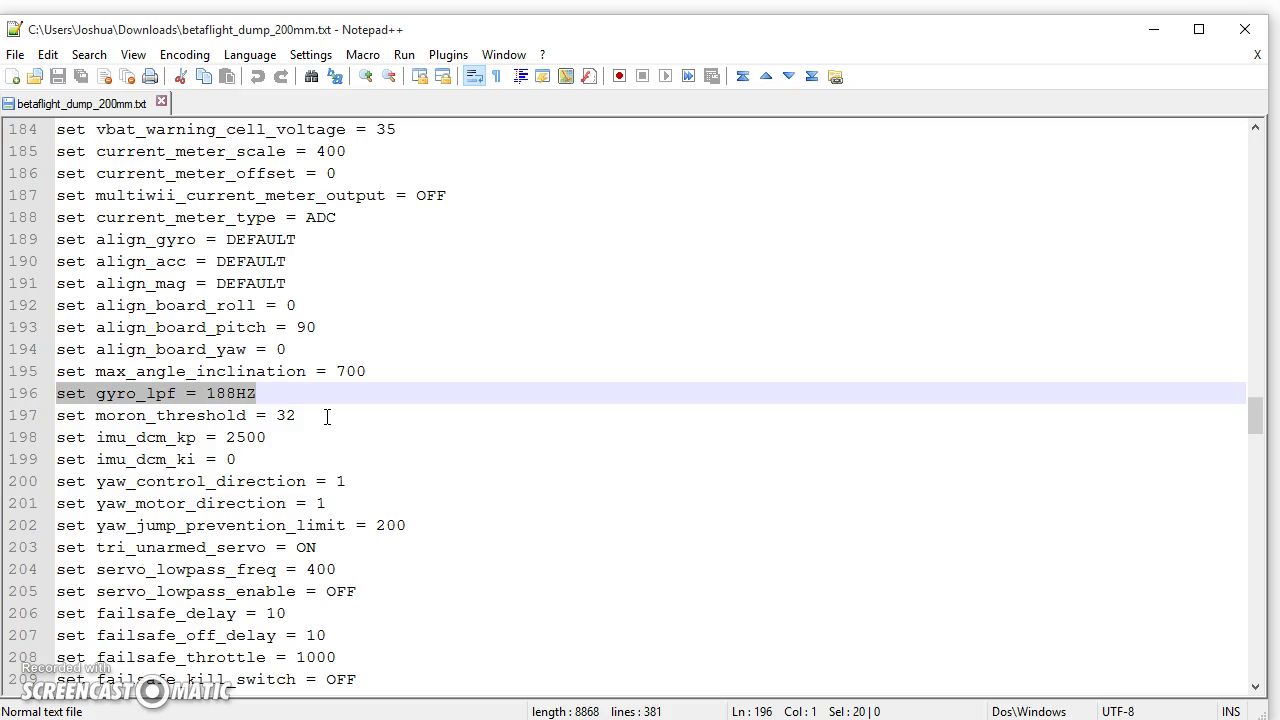
{"action": "scroll", "coordinate": [323, 417], "scroll_direction": "up", "scroll_amount": 1}
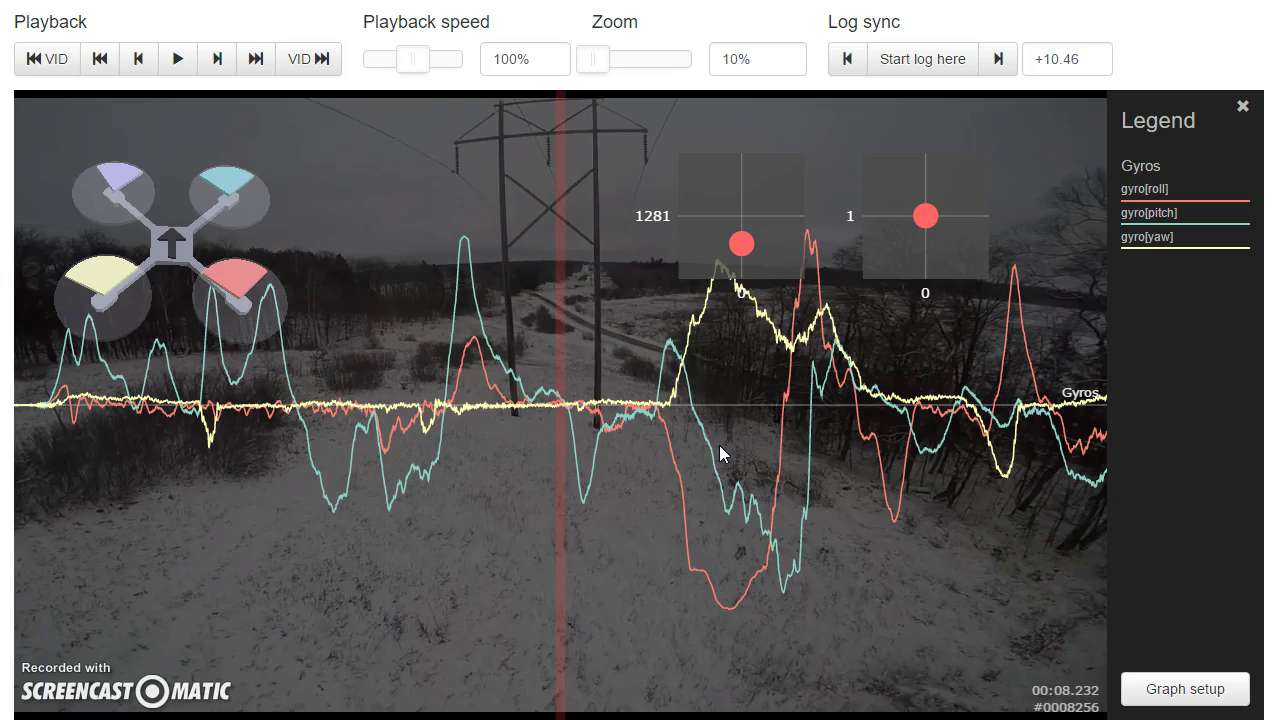
Switch back to the log viewer and replace the Gyros graph with the Gyro + PID roll graph, saving the graph setup
{"action": "left_click", "coordinate": [1145, 700]}
{"action": "scroll", "coordinate": [294, 51], "scroll_direction": "down", "scroll_amount": 2}
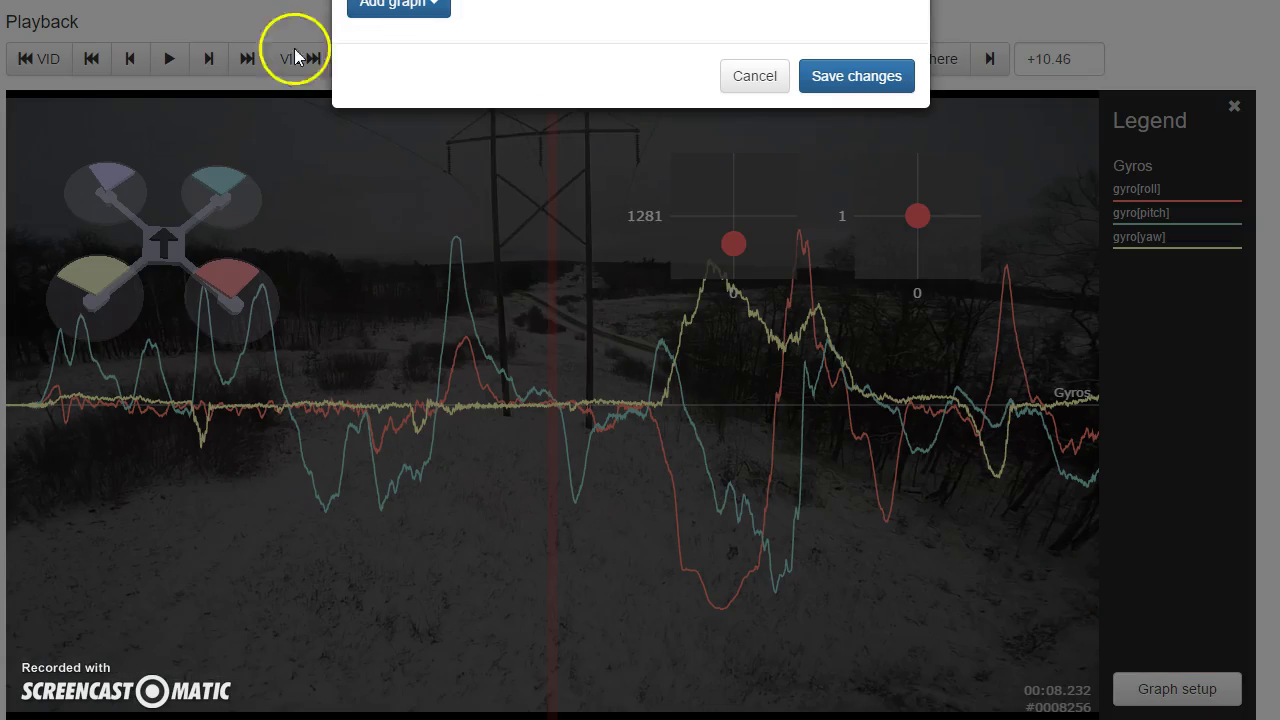
{"action": "left_click", "coordinate": [430, 10]}
{"action": "left_click", "coordinate": [420, 160]}
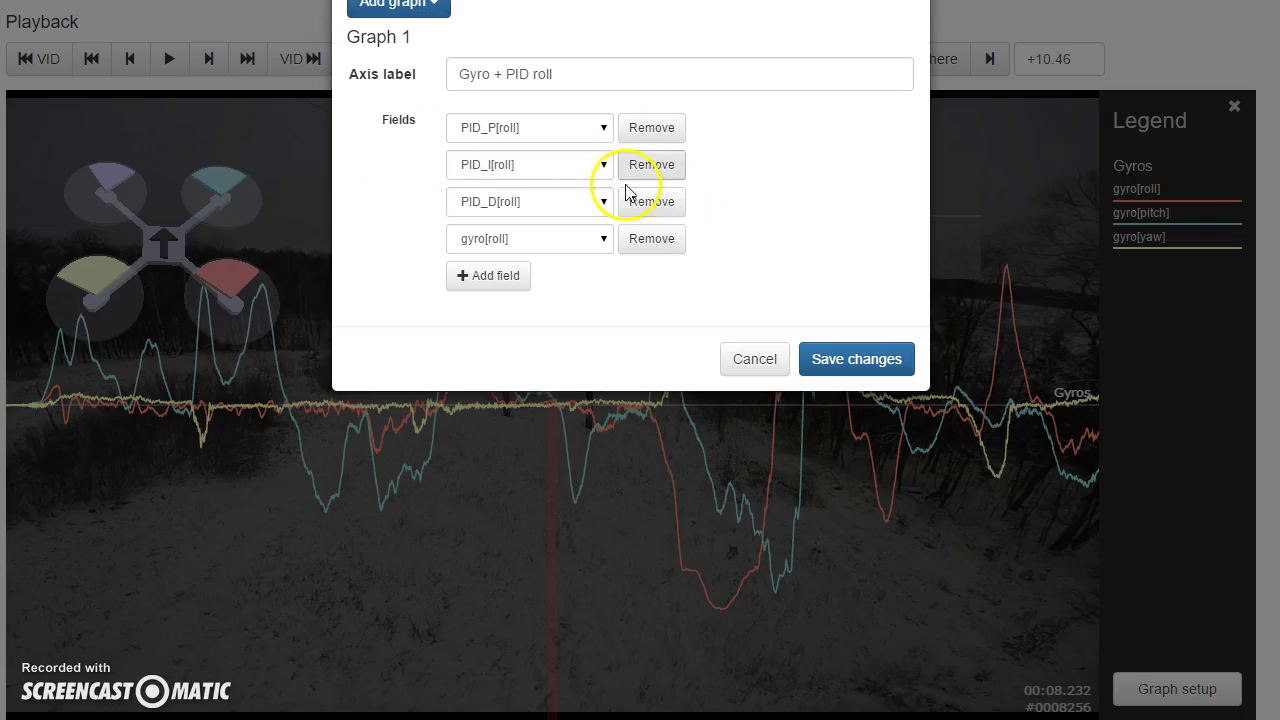
{"action": "left_click", "coordinate": [822, 363]}
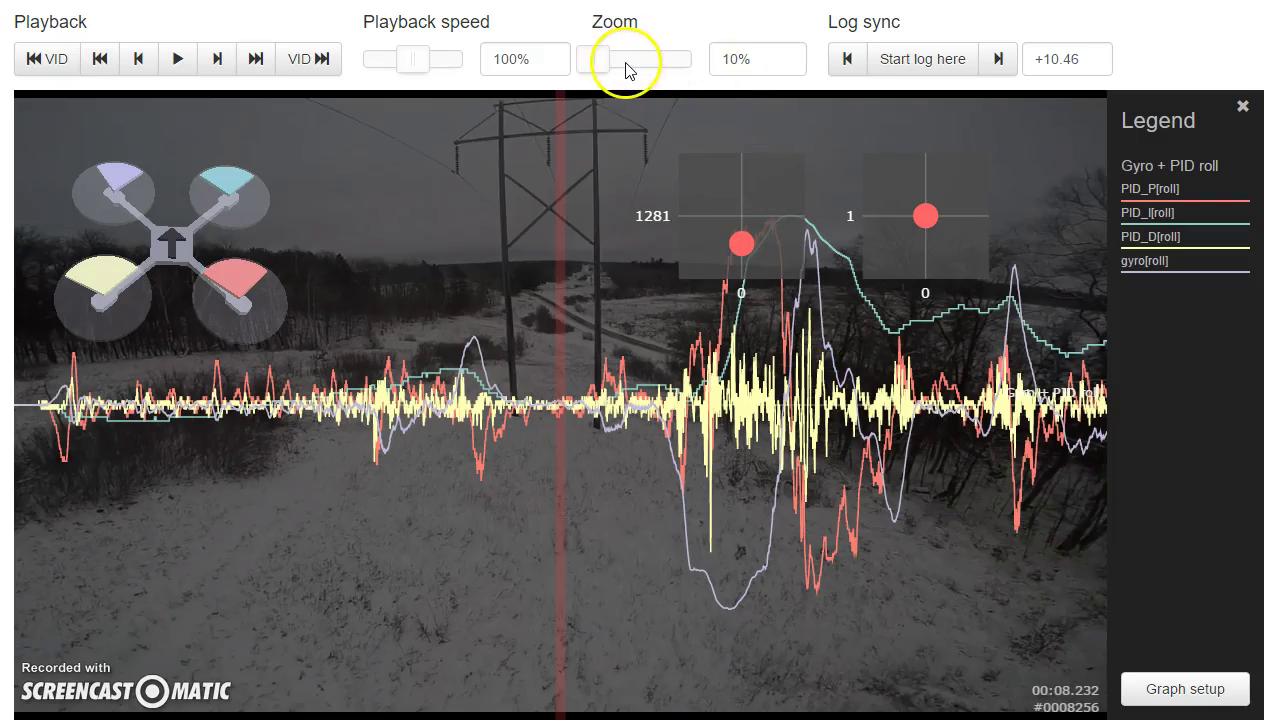
Set the graph zoom to 100% and scrub the log to the roll PID oscillations near 22.9 seconds
{"action": "left_click_drag", "start_coordinate": [593, 58], "coordinate": [641, 58]}
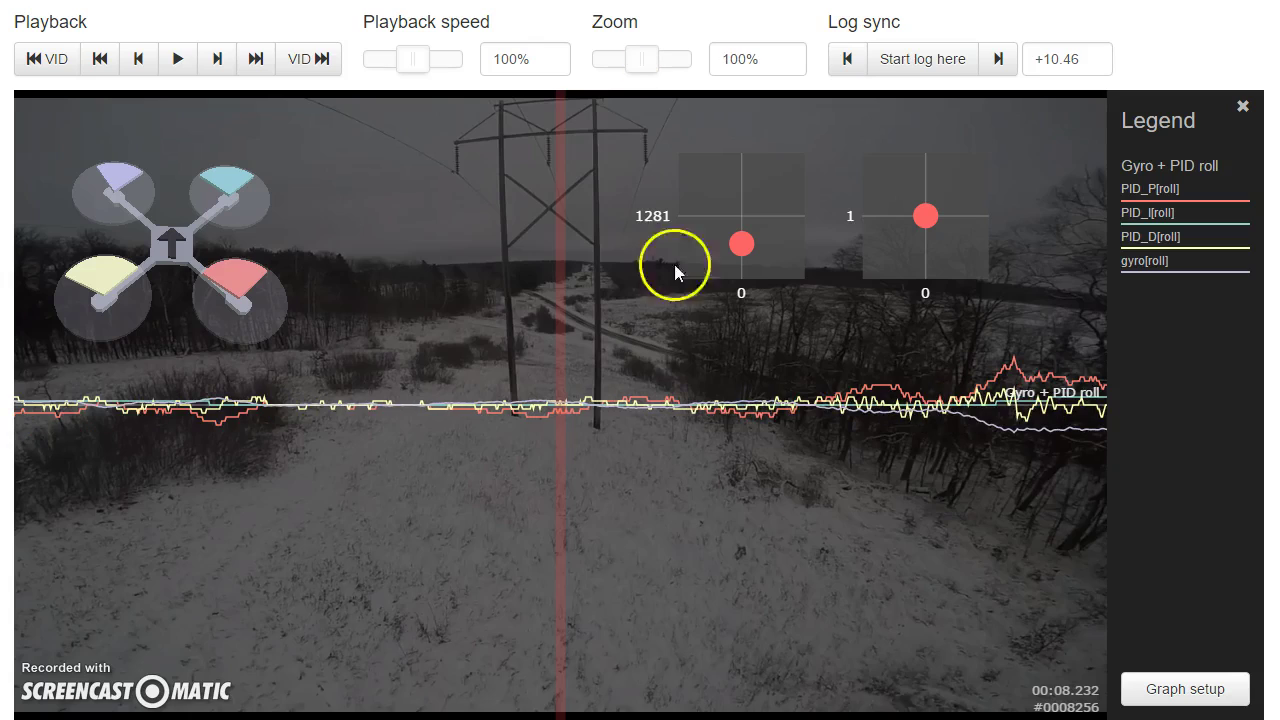
{"action": "left_click_drag", "start_coordinate": [357, 523], "coordinate": [292, 618]}
{"action": "left_click_drag", "start_coordinate": [240, 557], "coordinate": [440, 580]}
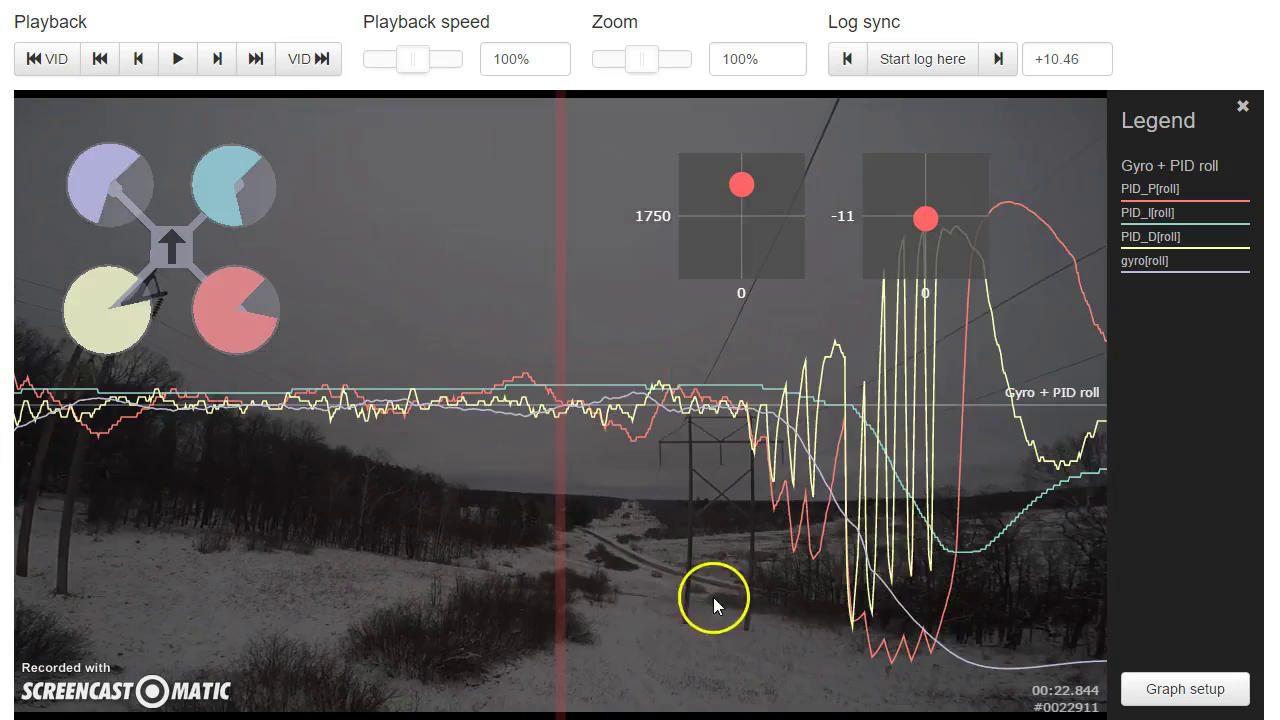
{"action": "left_click_drag", "start_coordinate": [714, 594], "coordinate": [722, 612]}
{"action": "left_click_drag", "start_coordinate": [789, 546], "coordinate": [632, 540]}
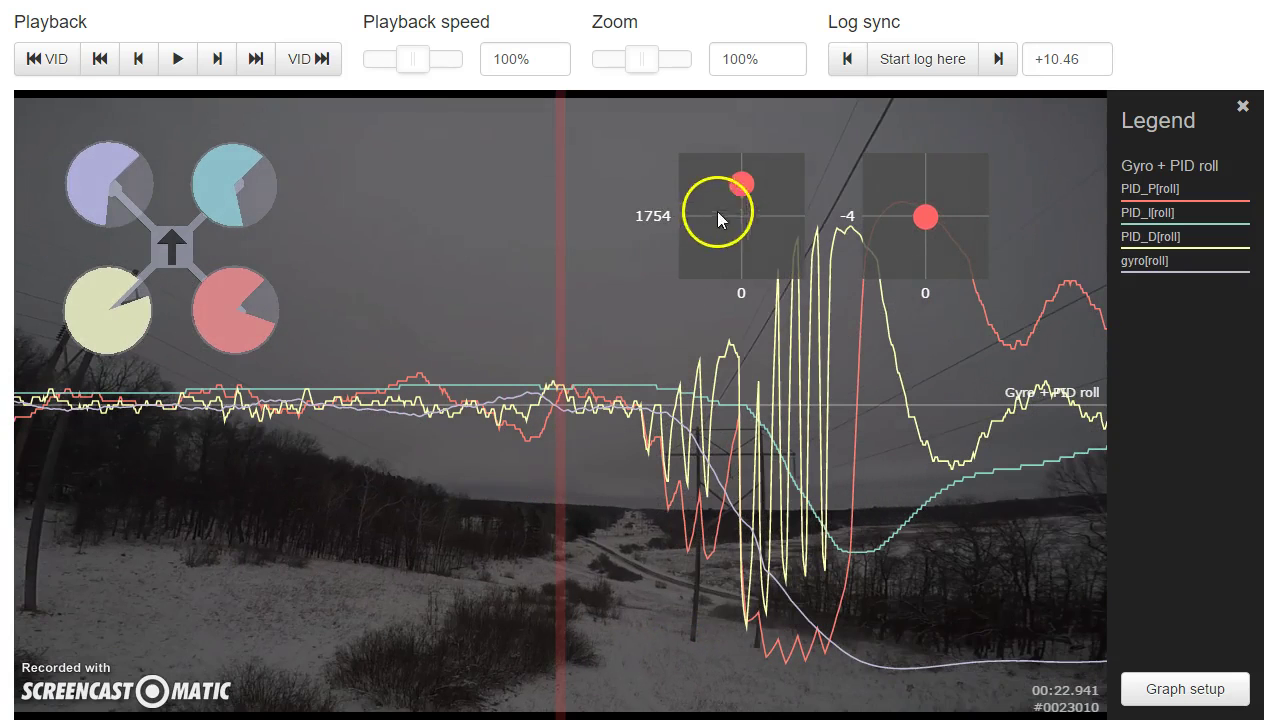
Compare the roll PID traces before and around the oscillations, scrubbing between about 22.0 and 22.9 seconds
{"action": "left_click_drag", "start_coordinate": [922, 246], "coordinate": [1010, 398]}
{"action": "left_click_drag", "start_coordinate": [451, 420], "coordinate": [581, 412]}
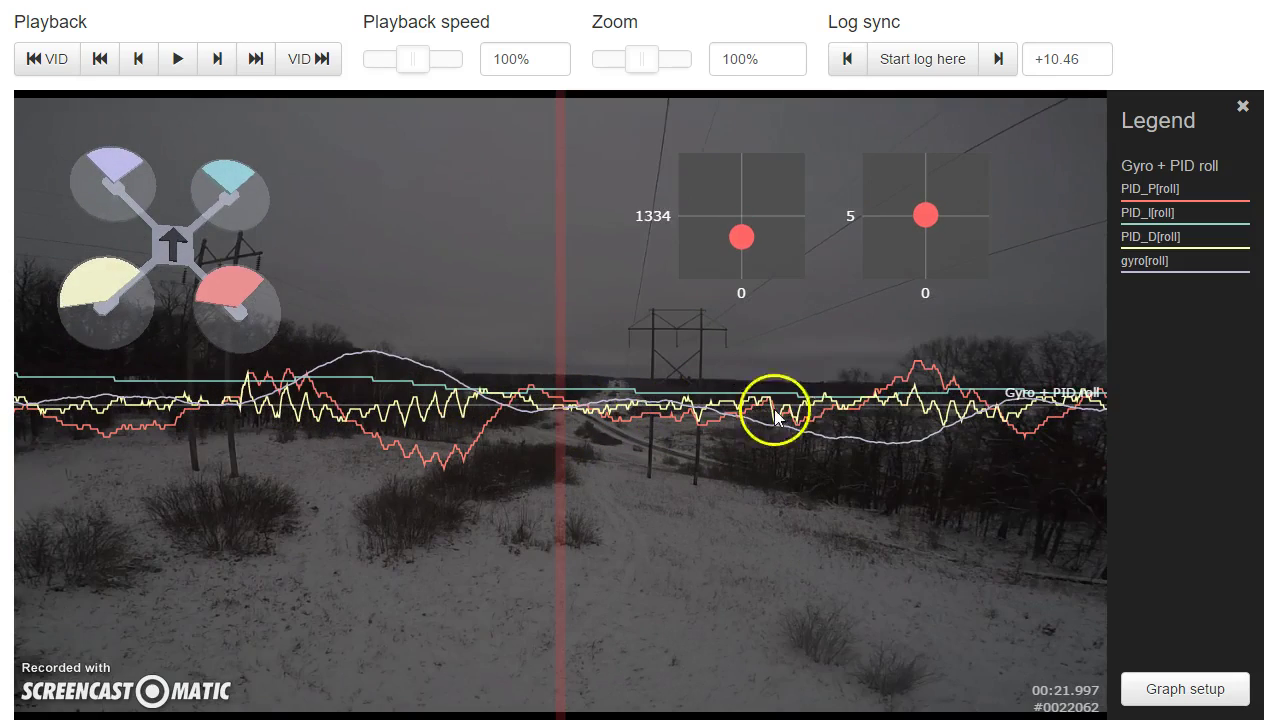
{"action": "left_click_drag", "start_coordinate": [1003, 473], "coordinate": [526, 470]}
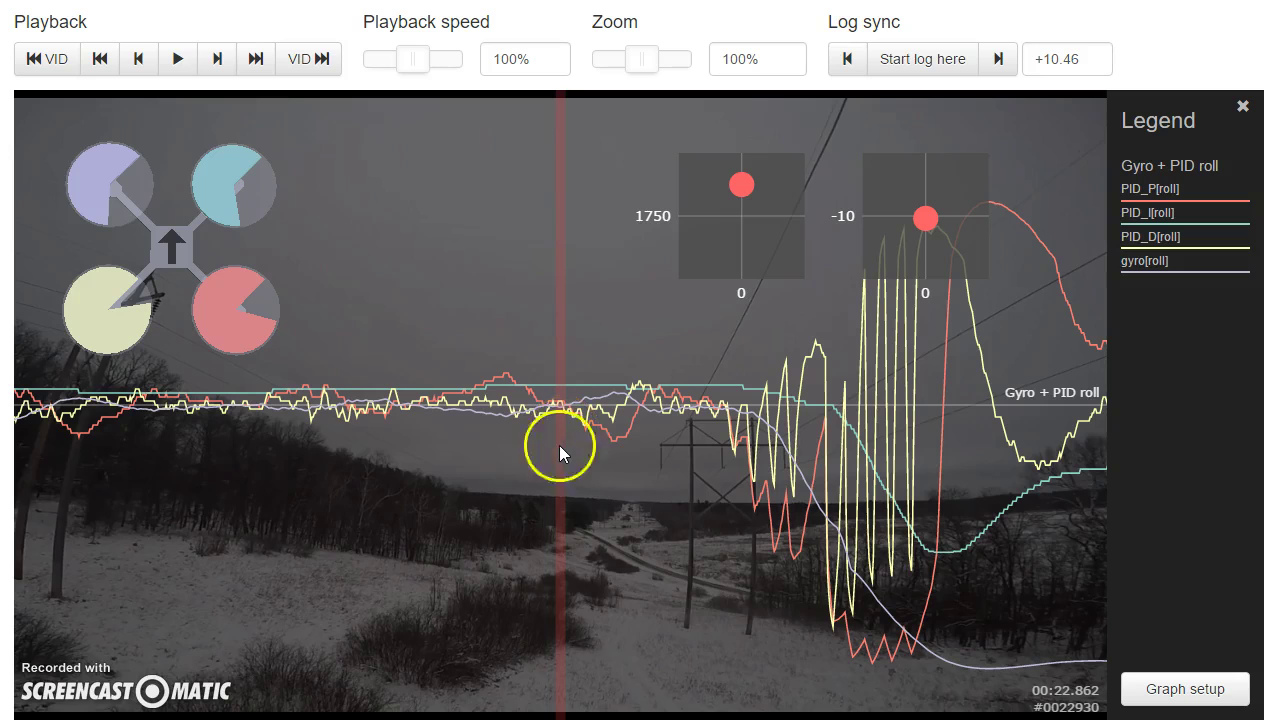
{"action": "left_click_drag", "start_coordinate": [457, 529], "coordinate": [703, 507]}
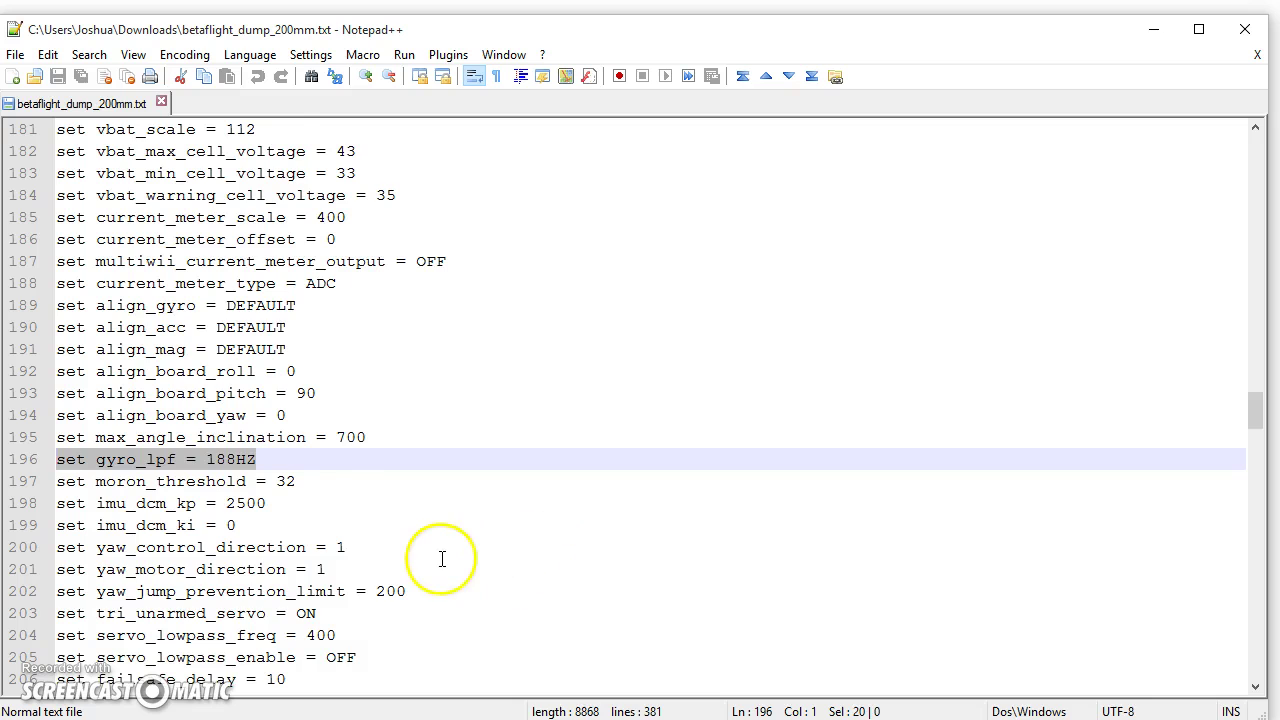
Switch to the Betaflight dump in Notepad++ and review the pitch, roll and yaw PID values near its end
{"action": "scroll", "coordinate": [543, 549], "scroll_direction": "down", "scroll_amount": 3}
{"action": "left_click", "coordinate": [434, 560]}
{"action": "key", "text": "ctrl+End"}
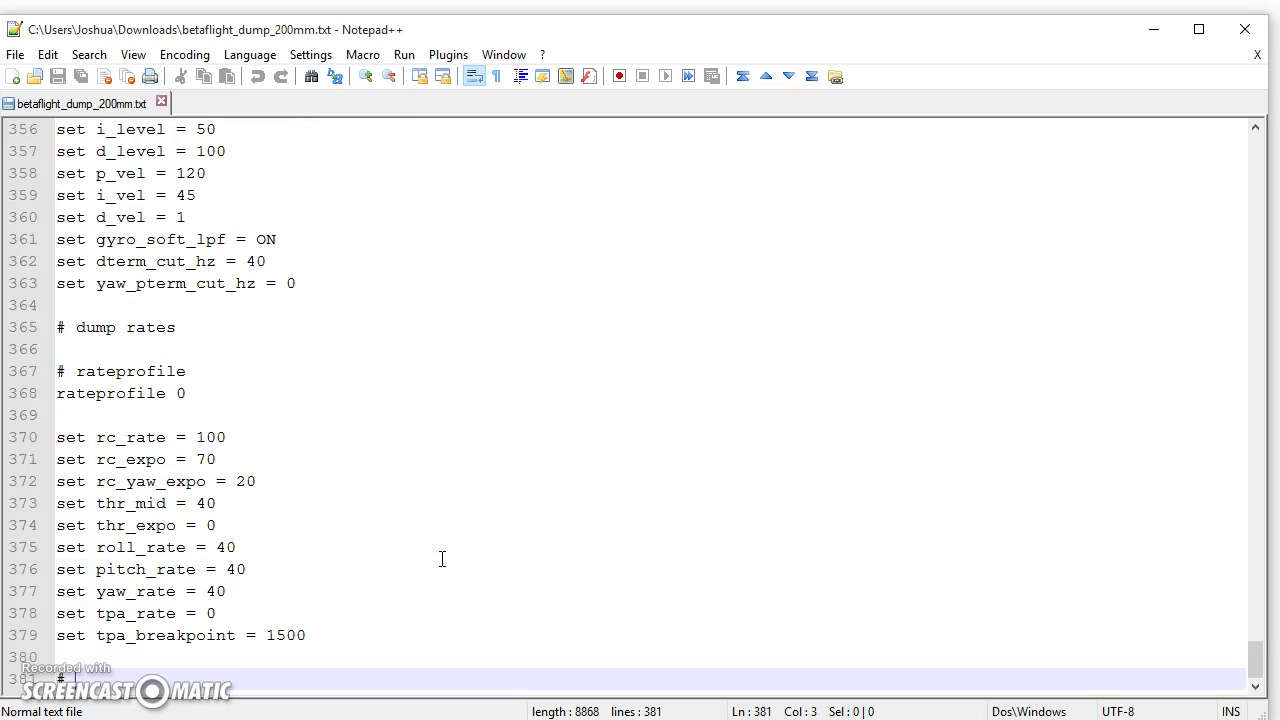
{"action": "scroll", "coordinate": [441, 558], "scroll_direction": "up", "scroll_amount": 14}
{"action": "scroll", "coordinate": [438, 561], "scroll_direction": "down", "scroll_amount": 1}
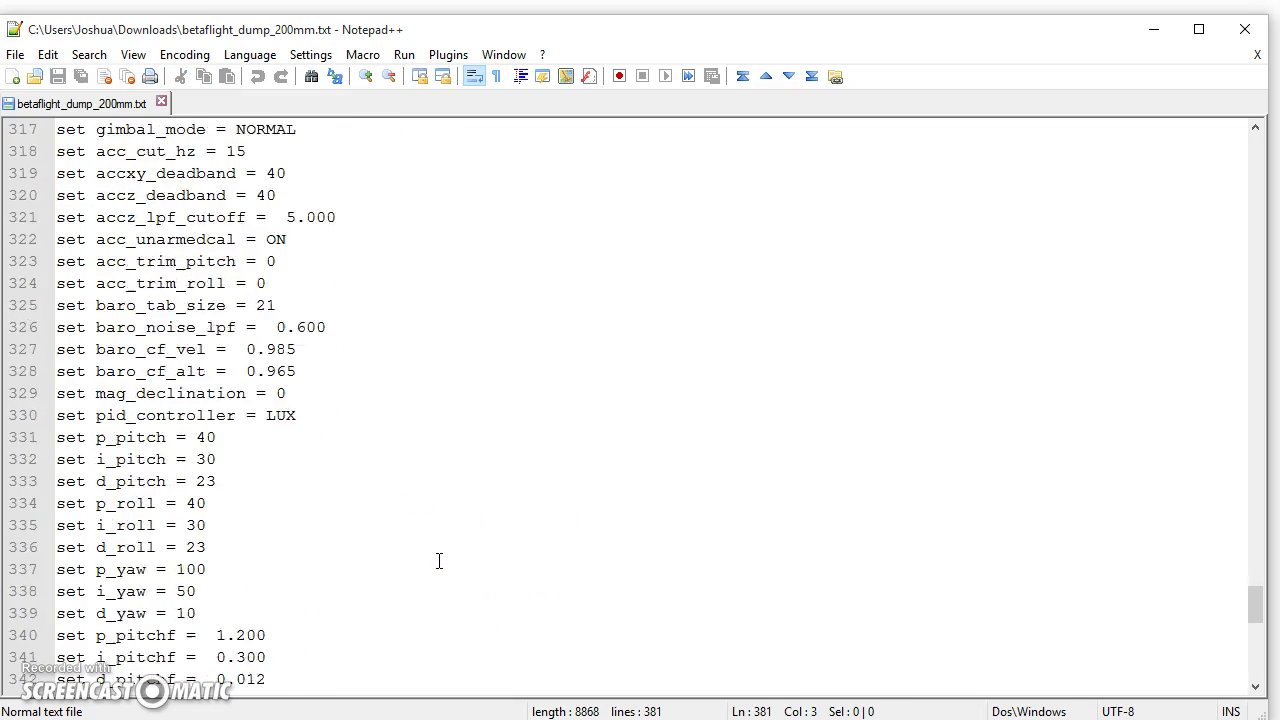
{"action": "scroll", "coordinate": [438, 561], "scroll_direction": "down", "scroll_amount": 3}
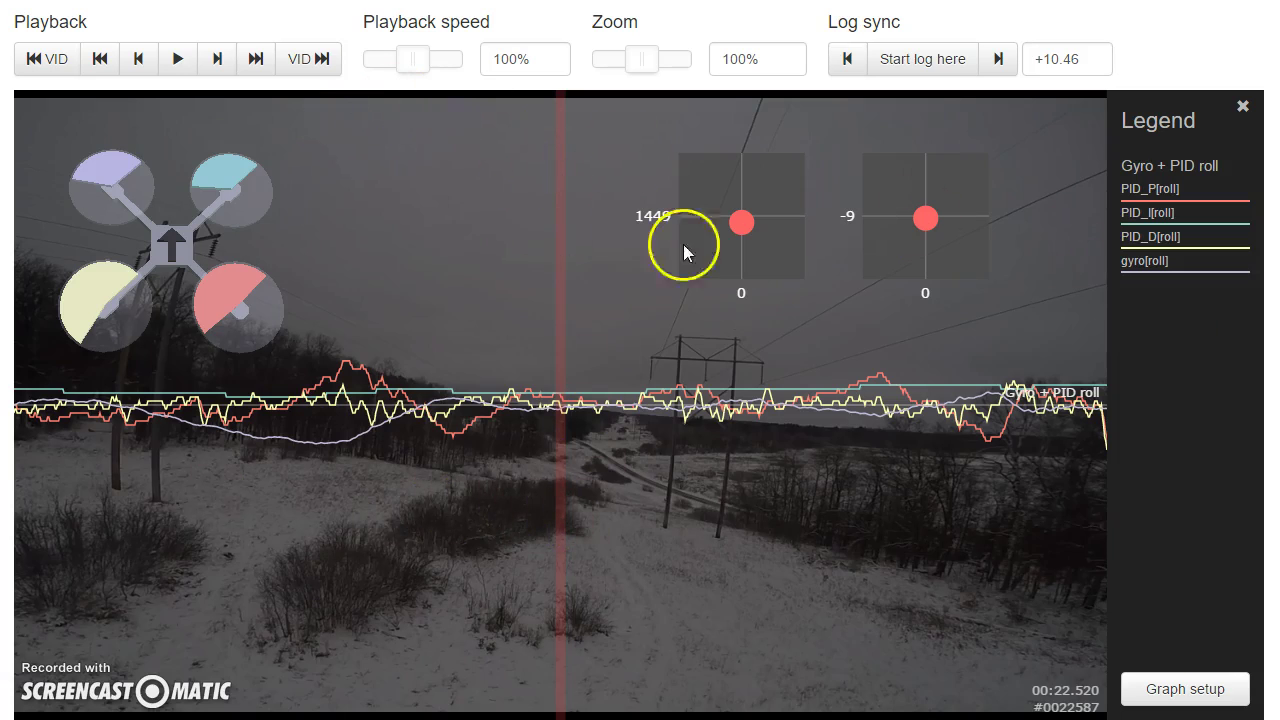
Return to the log viewer and replace the Gyro + PID roll graph with the Gyro + PID pitch graph, saving the graph setup
{"action": "left_click", "coordinate": [1212, 705]}
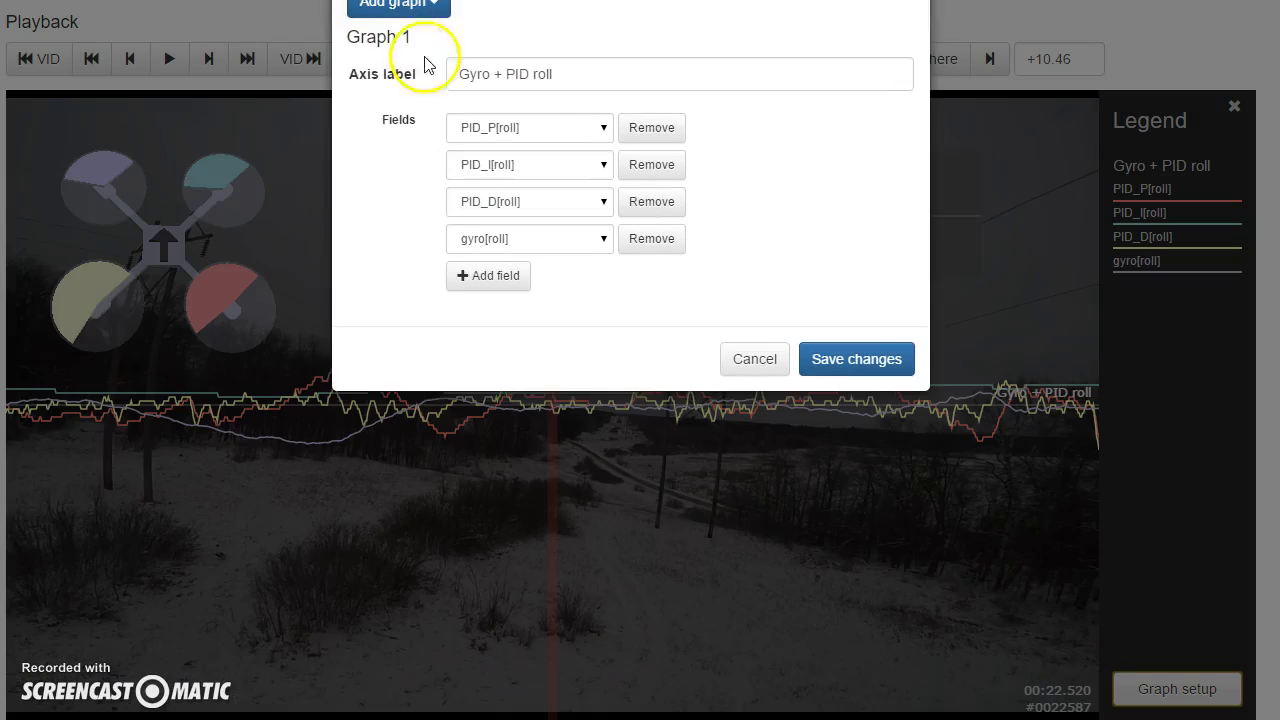
{"action": "left_click", "coordinate": [651, 128]}
{"action": "left_click", "coordinate": [651, 128]}
{"action": "left_click", "coordinate": [651, 128]}
{"action": "left_click", "coordinate": [651, 128]}
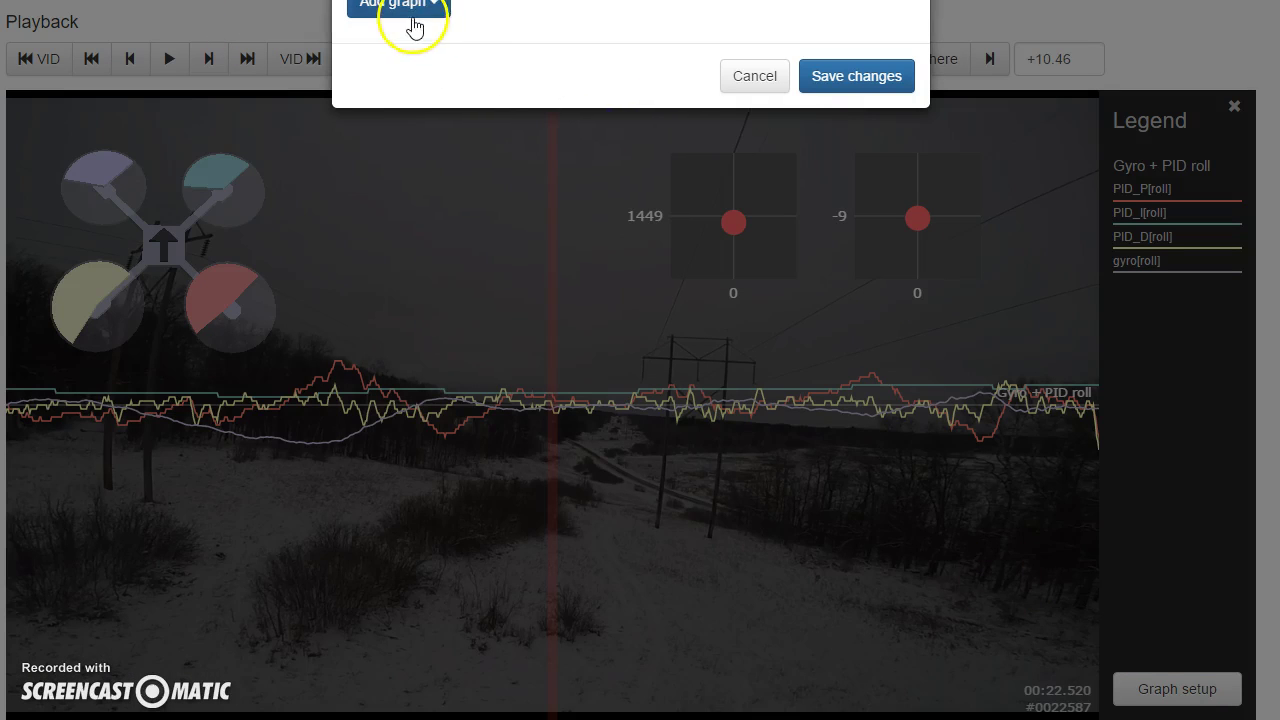
{"action": "left_click", "coordinate": [410, 8]}
{"action": "left_click", "coordinate": [416, 188]}
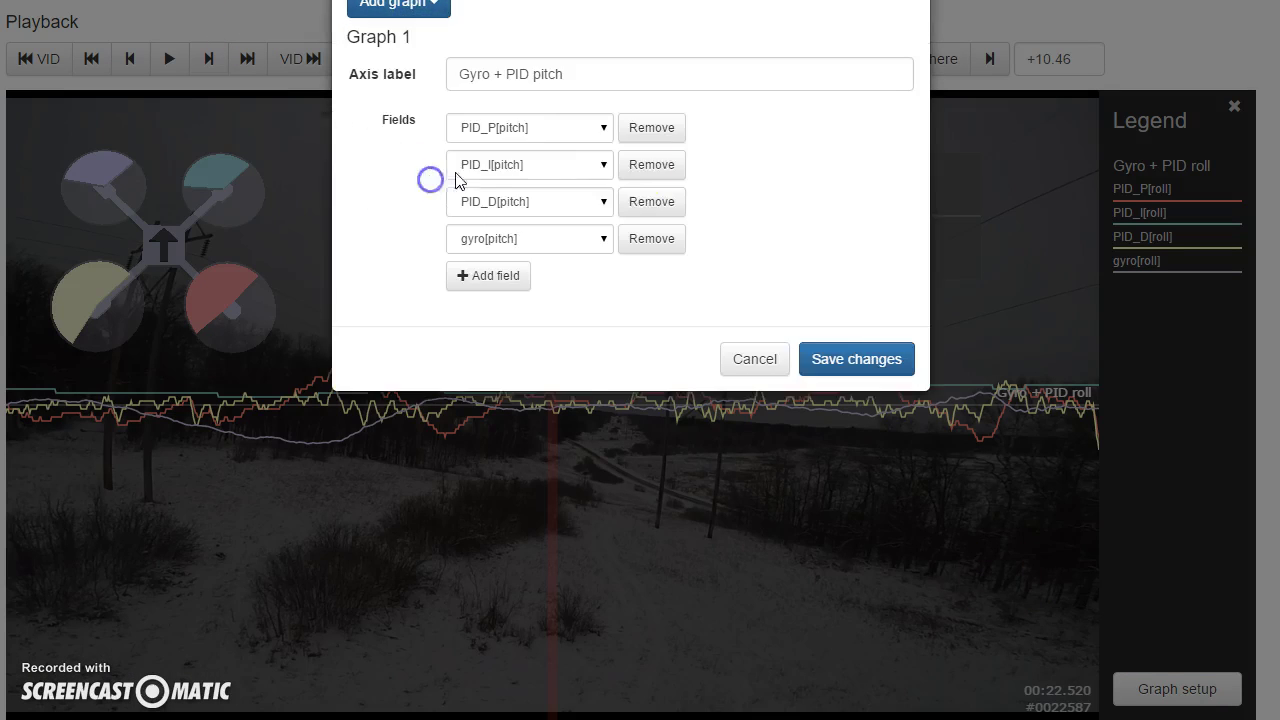
{"action": "left_click", "coordinate": [830, 362]}
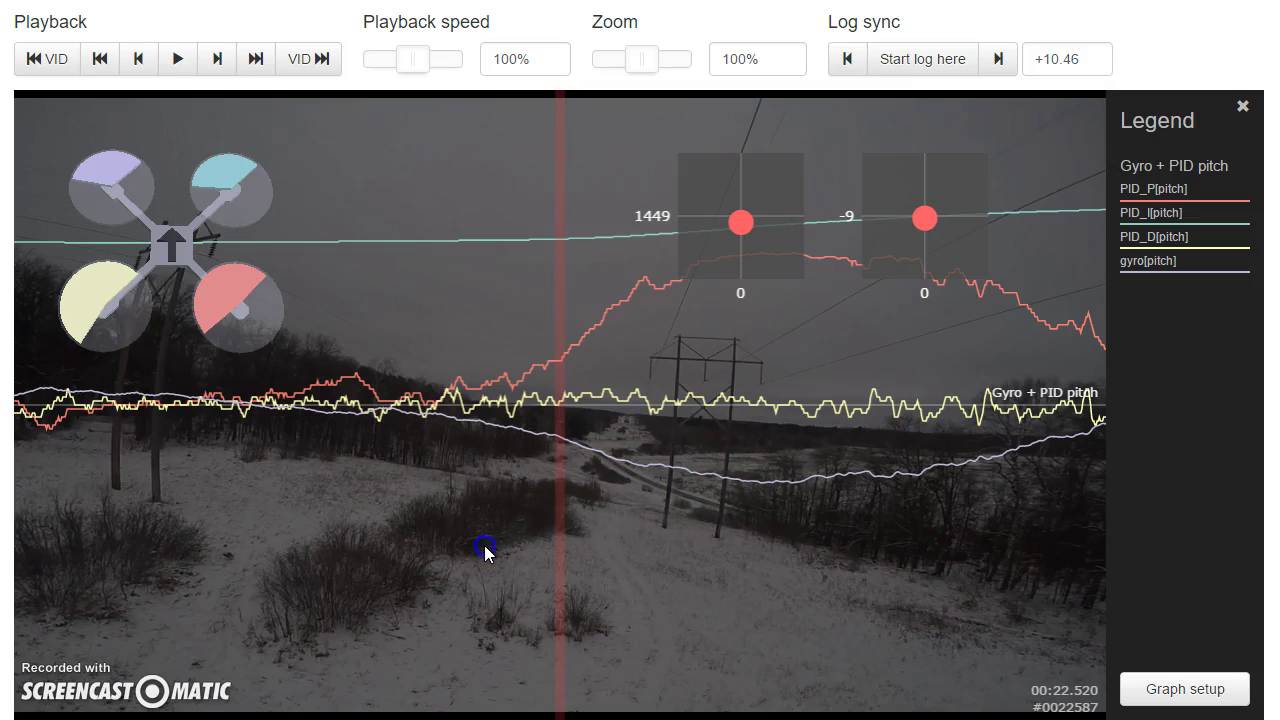
Scrub the log back to about 21.5 seconds to examine the pitch PID and gyro traces
{"action": "left_click_drag", "start_coordinate": [489, 551], "coordinate": [960, 571]}
{"action": "left_click", "coordinate": [281, 407]}
{"action": "left_click_drag", "start_coordinate": [281, 405], "coordinate": [386, 413]}
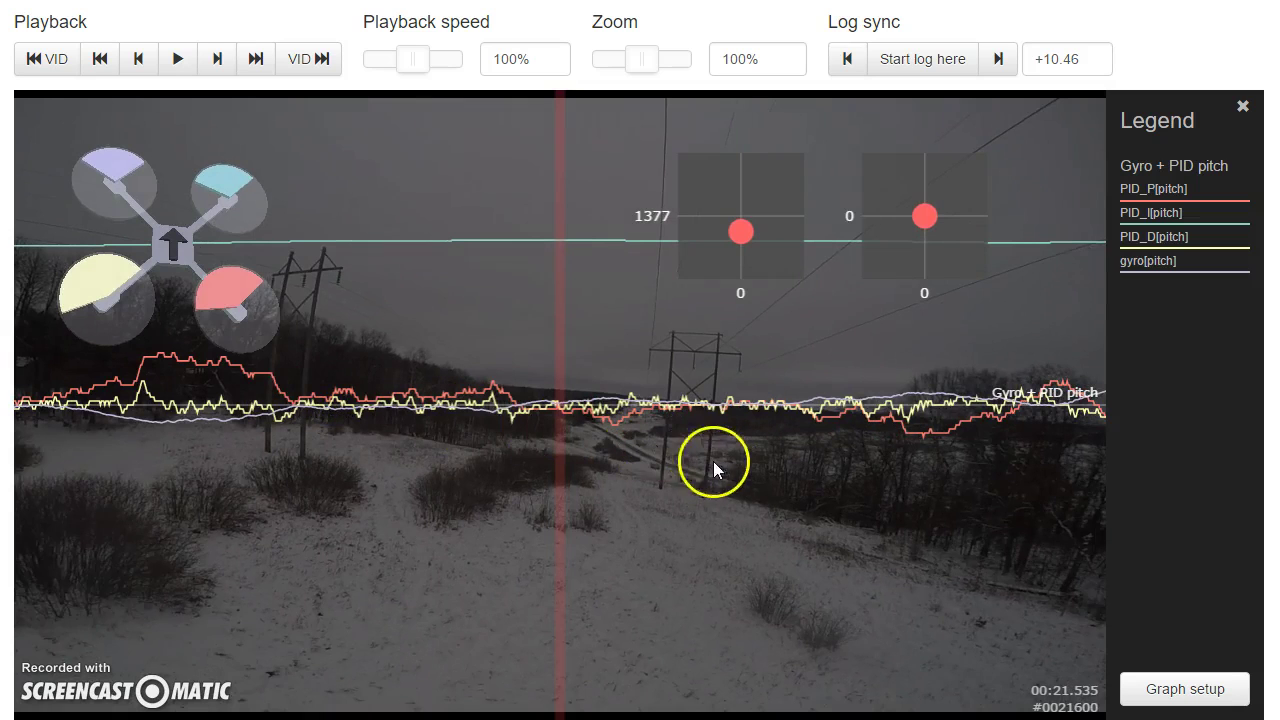
Examine the pitch PID and gyro traces for oscillations, scrubbing the log between about 22.0 and 31.0 seconds
{"action": "left_click_drag", "start_coordinate": [481, 471], "coordinate": [409, 491]}
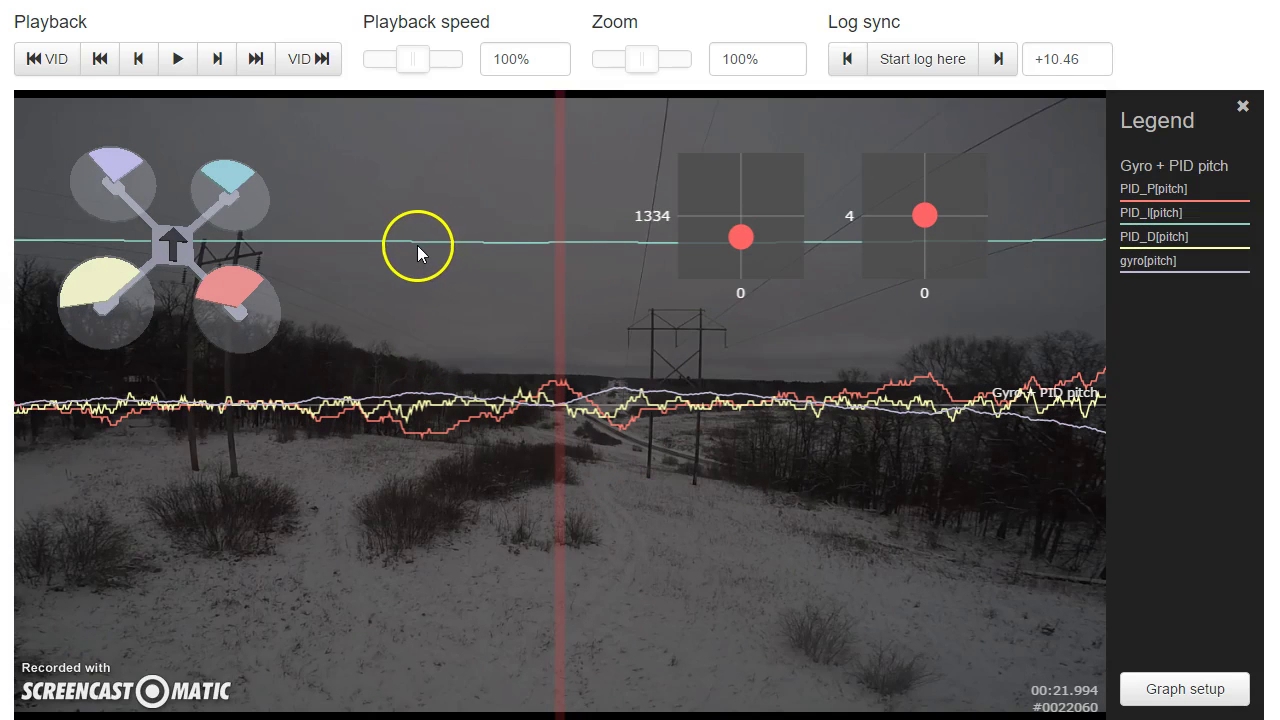
{"action": "left_click_drag", "start_coordinate": [471, 481], "coordinate": [5, 463]}
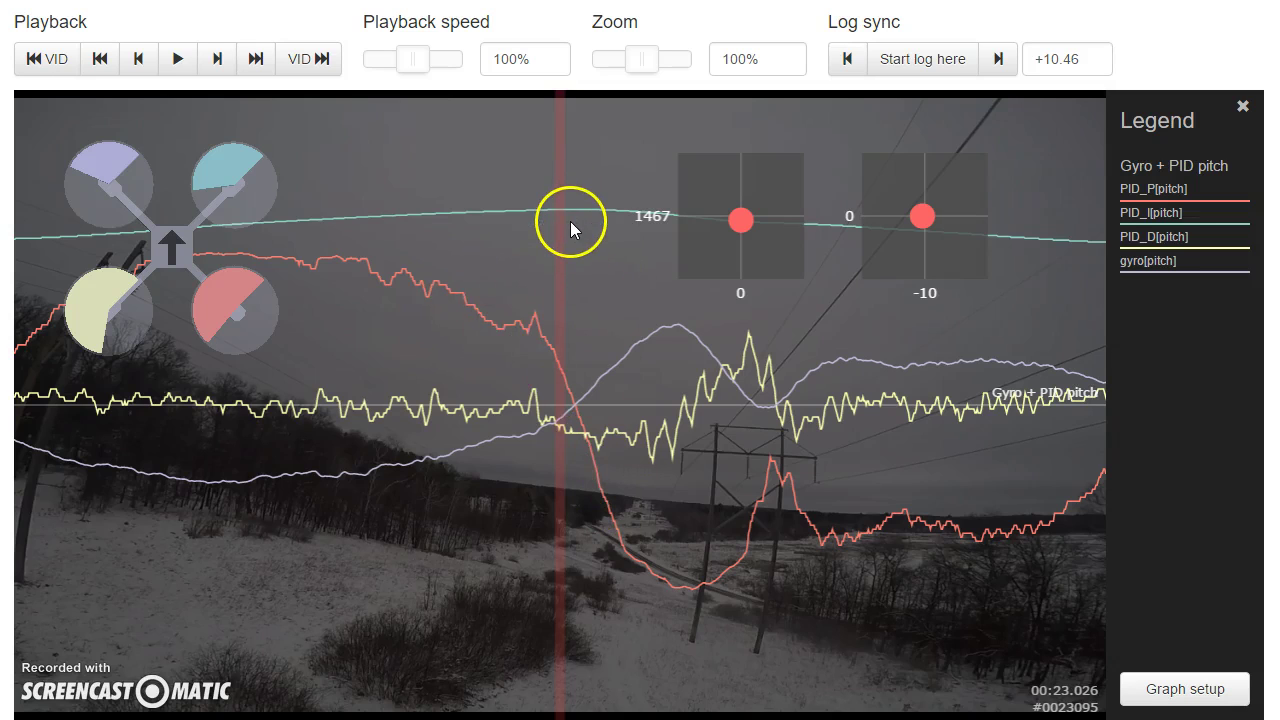
{"action": "left_click_drag", "start_coordinate": [553, 293], "coordinate": [791, 320]}
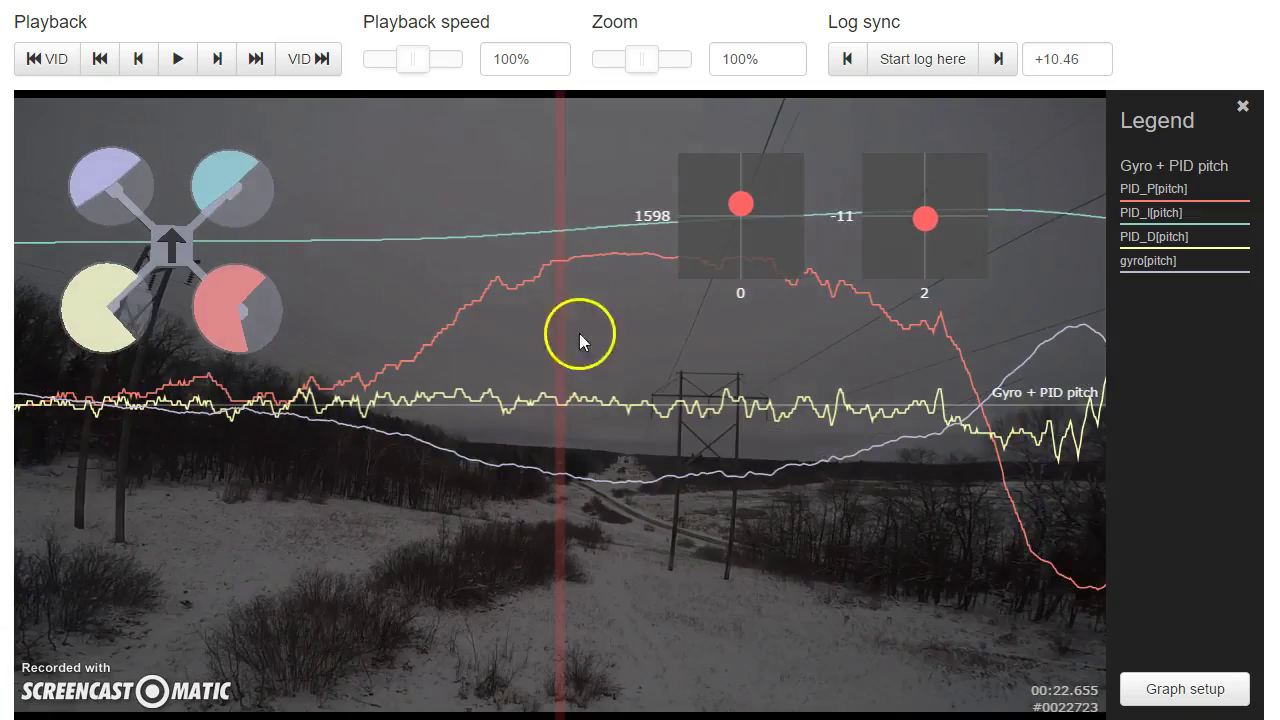
{"action": "left_click_drag", "start_coordinate": [580, 337], "coordinate": [1279, 340]}
{"action": "left_click_drag", "start_coordinate": [666, 480], "coordinate": [271, 534]}
{"action": "left_click_drag", "start_coordinate": [1050, 575], "coordinate": [370, 422]}
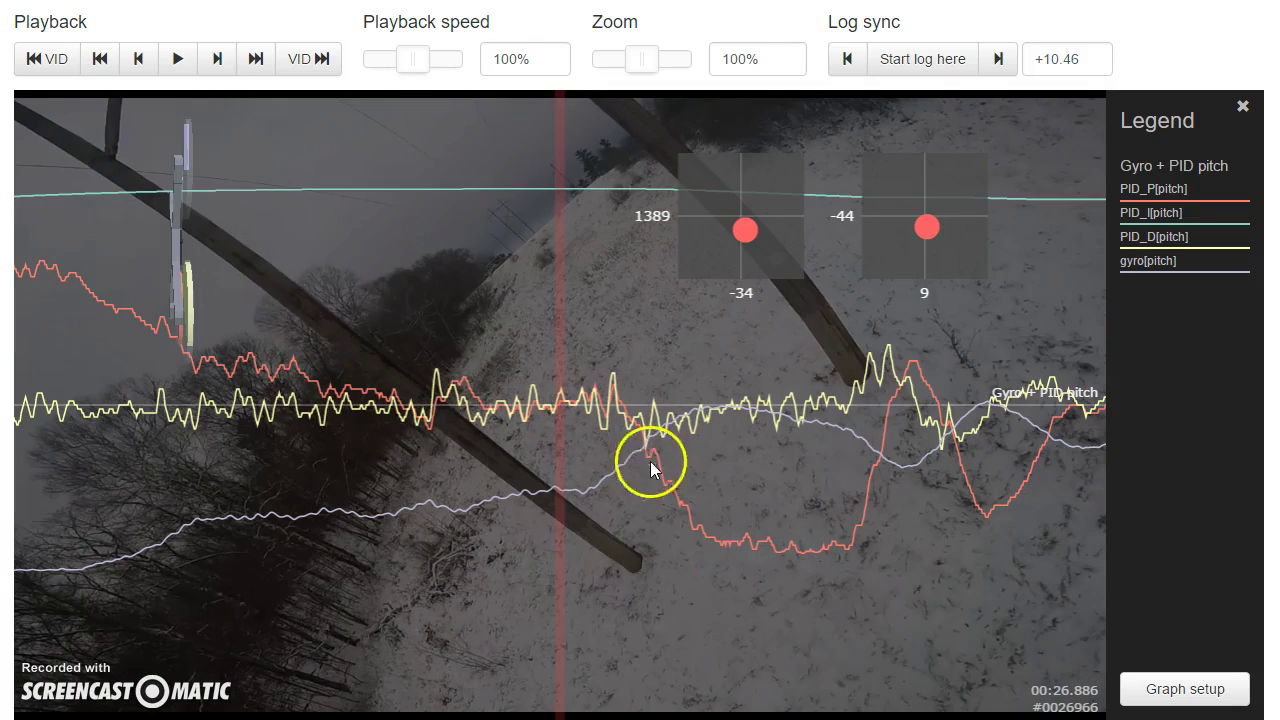
{"action": "left_click_drag", "start_coordinate": [837, 537], "coordinate": [418, 492]}
{"action": "left_click_drag", "start_coordinate": [766, 514], "coordinate": [651, 329]}
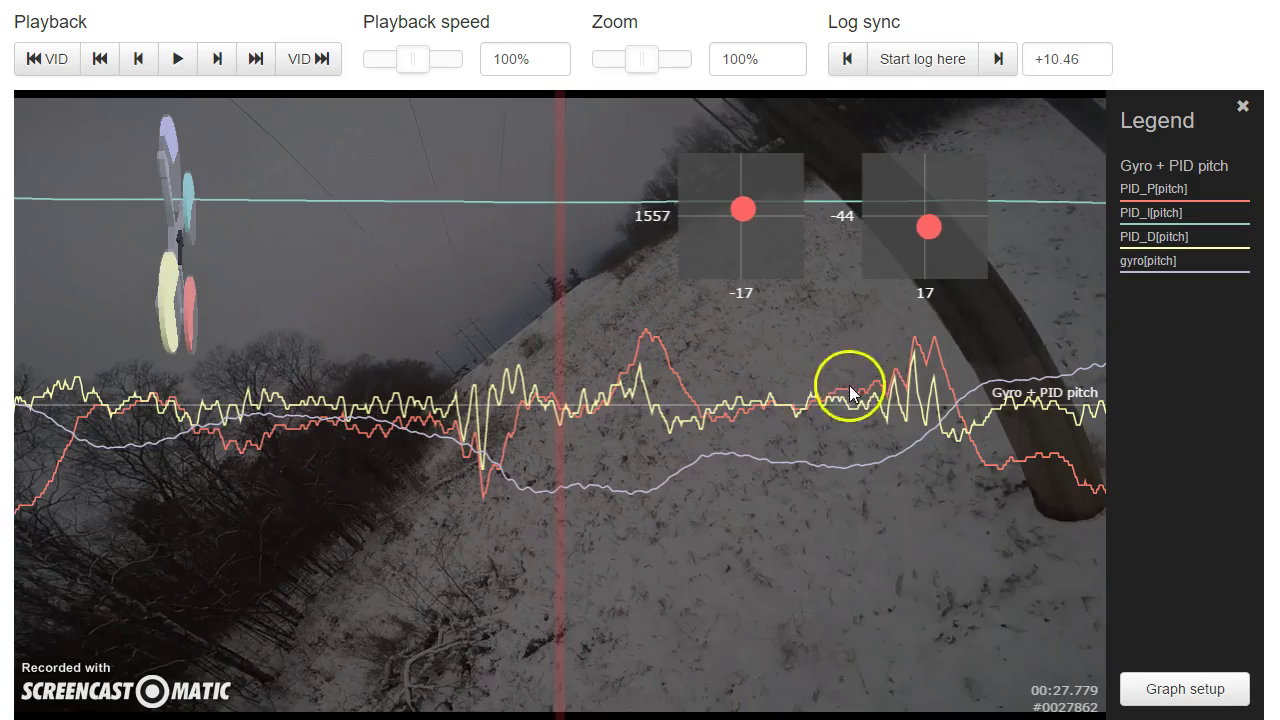
{"action": "left_click_drag", "start_coordinate": [414, 479], "coordinate": [0, 470]}
{"action": "left_click_drag", "start_coordinate": [909, 505], "coordinate": [94, 543]}
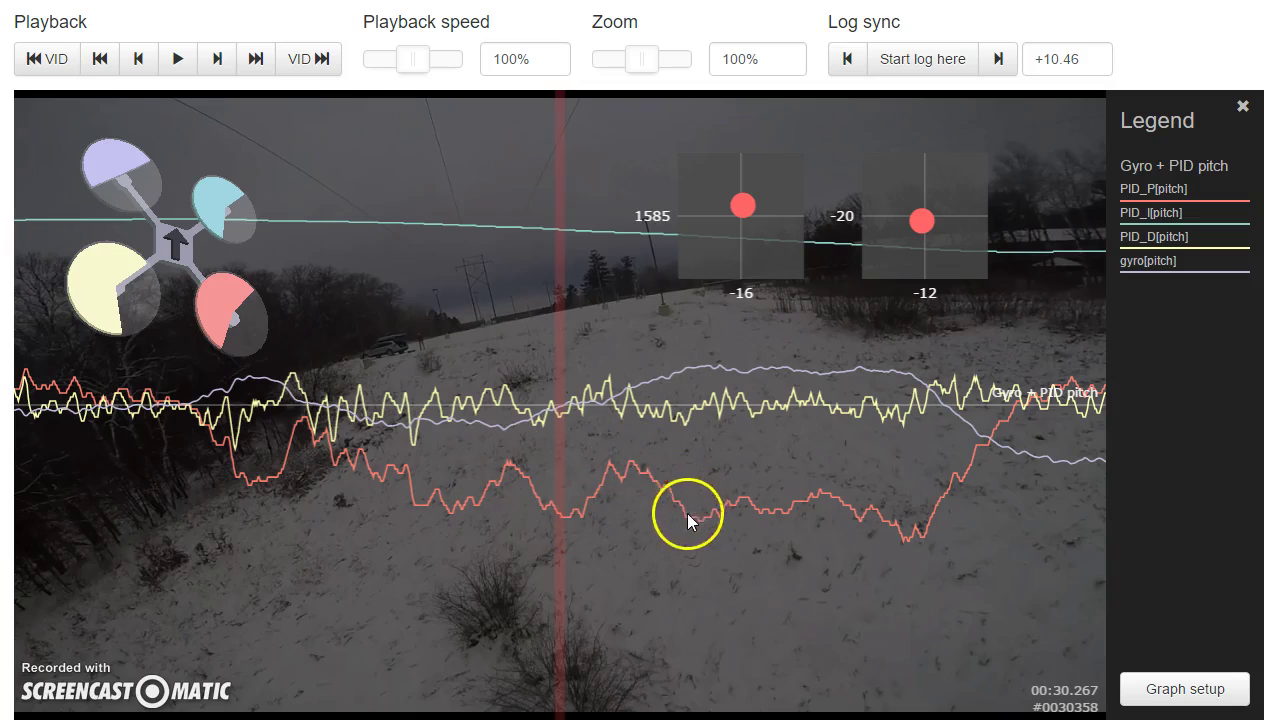
{"action": "left_click_drag", "start_coordinate": [583, 516], "coordinate": [522, 492]}
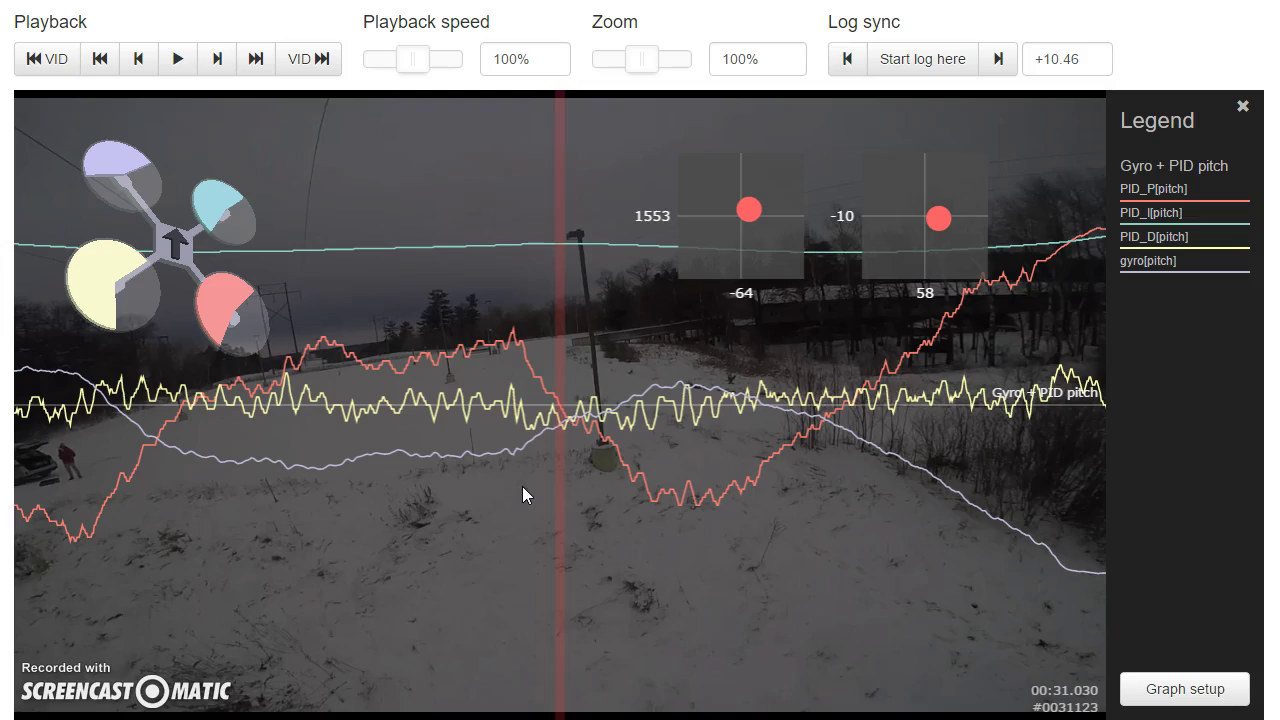
{"action": "mouse_move", "coordinate": [870, 490]}
{"action": "left_mouse_down"}
{"action": "mouse_move", "coordinate": [843, 517]}
{"action": "mouse_move", "coordinate": [401, 547]}
{"action": "mouse_move", "coordinate": [29, 543]}
{"action": "mouse_move", "coordinate": [1234, 537]}
{"action": "mouse_move", "coordinate": [881, 612]}
{"action": "mouse_move", "coordinate": [748, 609]}
{"action": "left_mouse_up"}
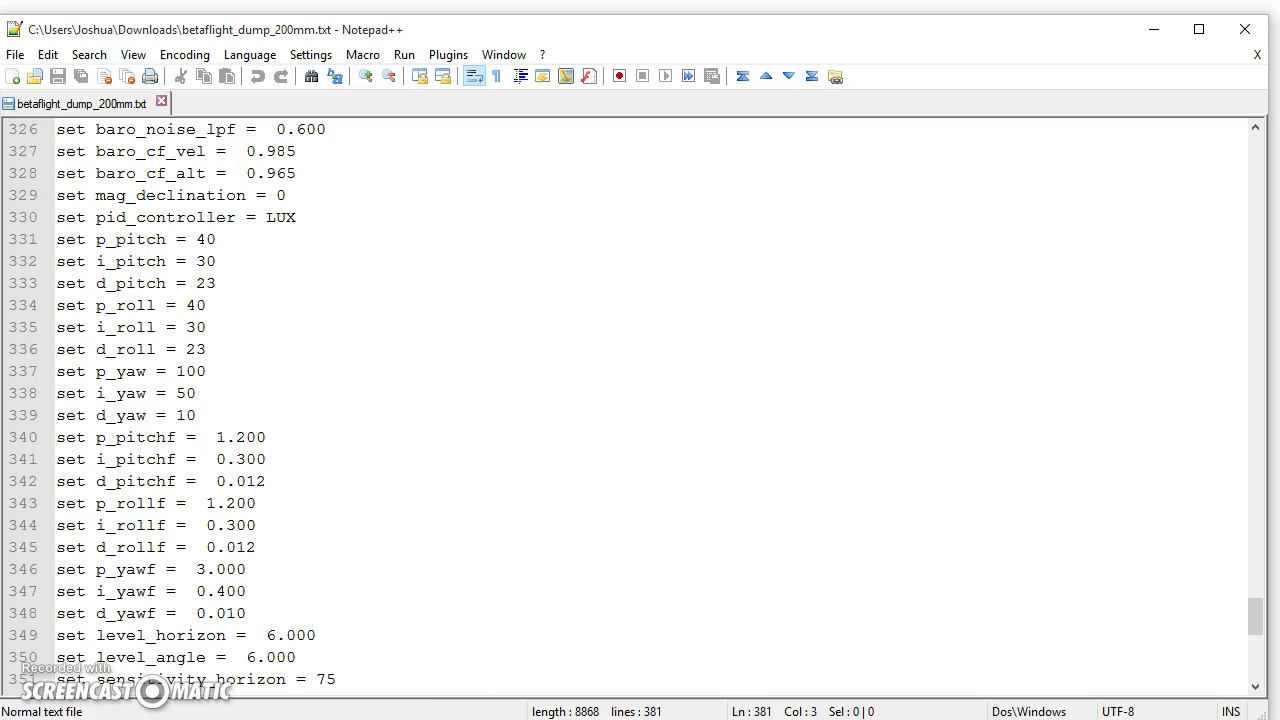
Search the Betaflight dump in Notepad++ for "smoothing" to check the RC smoothing setting
{"action": "double_click", "coordinate": [460, 589]}
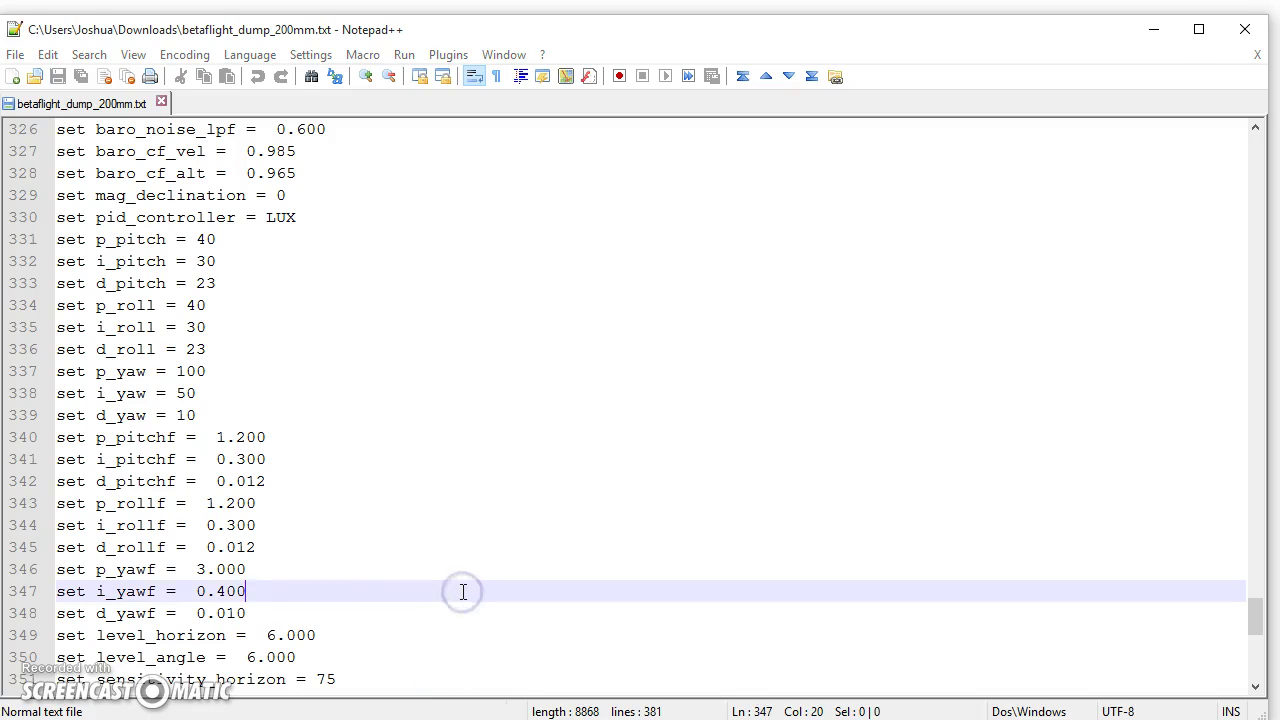
{"action": "key", "text": "ctrl+f"}
{"action": "type", "text": "smoothing"}
{"action": "key", "text": "Return"}
{"action": "key", "text": "Escape"}
Return to the log viewer and re-examine the pitch traces, scrubbing back to about 24.3 seconds and forward past 27.4 seconds
{"action": "key", "text": "alt+Tab"}
{"action": "left_click_drag", "start_coordinate": [461, 592], "coordinate": [998, 600]}
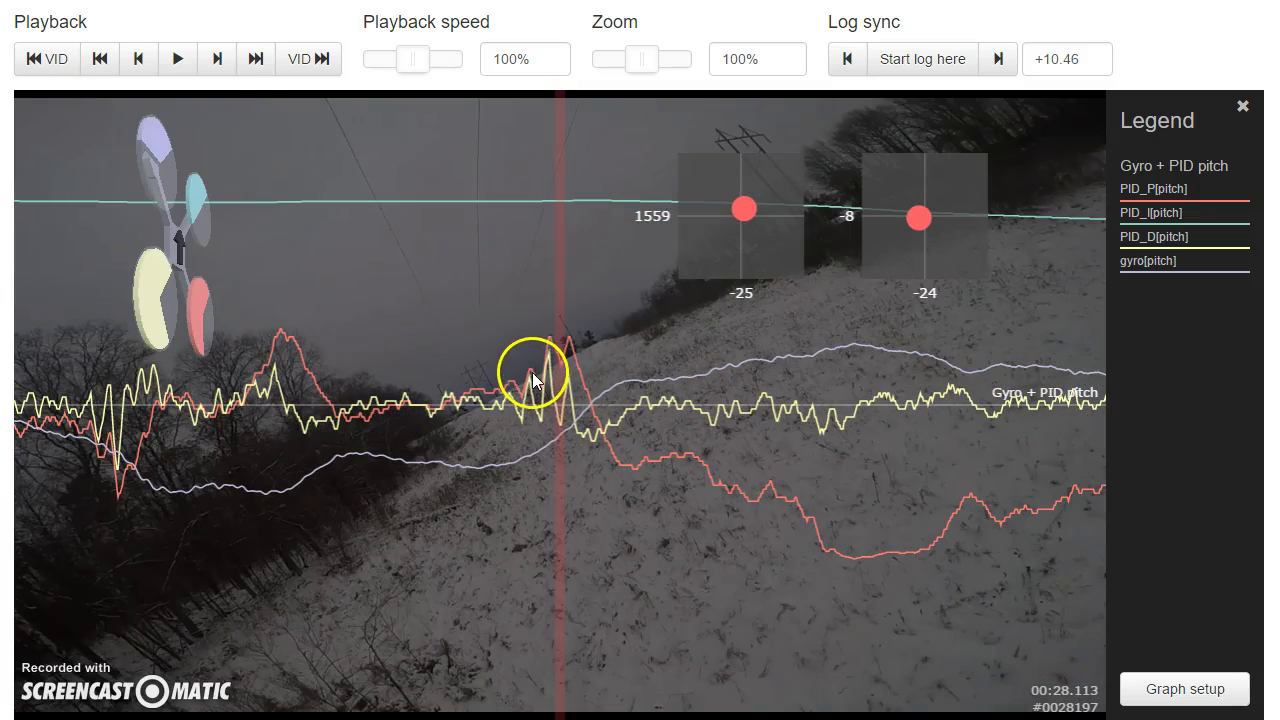
{"action": "left_click_drag", "start_coordinate": [500, 437], "coordinate": [899, 565]}
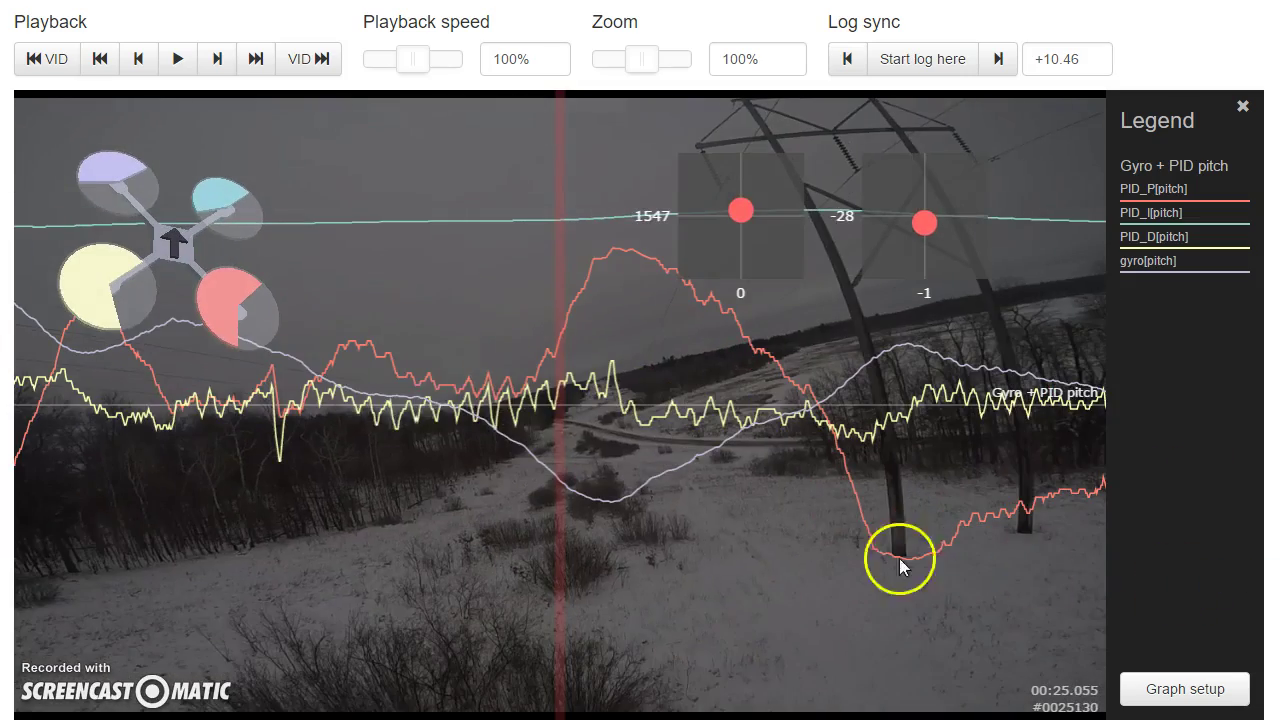
{"action": "left_click_drag", "start_coordinate": [375, 412], "coordinate": [443, 451]}
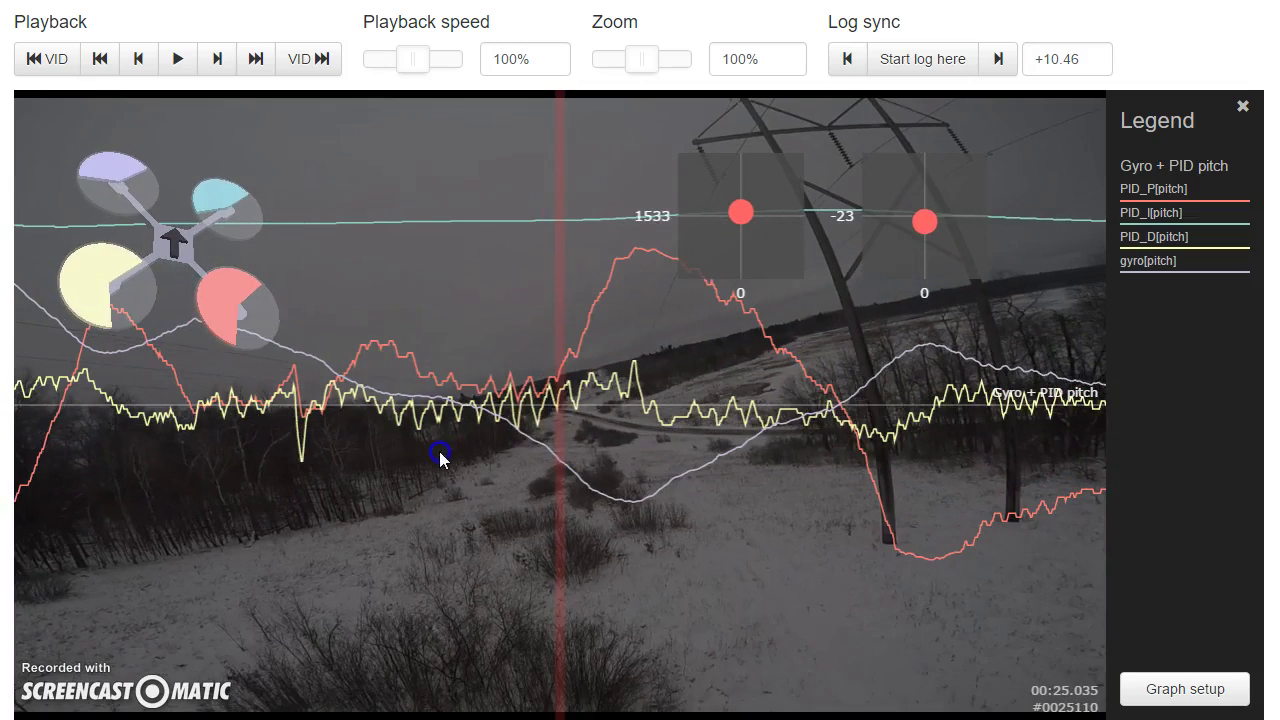
{"action": "left_click_drag", "start_coordinate": [720, 521], "coordinate": [1180, 571]}
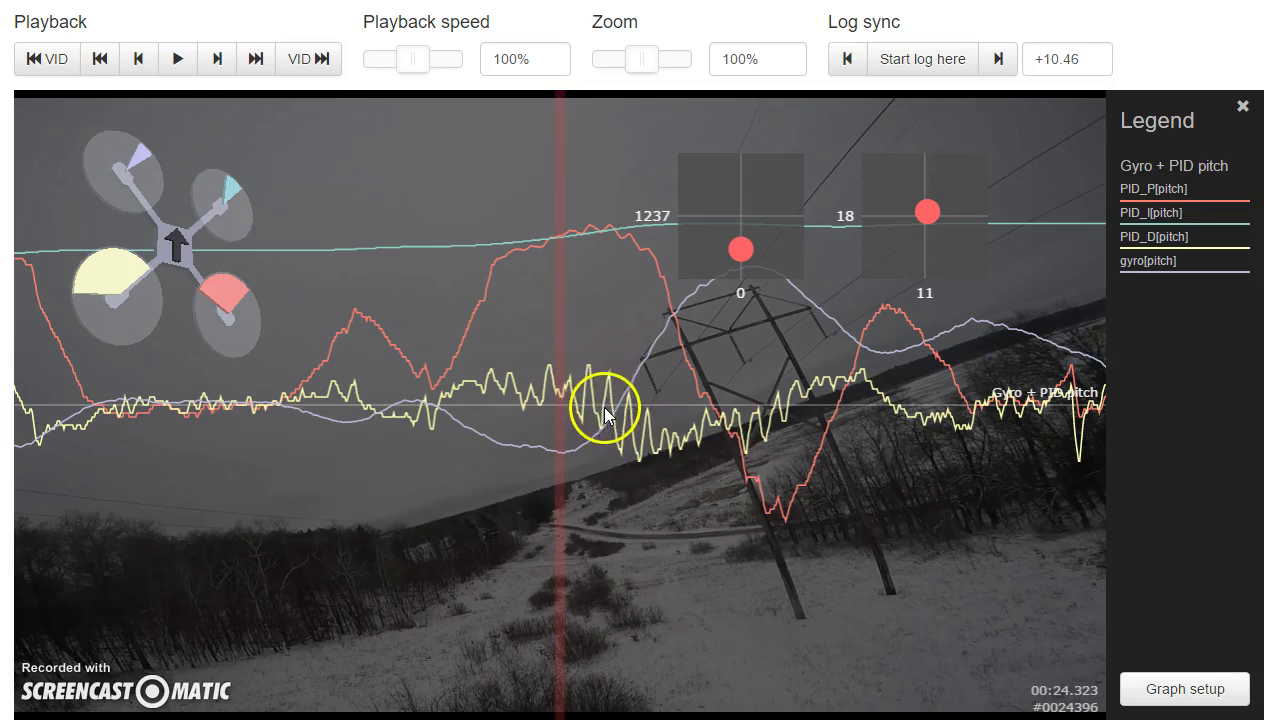
{"action": "left_click_drag", "start_coordinate": [891, 471], "coordinate": [0, 440]}
{"action": "left_click_drag", "start_coordinate": [705, 444], "coordinate": [448, 443]}
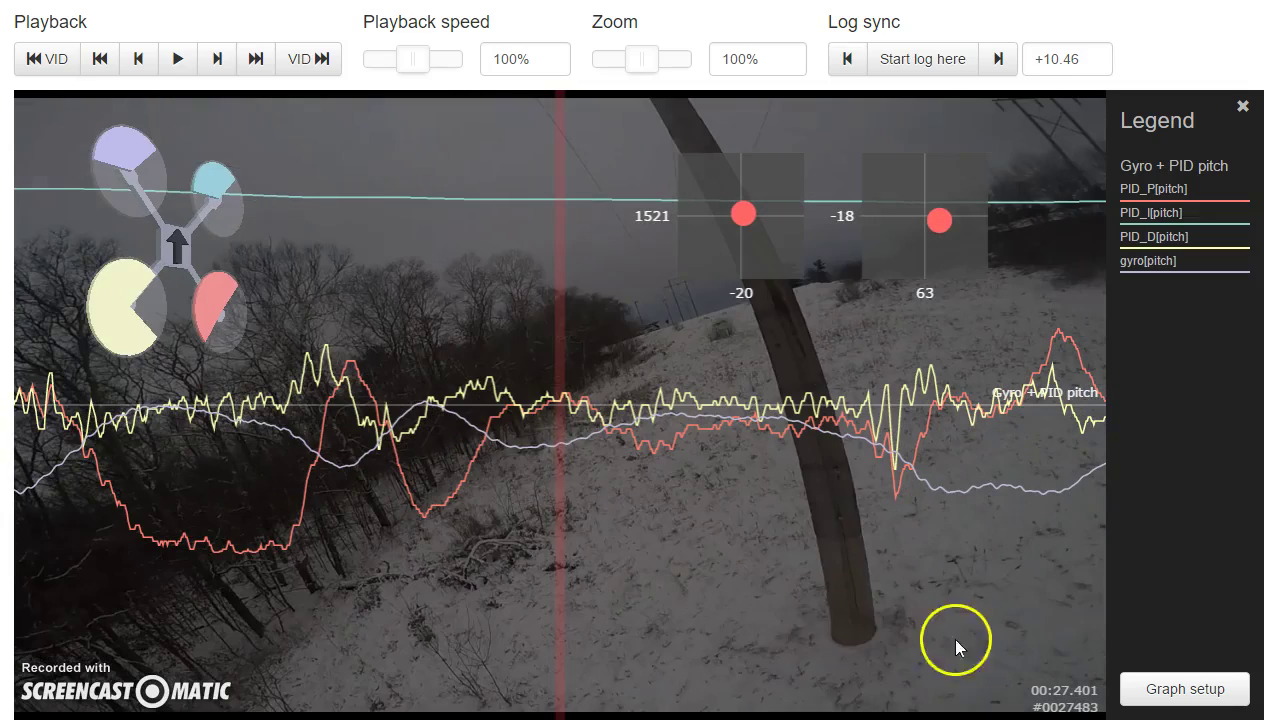
{"action": "left_click", "coordinate": [1148, 688]}
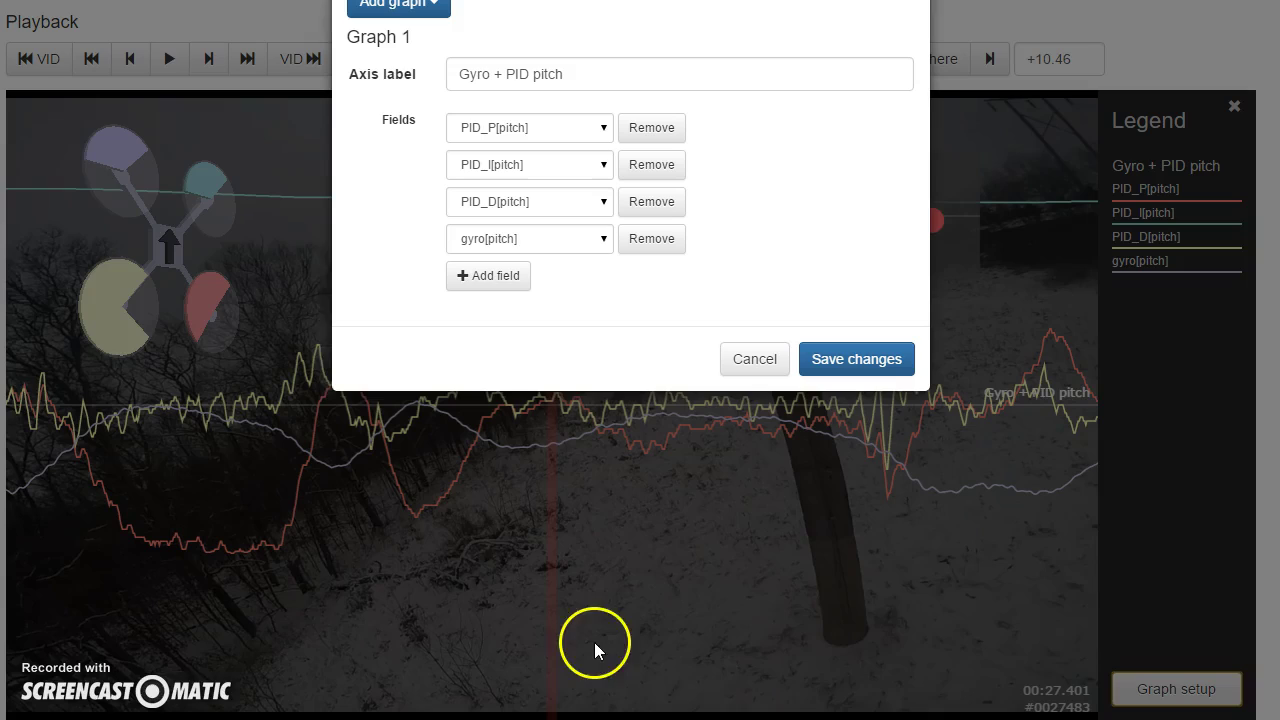
{"action": "left_click", "coordinate": [750, 360]}
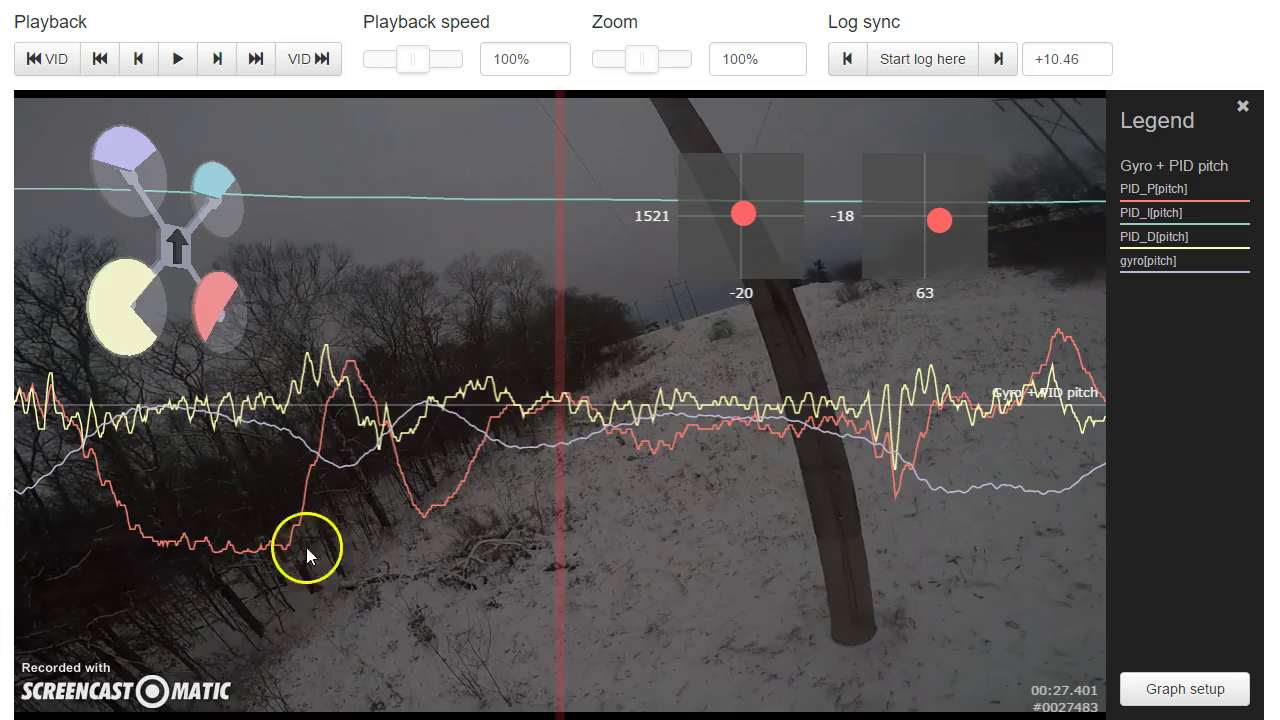
{"action": "left_click_drag", "start_coordinate": [921, 480], "coordinate": [79, 553]}
{"action": "left_click_drag", "start_coordinate": [686, 543], "coordinate": [442, 490]}
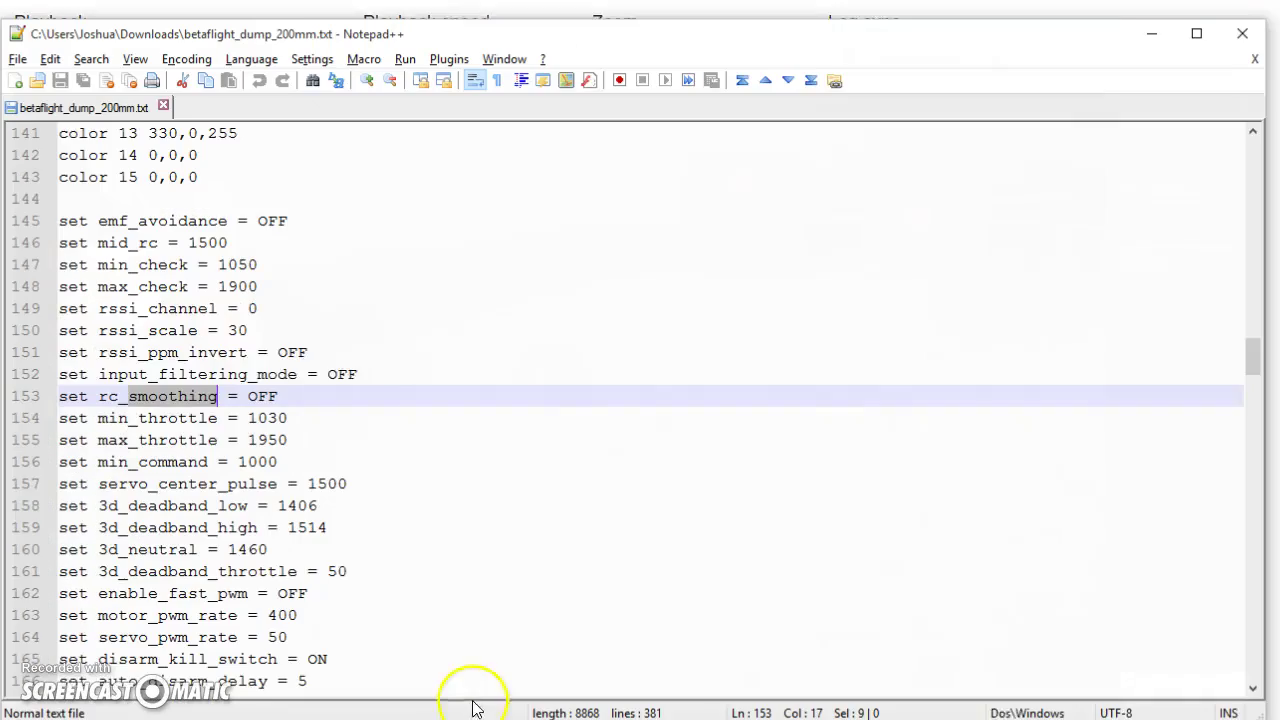
Switch to the Betaflight dump in Notepad++ and read from its beginning through the feature list, highlighting RX_PARALLEL_PWM and RX_SERIAL
{"action": "left_click", "coordinate": [486, 580]}
{"action": "key", "text": "ctrl+Home"}
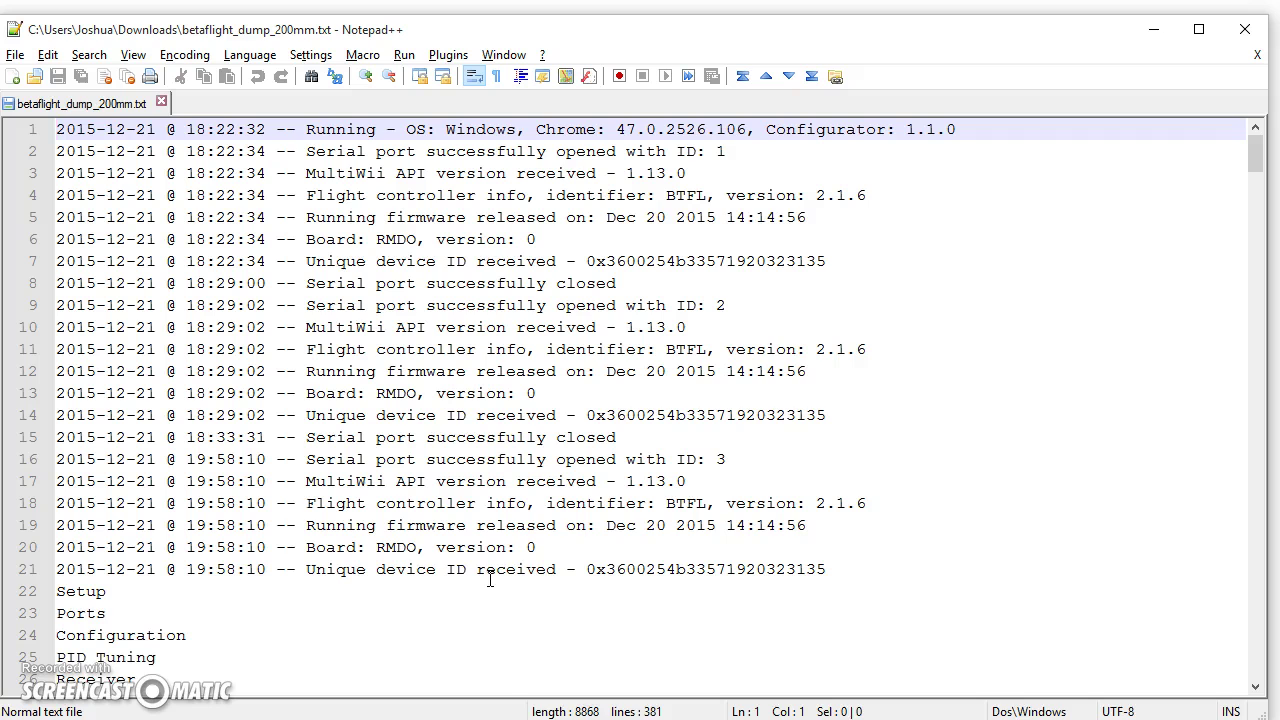
{"action": "scroll", "coordinate": [486, 414], "scroll_direction": "down", "scroll_amount": 2}
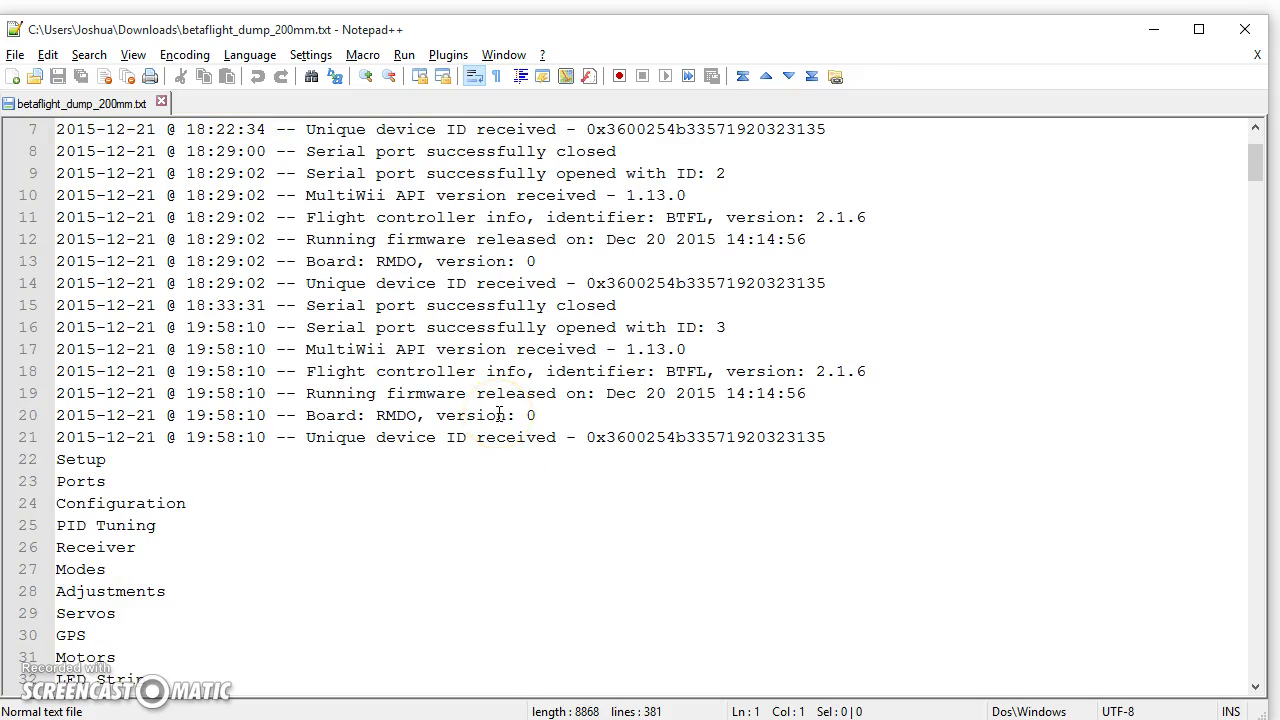
{"action": "scroll", "coordinate": [498, 414], "scroll_direction": "down", "scroll_amount": 7}
{"action": "scroll", "coordinate": [499, 414], "scroll_direction": "down", "scroll_amount": 9}
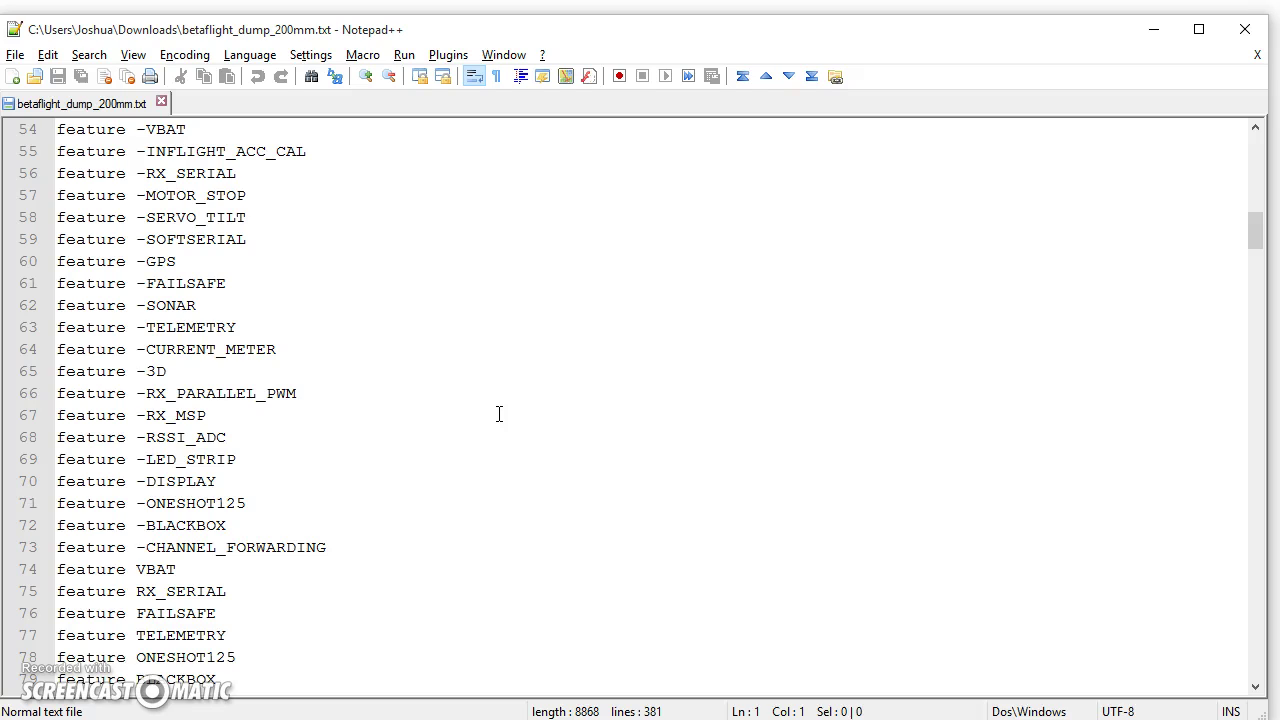
{"action": "double_click", "coordinate": [222, 397]}
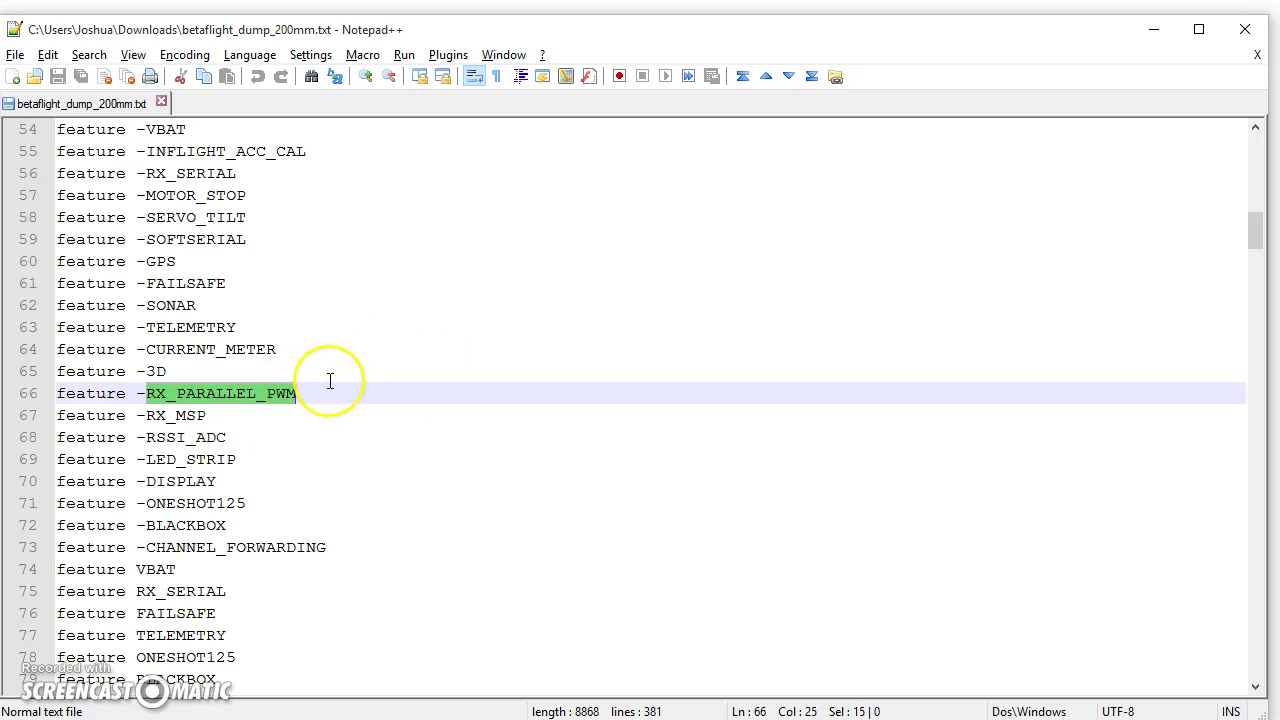
{"action": "scroll", "coordinate": [330, 381], "scroll_direction": "down", "scroll_amount": 3}
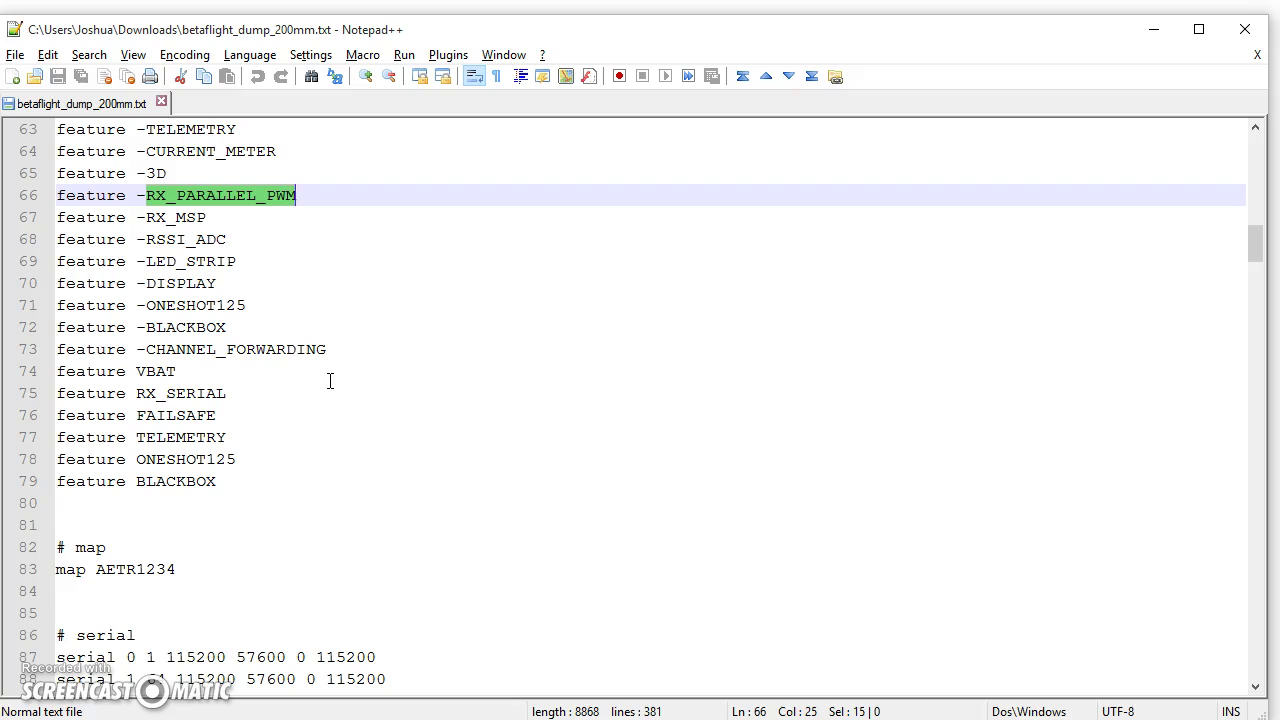
{"action": "double_click", "coordinate": [138, 394]}
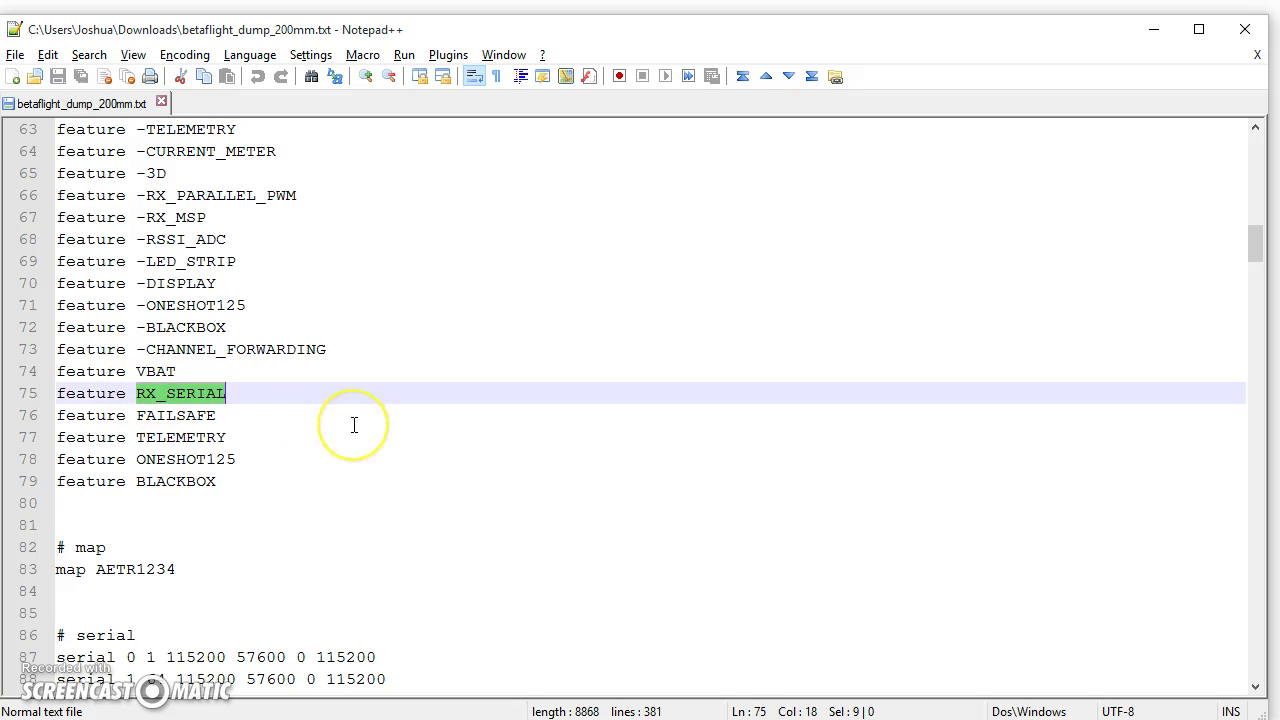
Search the dump for "serial" and step through the matches to the serialrx_provider setting
{"action": "scroll", "coordinate": [354, 425], "scroll_direction": "down", "scroll_amount": 3}
{"action": "key", "text": "ctrl+f"}
{"action": "type", "text": "serial"}
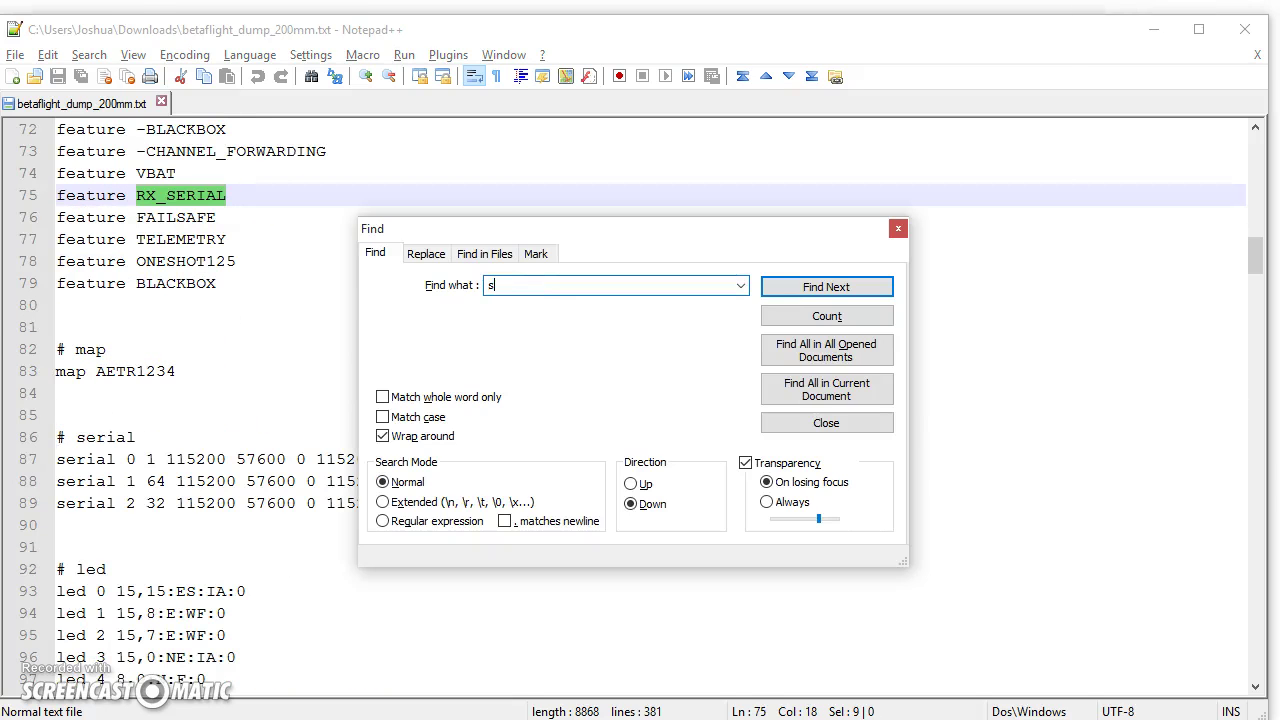
{"action": "key", "text": "Return"}
{"action": "key", "text": "Return"}
{"action": "key", "text": "Return"}
{"action": "key", "text": "Return"}
{"action": "key", "text": "Return"}
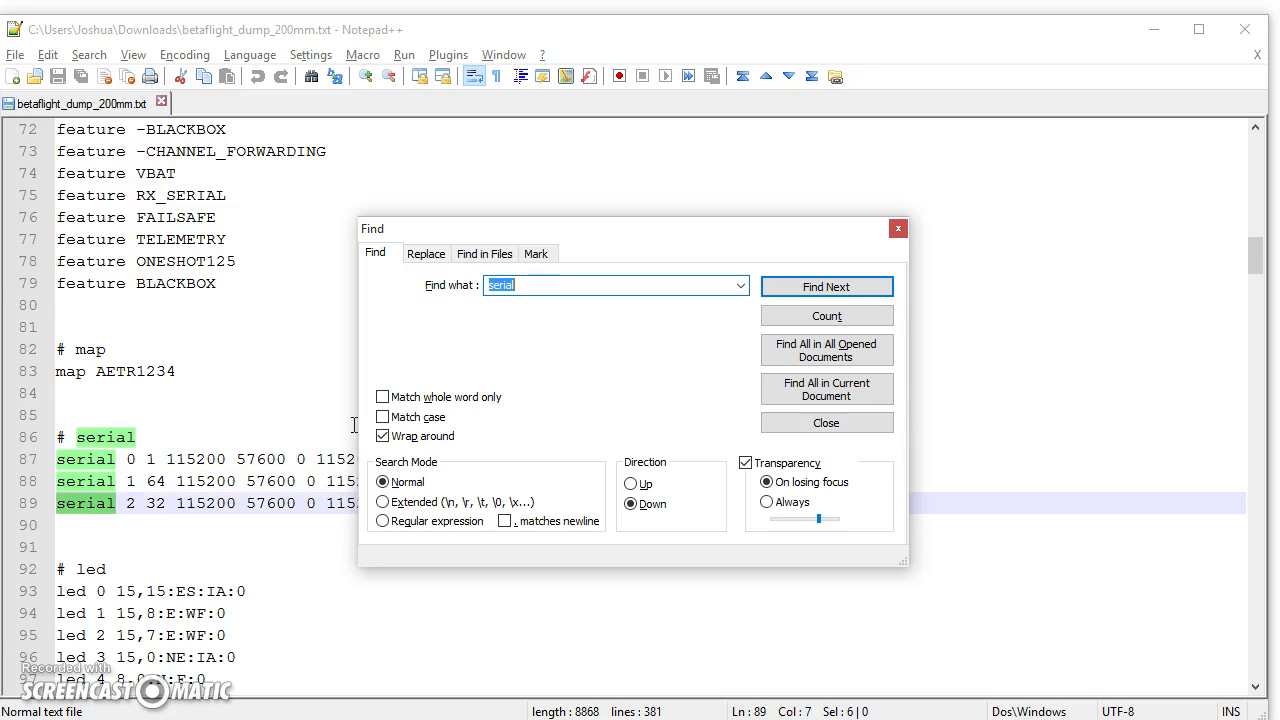
{"action": "key", "text": "Escape"}
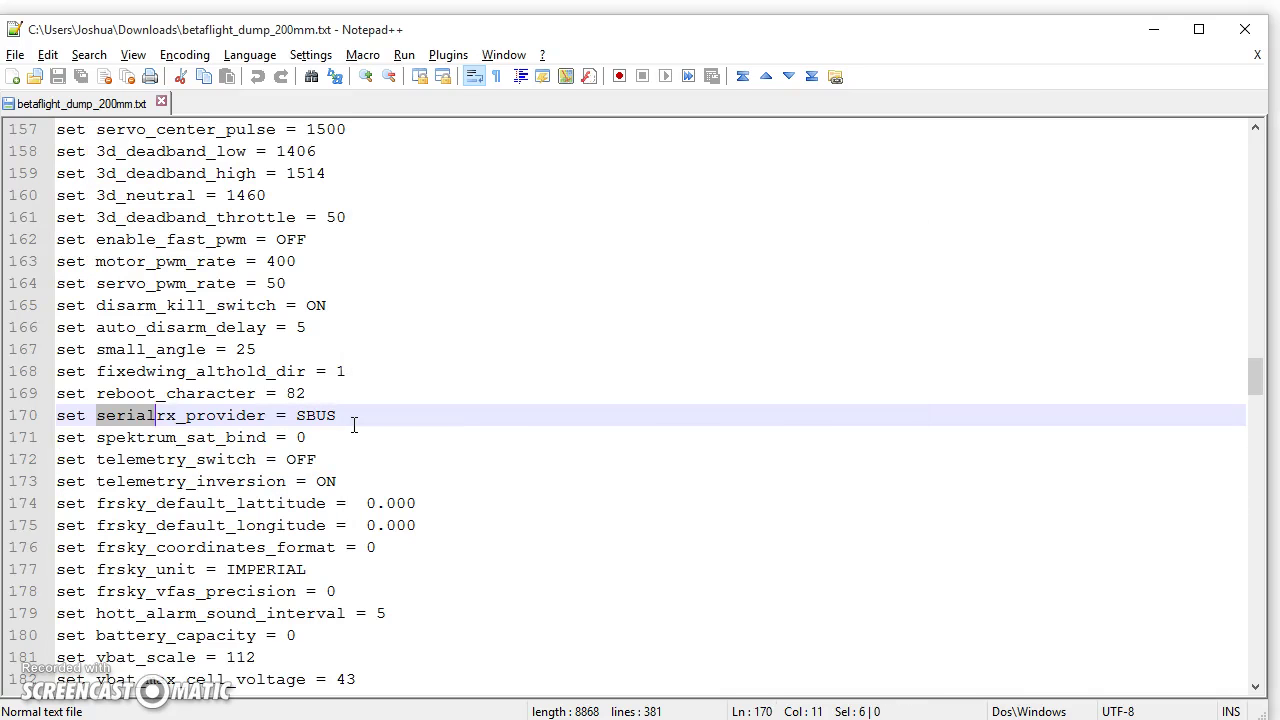
{"action": "left_click", "coordinate": [354, 425]}
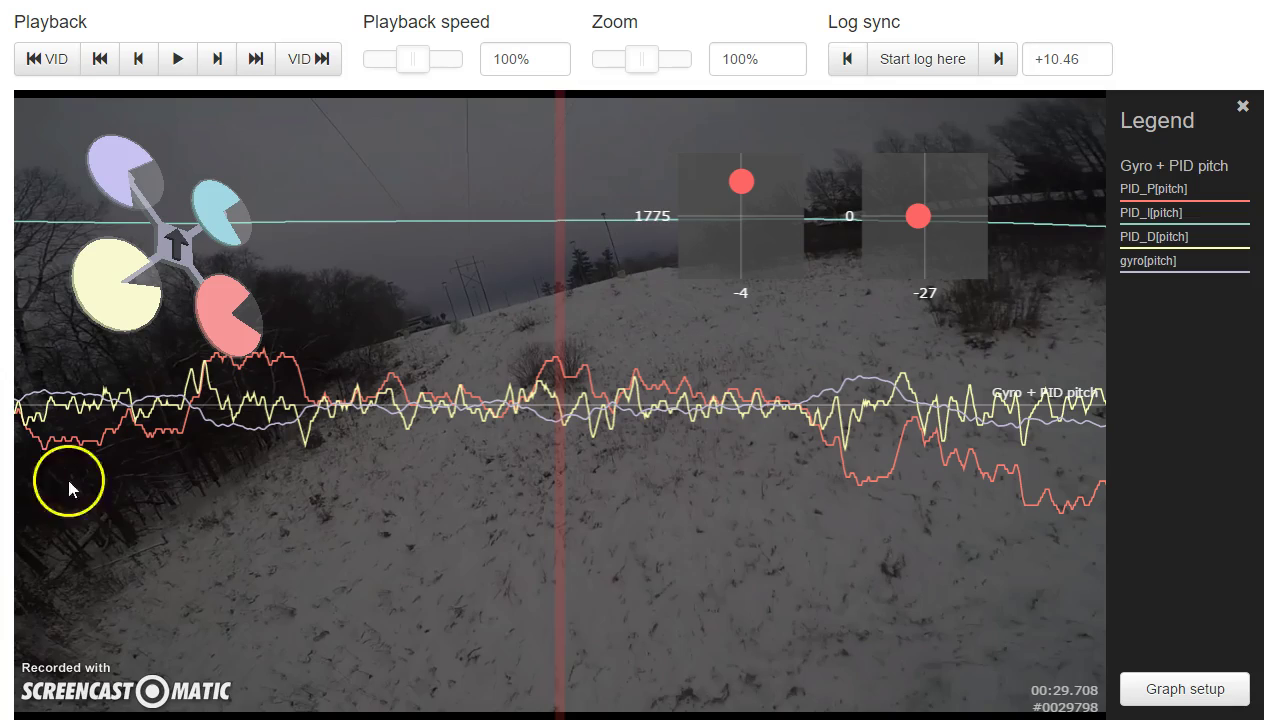
In the log viewer, replace the Gyro + PID pitch graph with the Motors graph and save the graph setup
{"action": "left_click", "coordinate": [1186, 688]}
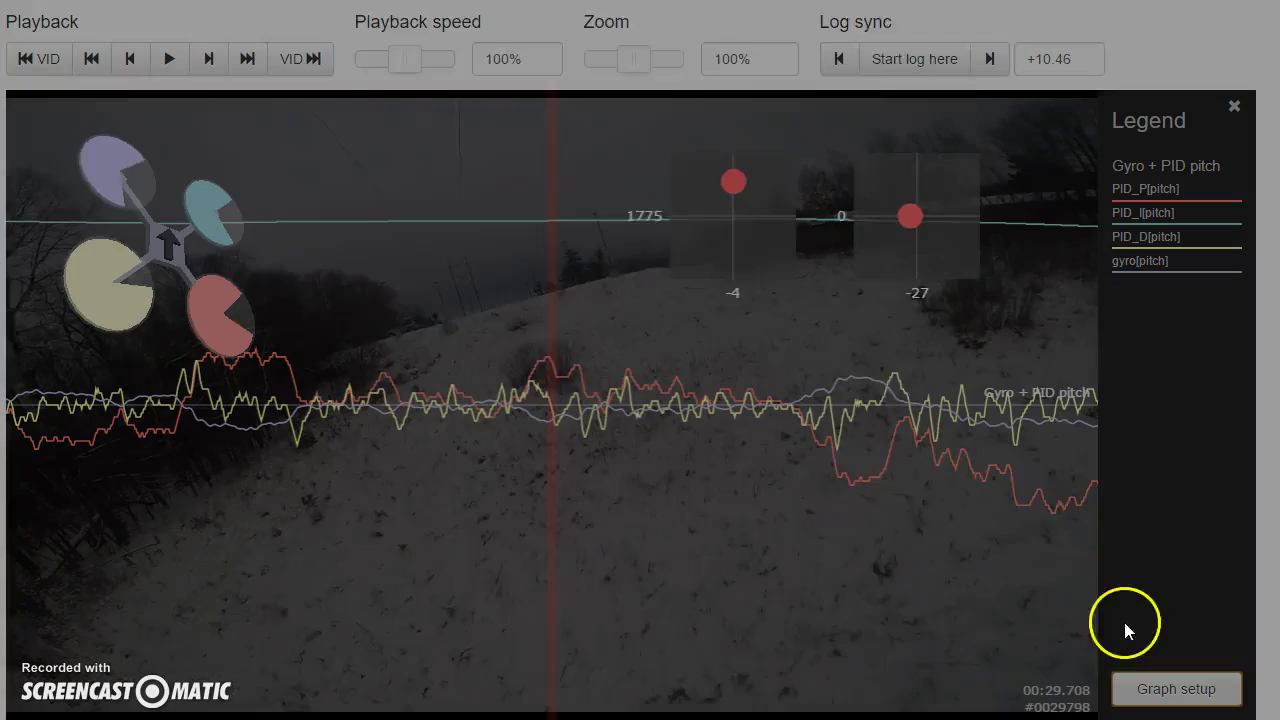
{"action": "left_click", "coordinate": [630, 120]}
{"action": "left_click", "coordinate": [629, 120]}
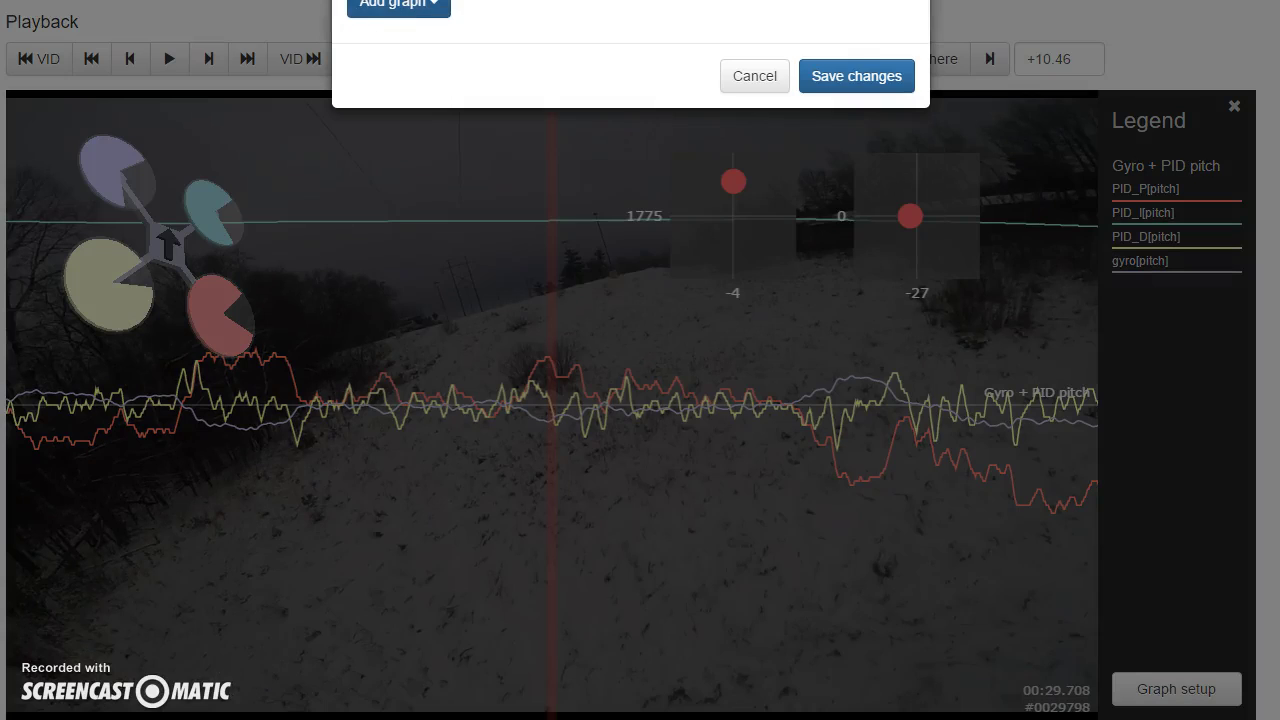
{"action": "left_click", "coordinate": [380, 8]}
{"action": "left_click", "coordinate": [378, 84]}
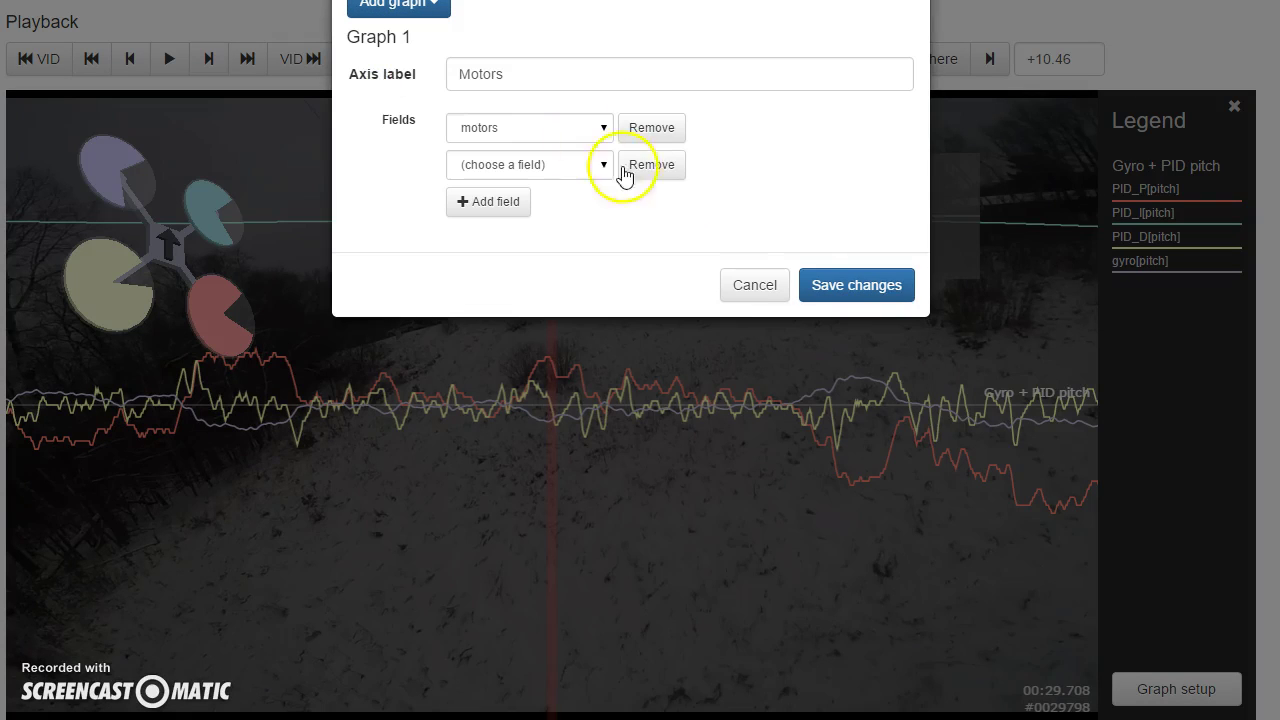
{"action": "left_click", "coordinate": [885, 284]}
Examine the four motor traces for noise and oscillations, scrubbing the log from about 29.4 to 35.5 seconds
{"action": "left_click_drag", "start_coordinate": [129, 572], "coordinate": [517, 572]}
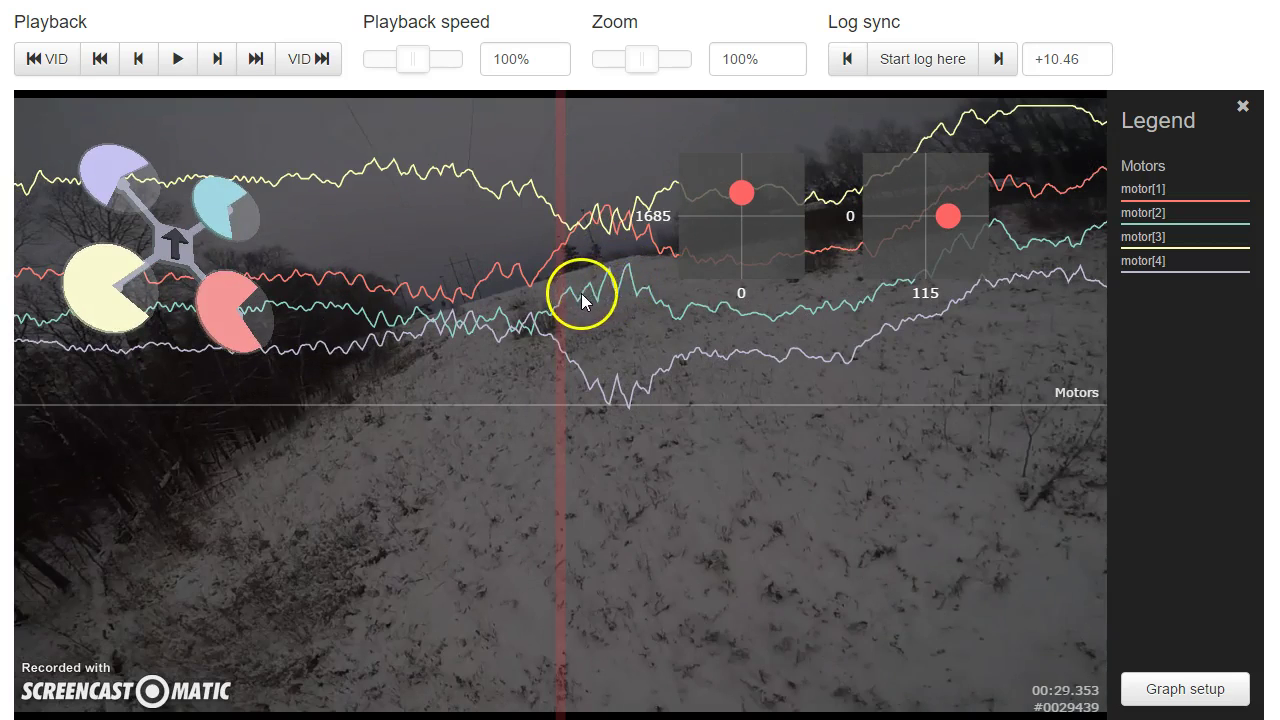
{"action": "left_click_drag", "start_coordinate": [743, 423], "coordinate": [697, 454]}
{"action": "left_click_drag", "start_coordinate": [656, 396], "coordinate": [362, 491]}
{"action": "left_click_drag", "start_coordinate": [771, 526], "coordinate": [489, 603]}
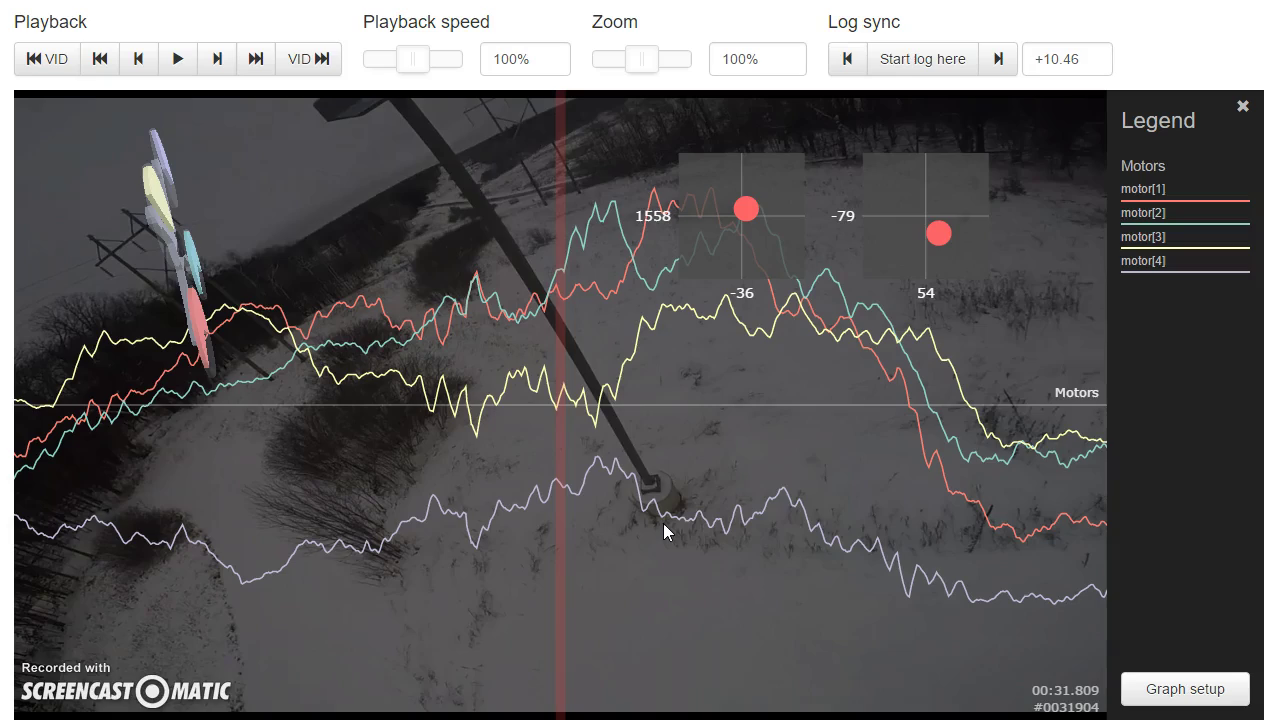
{"action": "left_click_drag", "start_coordinate": [606, 527], "coordinate": [715, 542]}
{"action": "left_click_drag", "start_coordinate": [1062, 505], "coordinate": [133, 550]}
{"action": "left_click", "coordinate": [563, 514]}
{"action": "left_click_drag", "start_coordinate": [782, 572], "coordinate": [11, 593]}
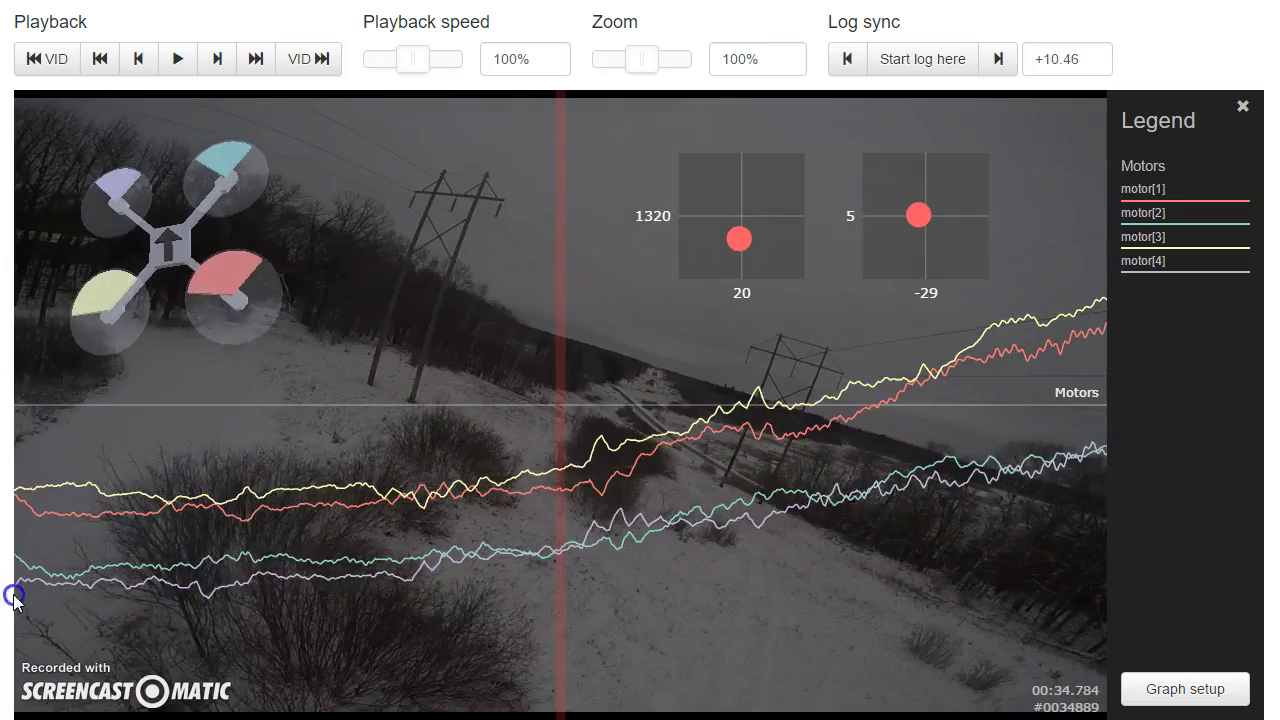
{"action": "left_click_drag", "start_coordinate": [862, 628], "coordinate": [500, 656]}
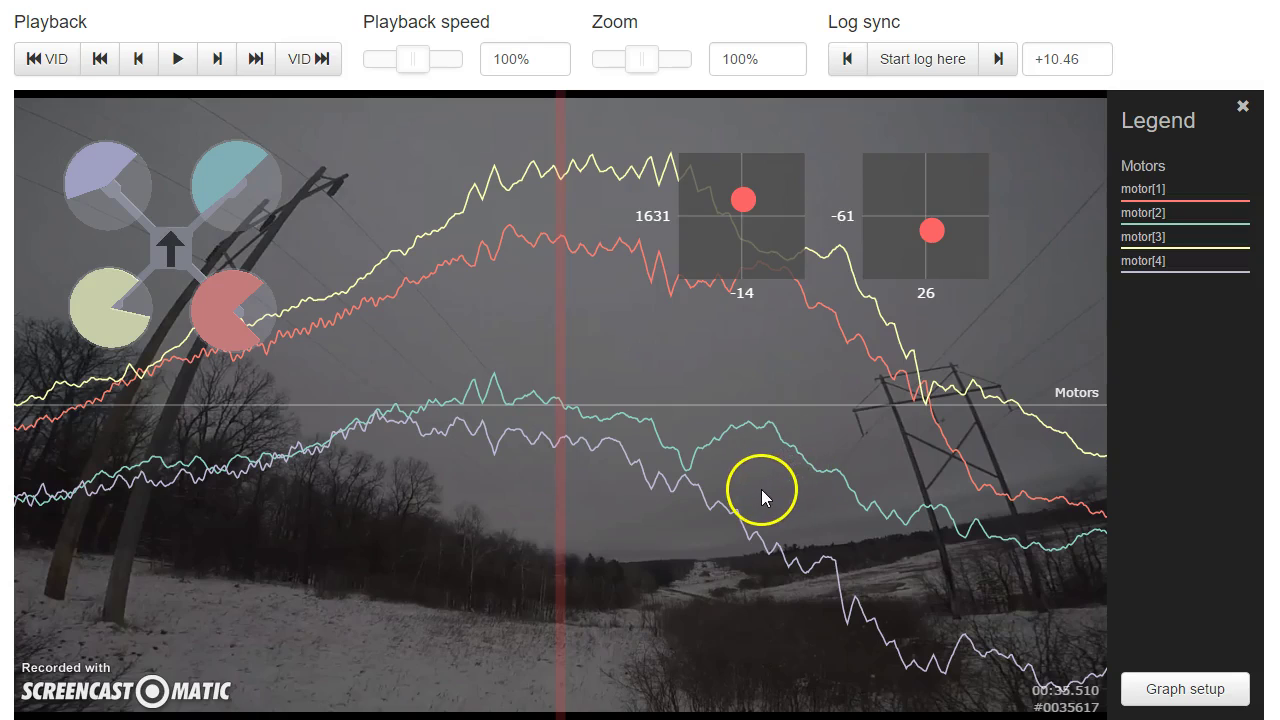
{"action": "left_click", "coordinate": [822, 479]}
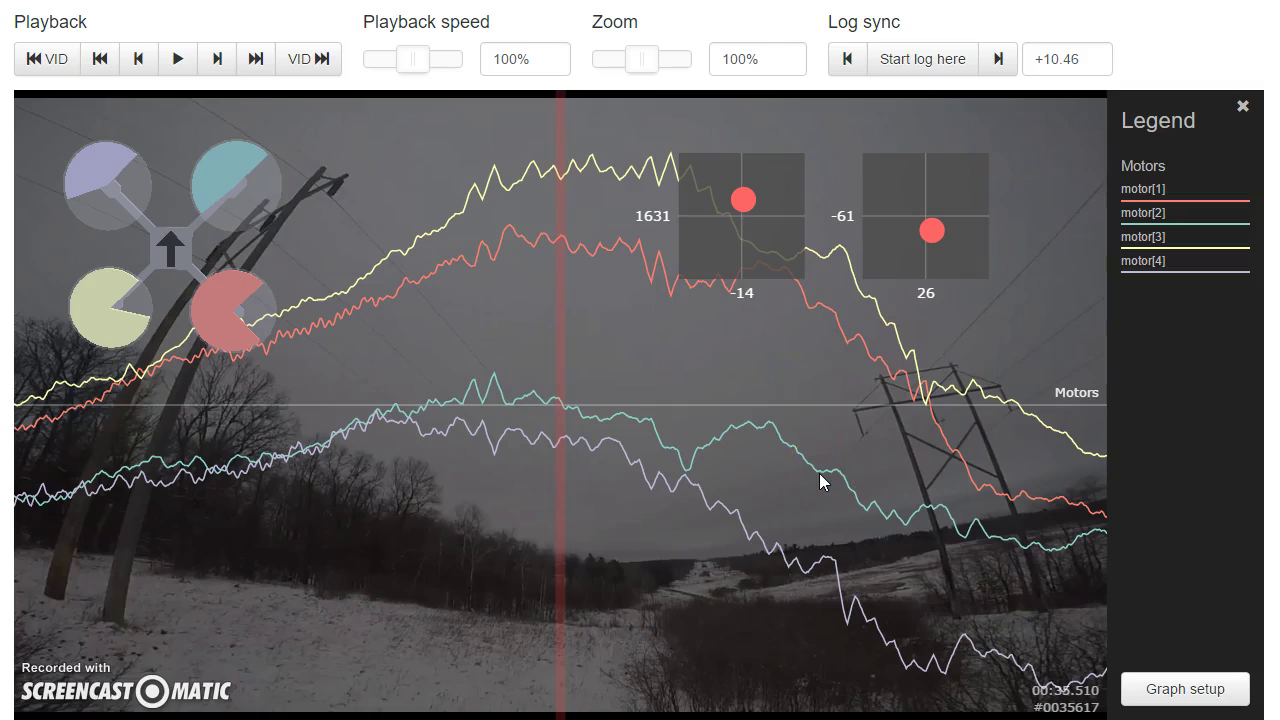
Replace the Motors graph with the Gyro + PID roll and Gyro + PID pitch graphs and save the graph setup
{"action": "left_click", "coordinate": [763, 483]}
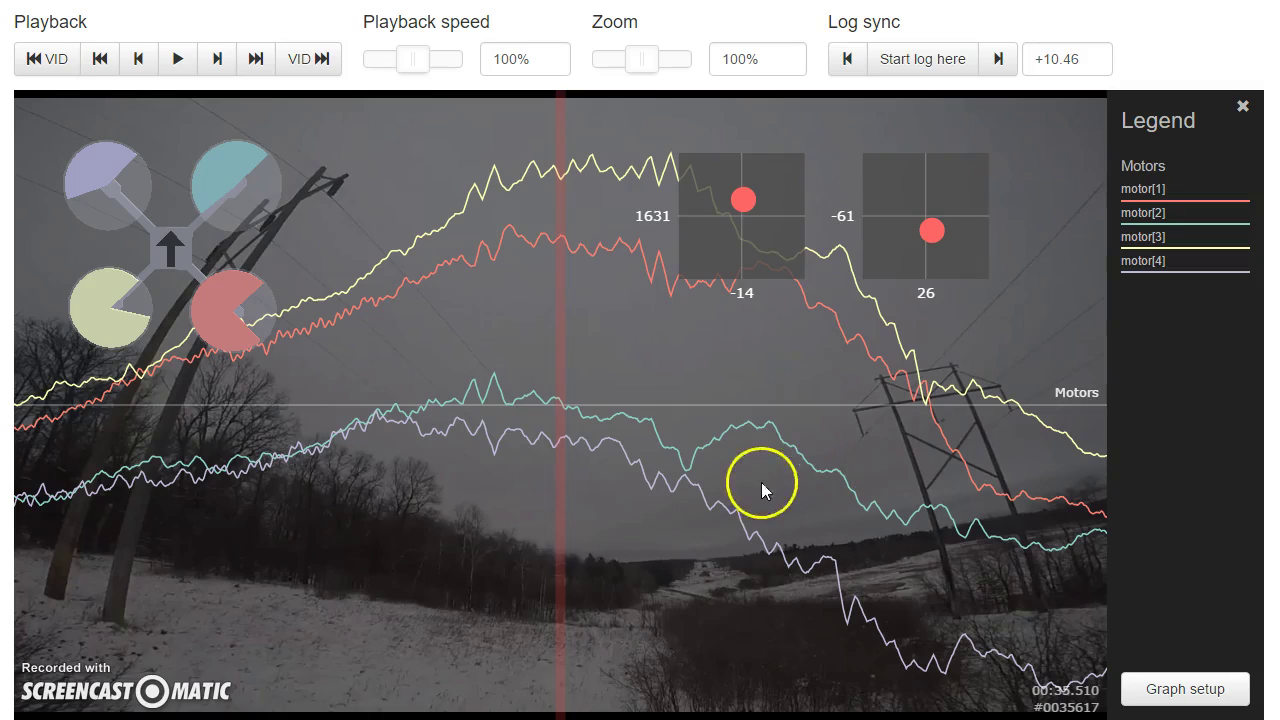
{"action": "left_click", "coordinate": [1136, 689]}
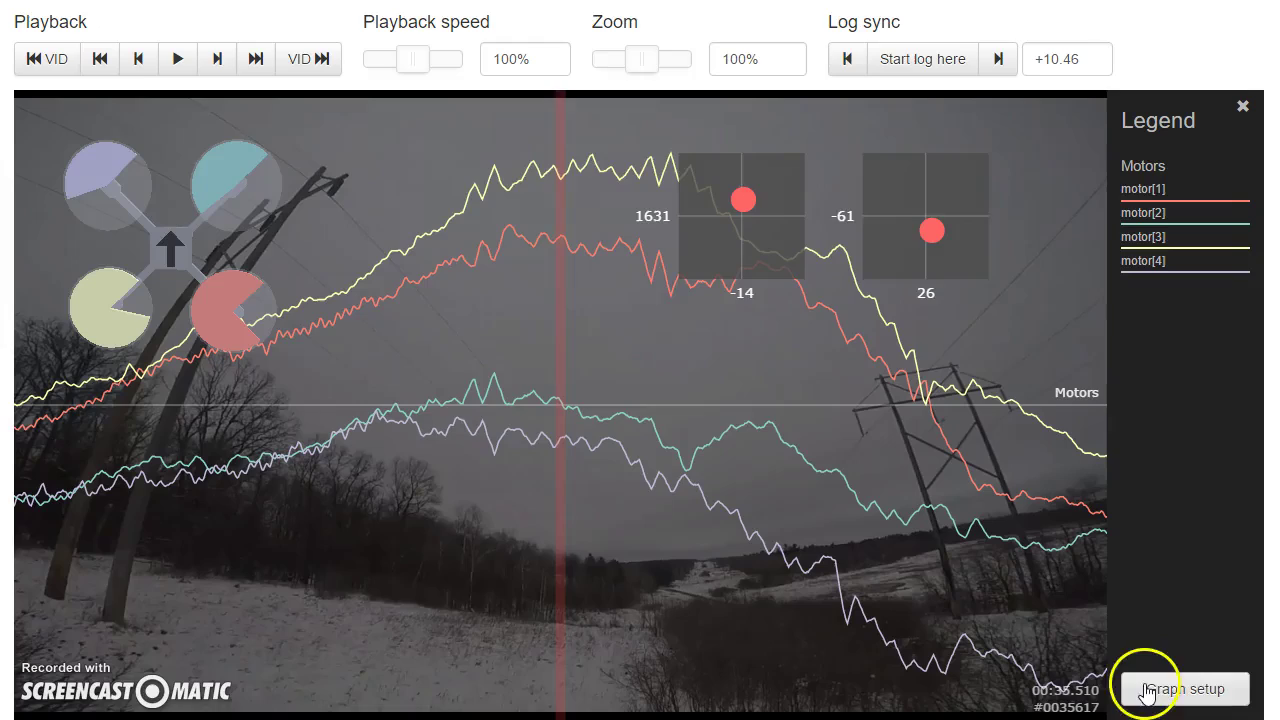
{"action": "left_click", "coordinate": [640, 127]}
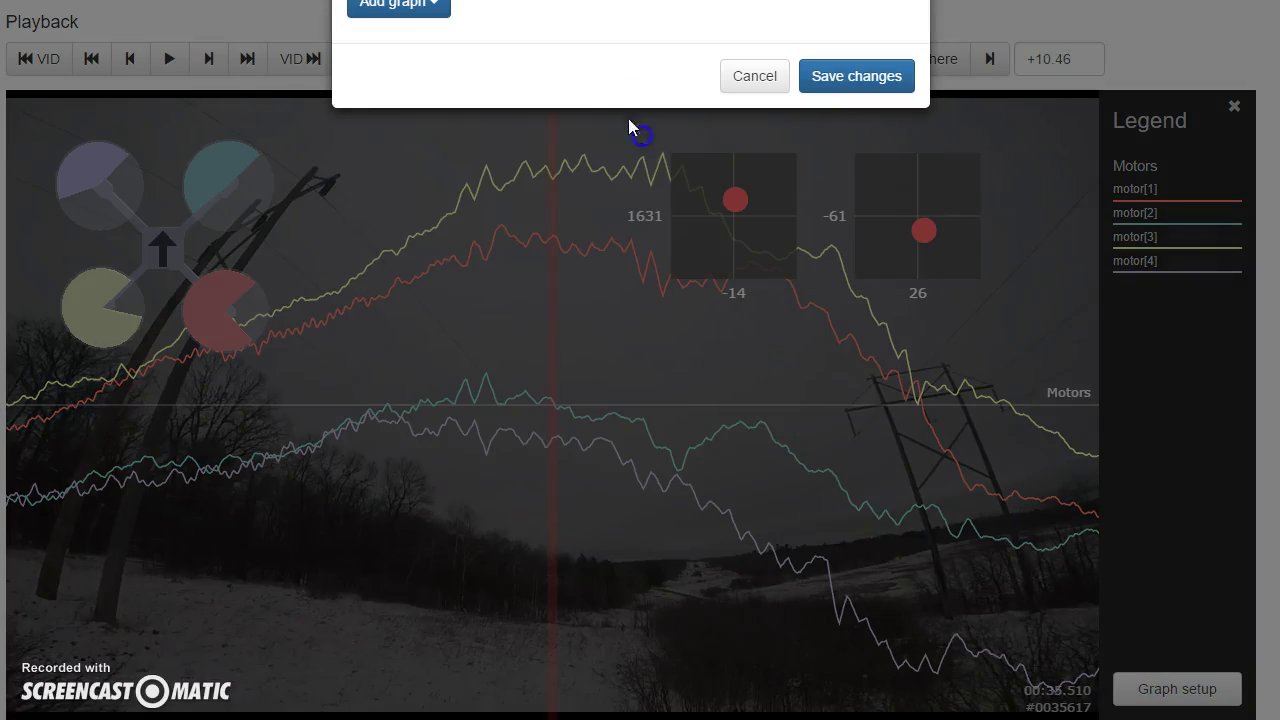
{"action": "left_click", "coordinate": [394, 10]}
{"action": "left_click", "coordinate": [391, 160]}
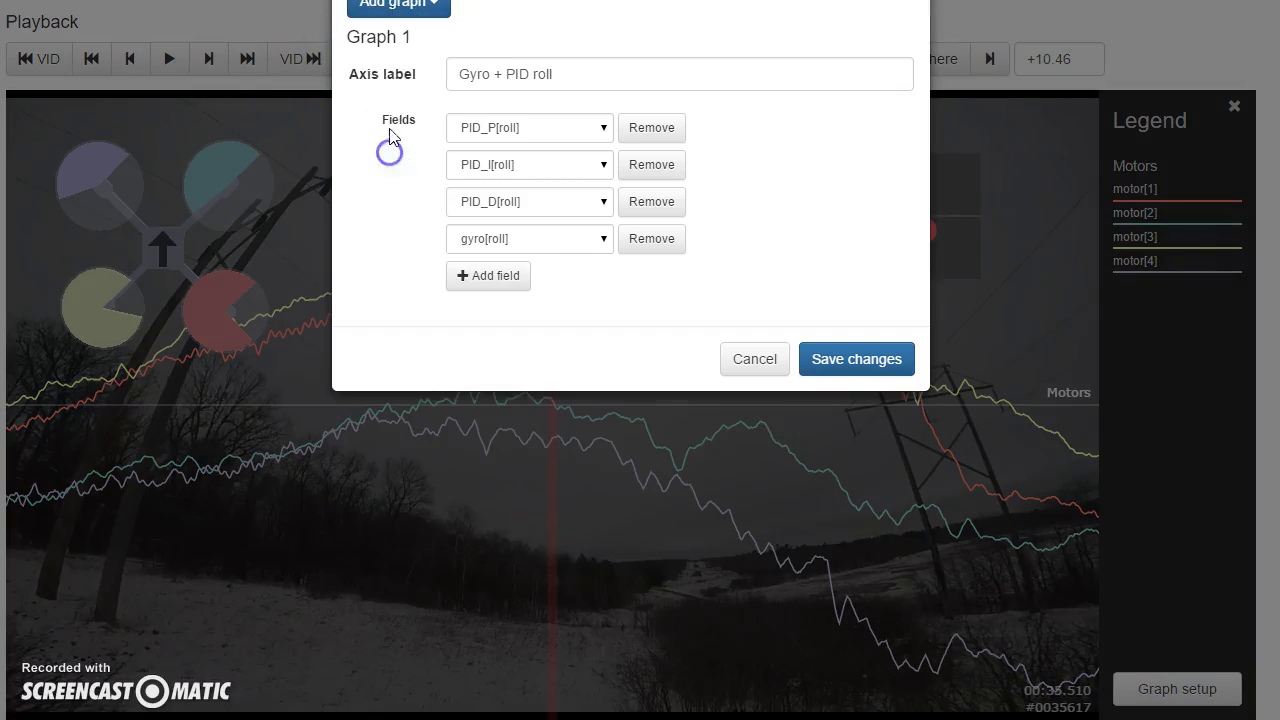
{"action": "left_click", "coordinate": [399, 8]}
{"action": "left_click", "coordinate": [414, 190]}
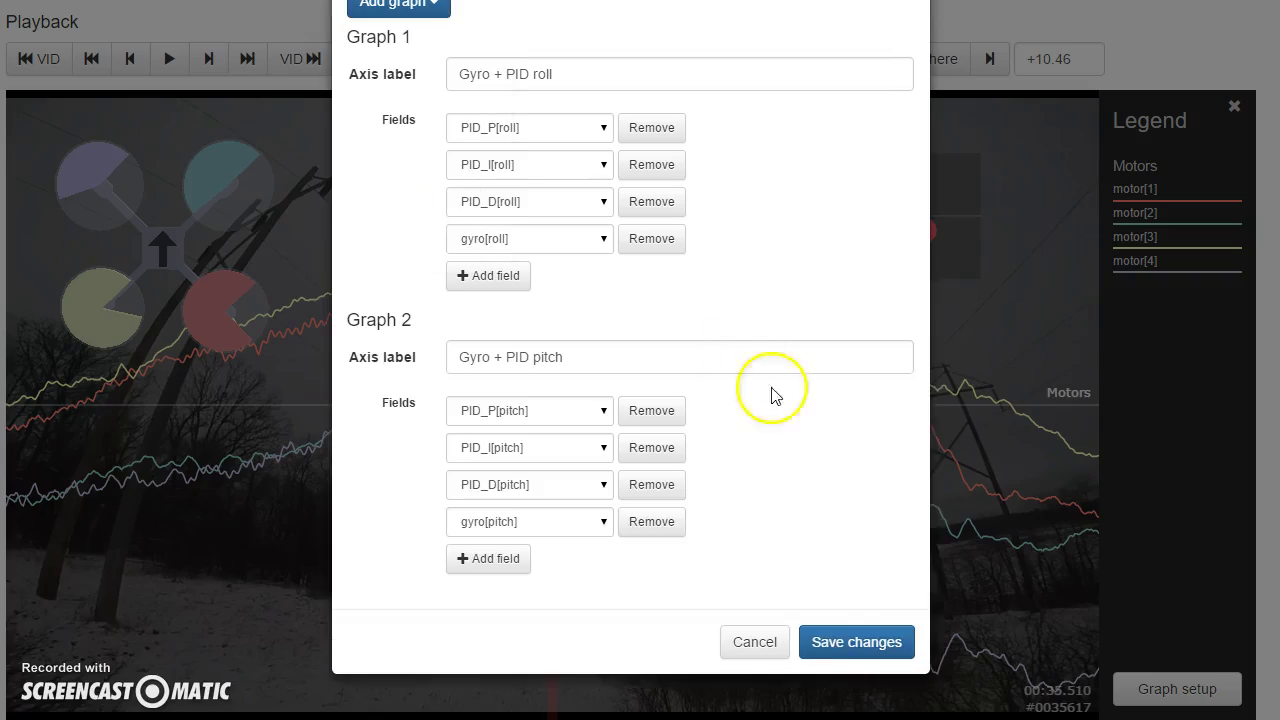
{"action": "left_click", "coordinate": [826, 640]}
Examine the roll and pitch gyro and PID traces, scrubbing the log between about 34.5 and 37.9 seconds
{"action": "left_click_drag", "start_coordinate": [585, 563], "coordinate": [623, 560]}
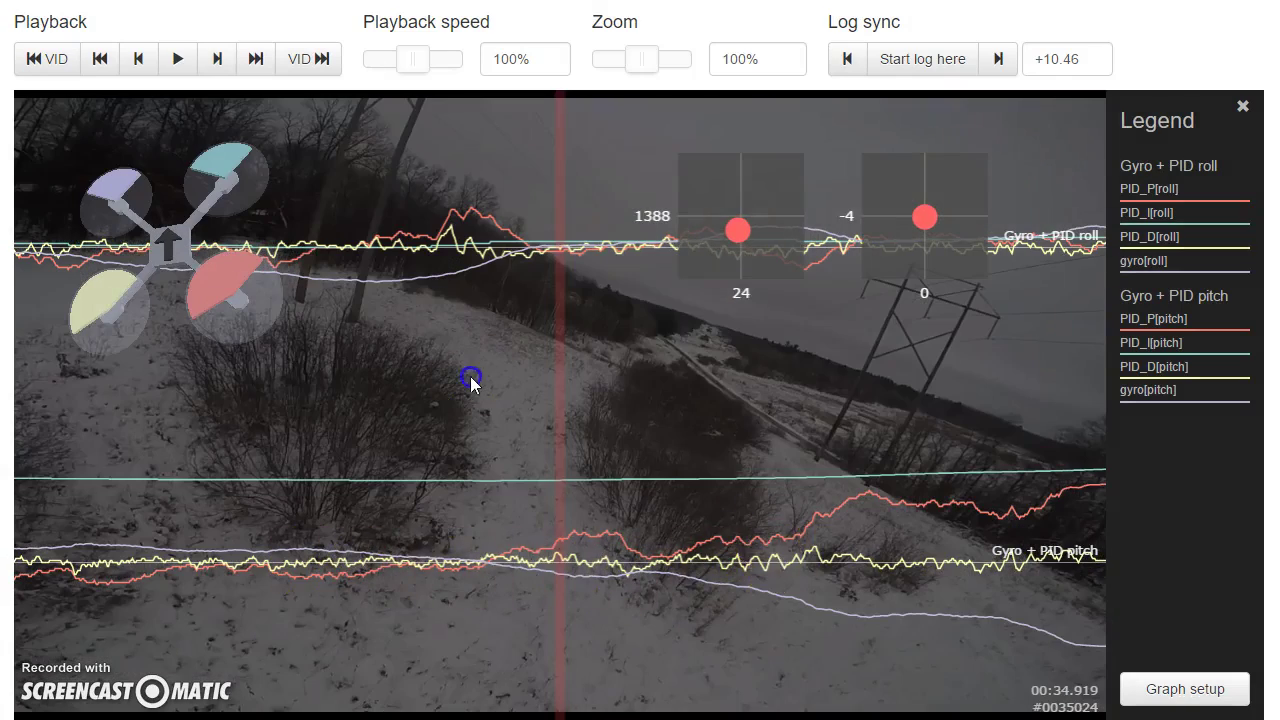
{"action": "left_click_drag", "start_coordinate": [471, 371], "coordinate": [568, 311]}
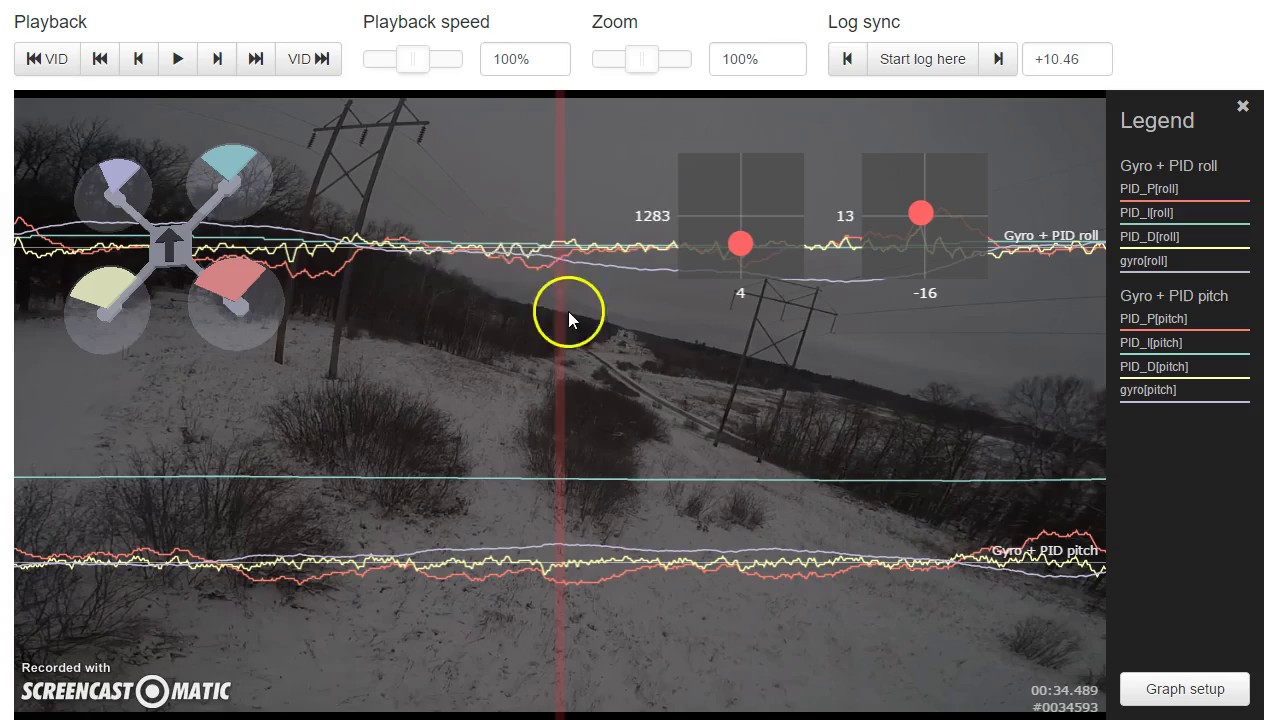
{"action": "left_click_drag", "start_coordinate": [890, 340], "coordinate": [68, 354]}
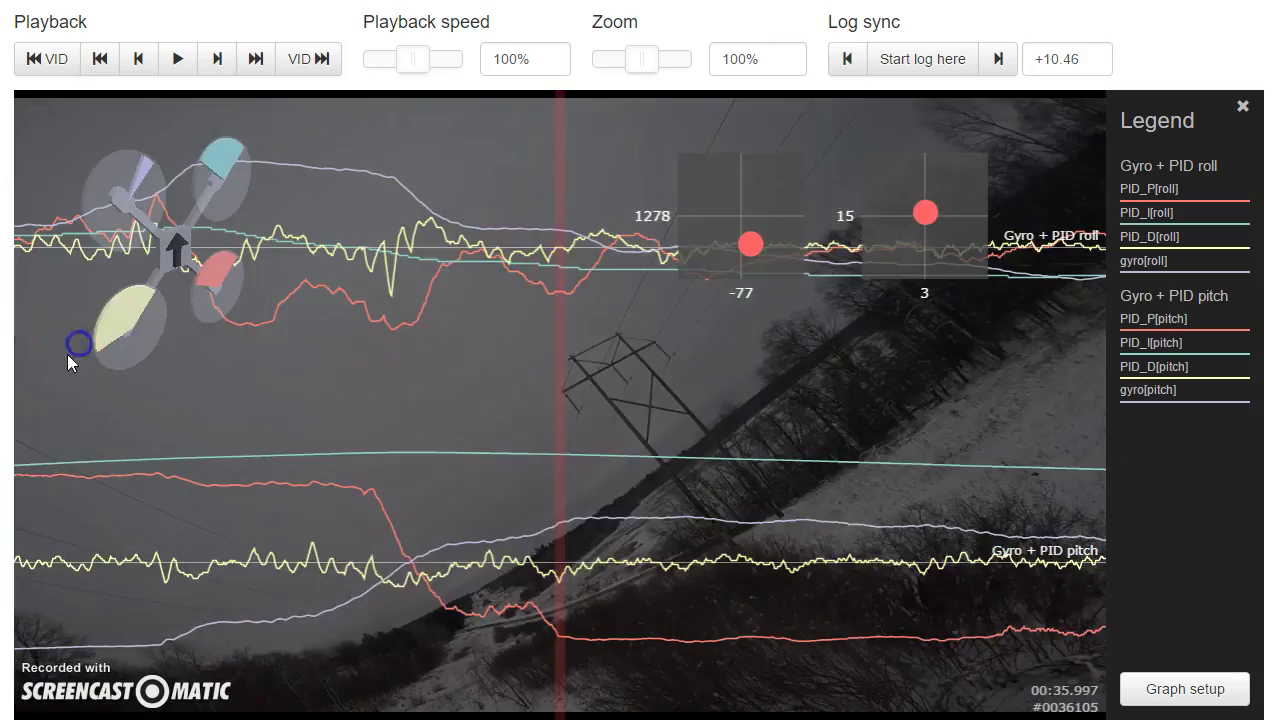
{"action": "left_click_drag", "start_coordinate": [508, 362], "coordinate": [305, 374]}
{"action": "left_click_drag", "start_coordinate": [545, 388], "coordinate": [467, 360]}
{"action": "left_click_drag", "start_coordinate": [937, 392], "coordinate": [720, 359]}
{"action": "left_click_drag", "start_coordinate": [503, 408], "coordinate": [723, 426]}
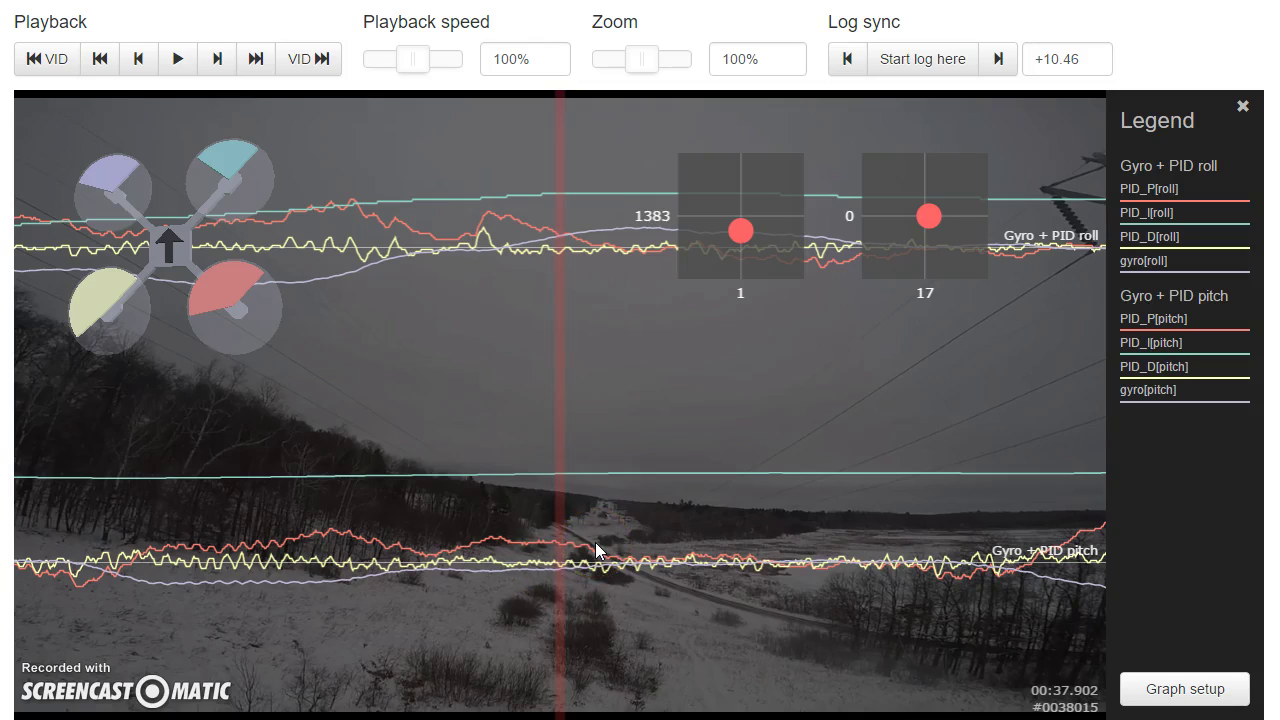
Switch to the Betaflight dump in Notepad++ and read the settings towards its end
{"action": "left_click", "coordinate": [508, 677]}
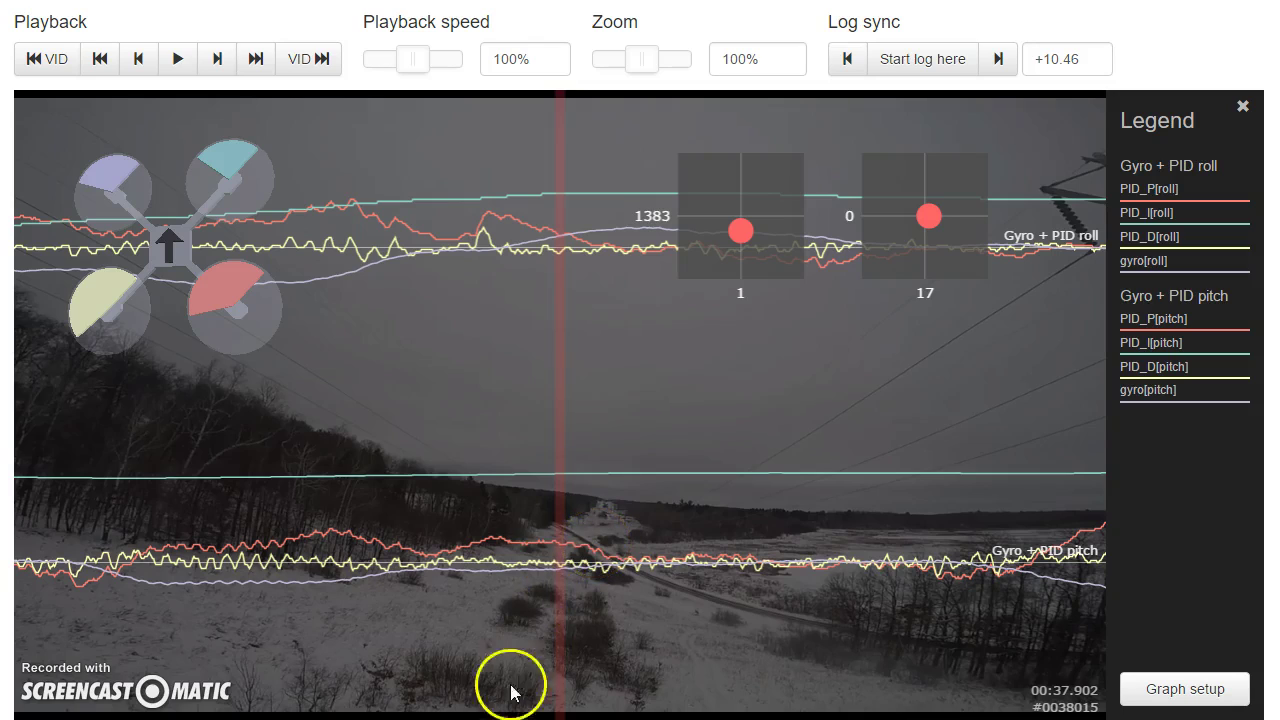
{"action": "key", "text": "alt+Tab"}
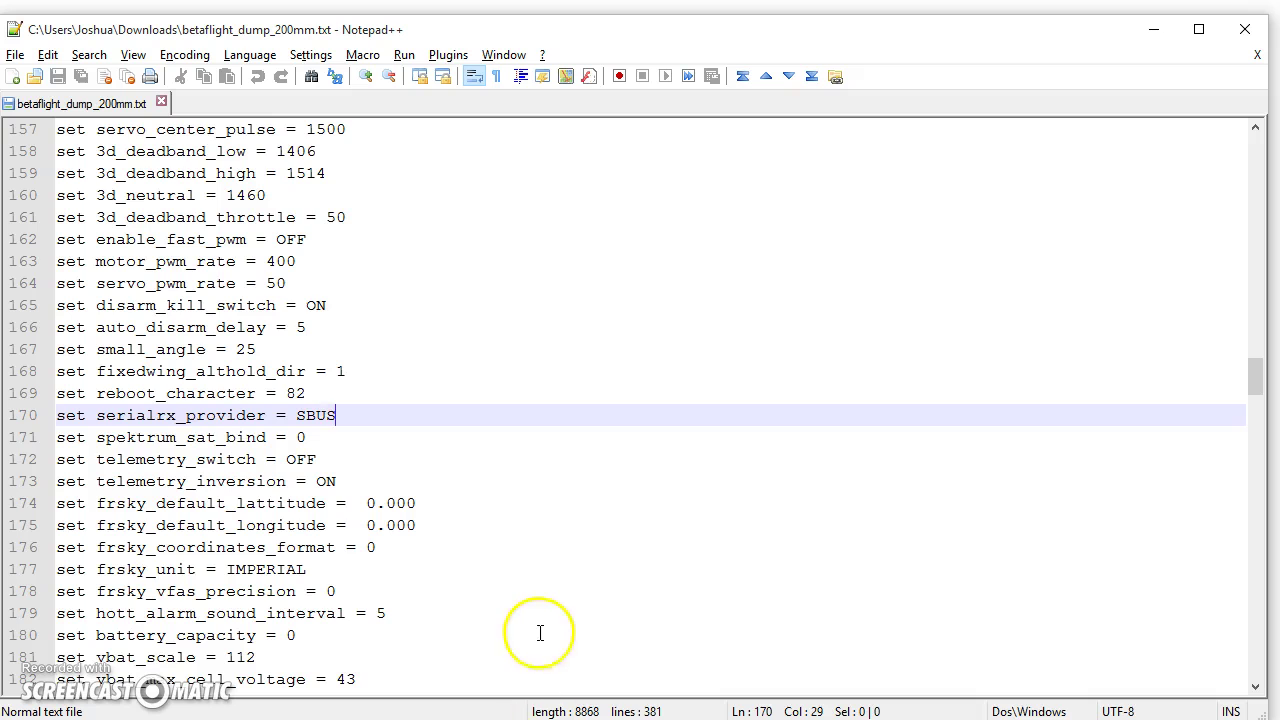
{"action": "scroll", "coordinate": [543, 560], "scroll_direction": "down", "scroll_amount": 2}
{"action": "left_click", "coordinate": [543, 514]}
{"action": "key", "text": "ctrl+End"}
{"action": "scroll", "coordinate": [542, 514], "scroll_direction": "up", "scroll_amount": 8}
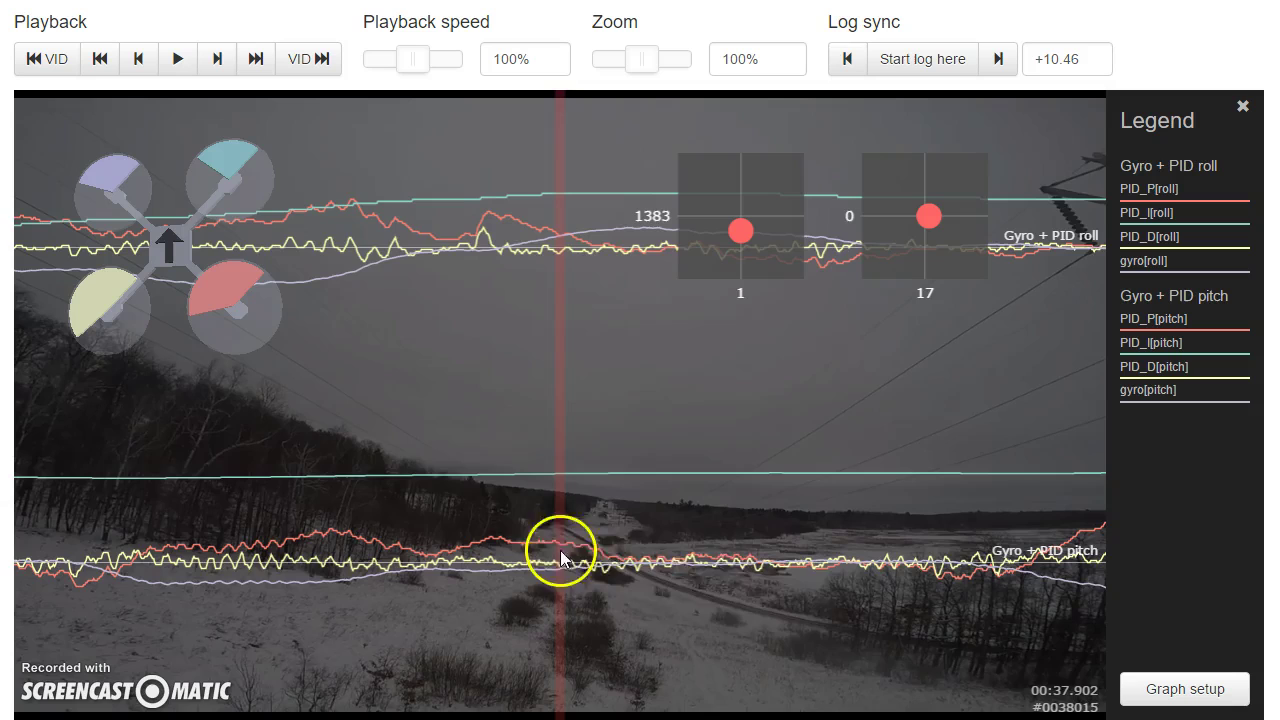
In the log viewer, examine the pitch P and D traces for oscillations, scrubbing onward from 37.9 seconds past 40.1 seconds
{"action": "left_click_drag", "start_coordinate": [800, 600], "coordinate": [268, 577]}
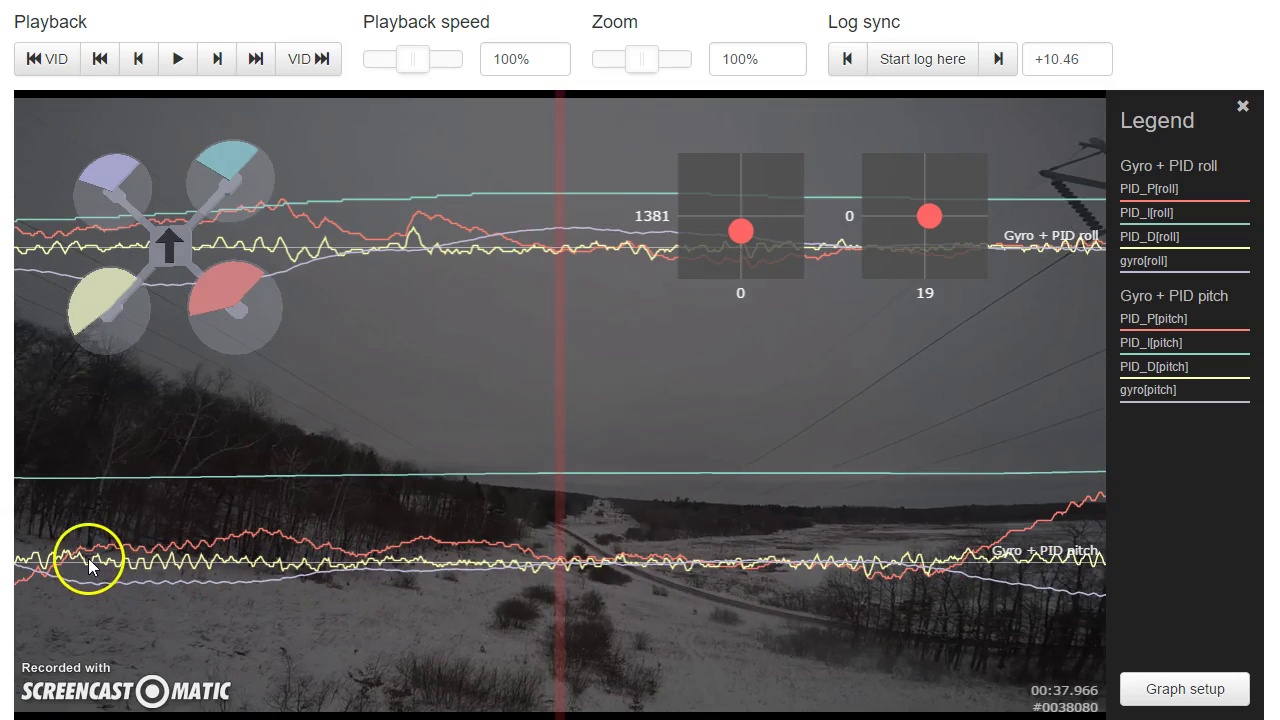
{"action": "left_click_drag", "start_coordinate": [810, 623], "coordinate": [751, 614]}
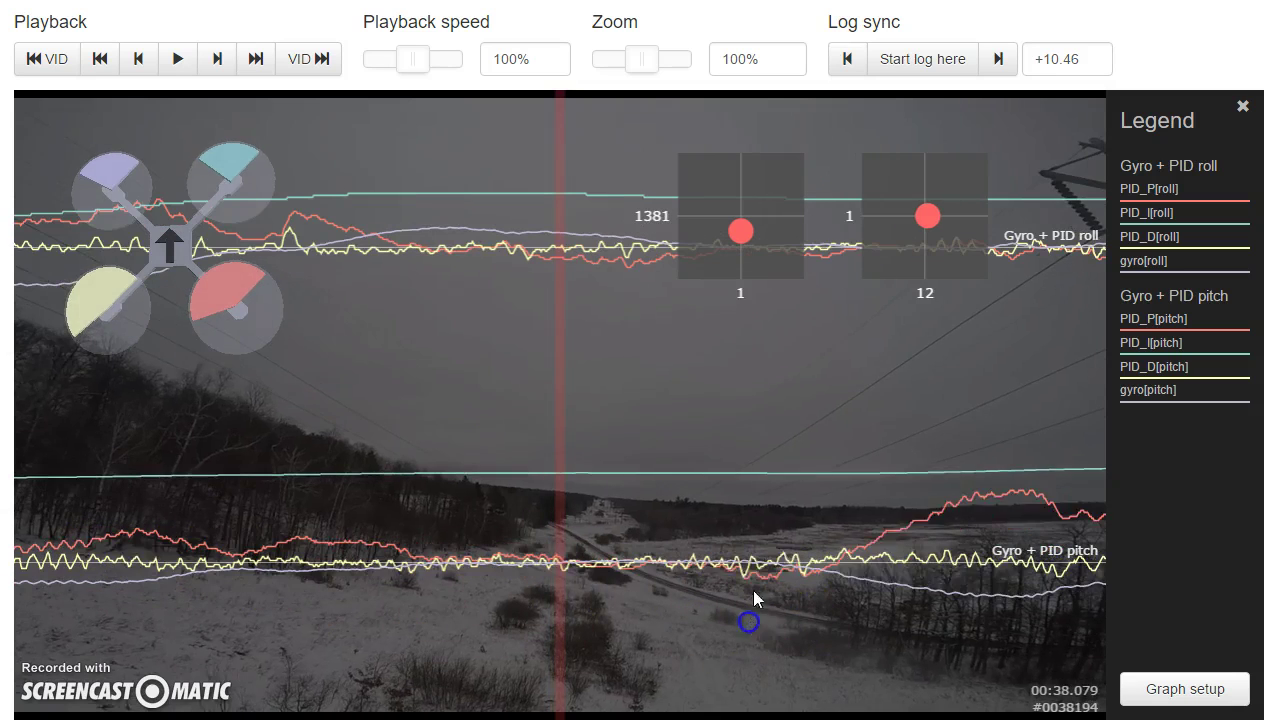
{"action": "left_click_drag", "start_coordinate": [891, 571], "coordinate": [557, 568]}
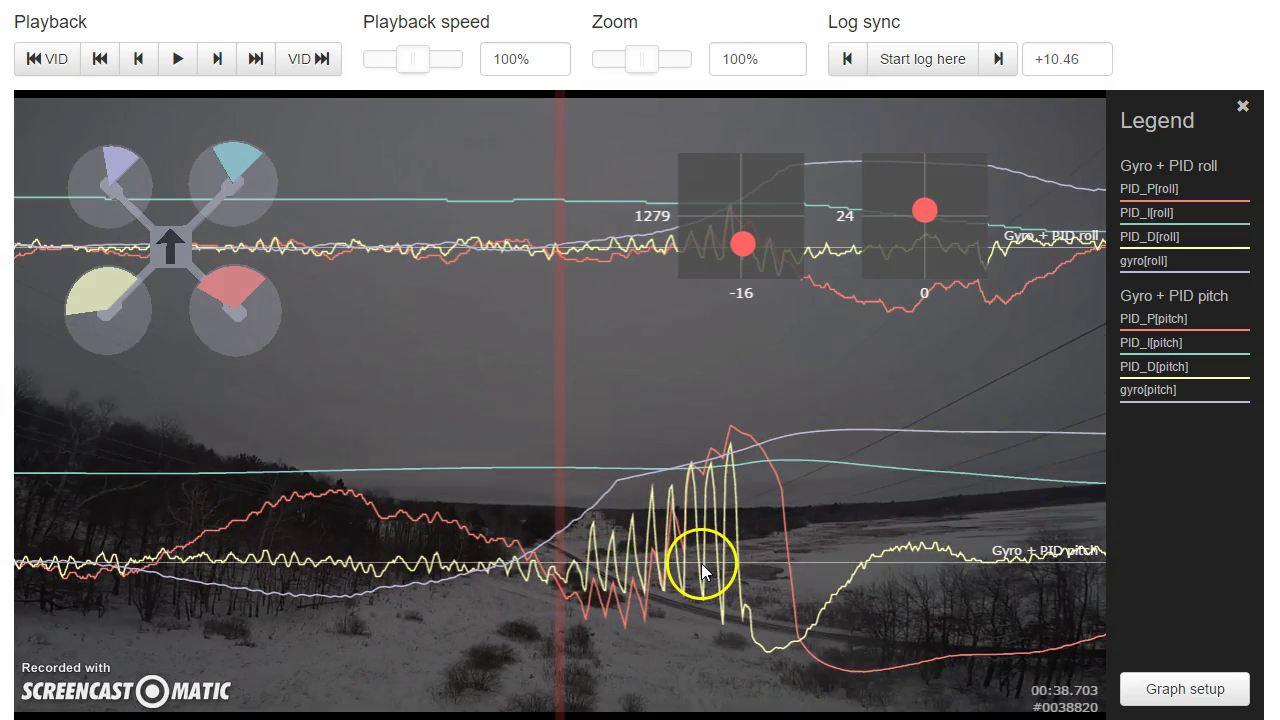
{"action": "left_click_drag", "start_coordinate": [643, 546], "coordinate": [324, 498]}
{"action": "left_click_drag", "start_coordinate": [955, 483], "coordinate": [689, 500]}
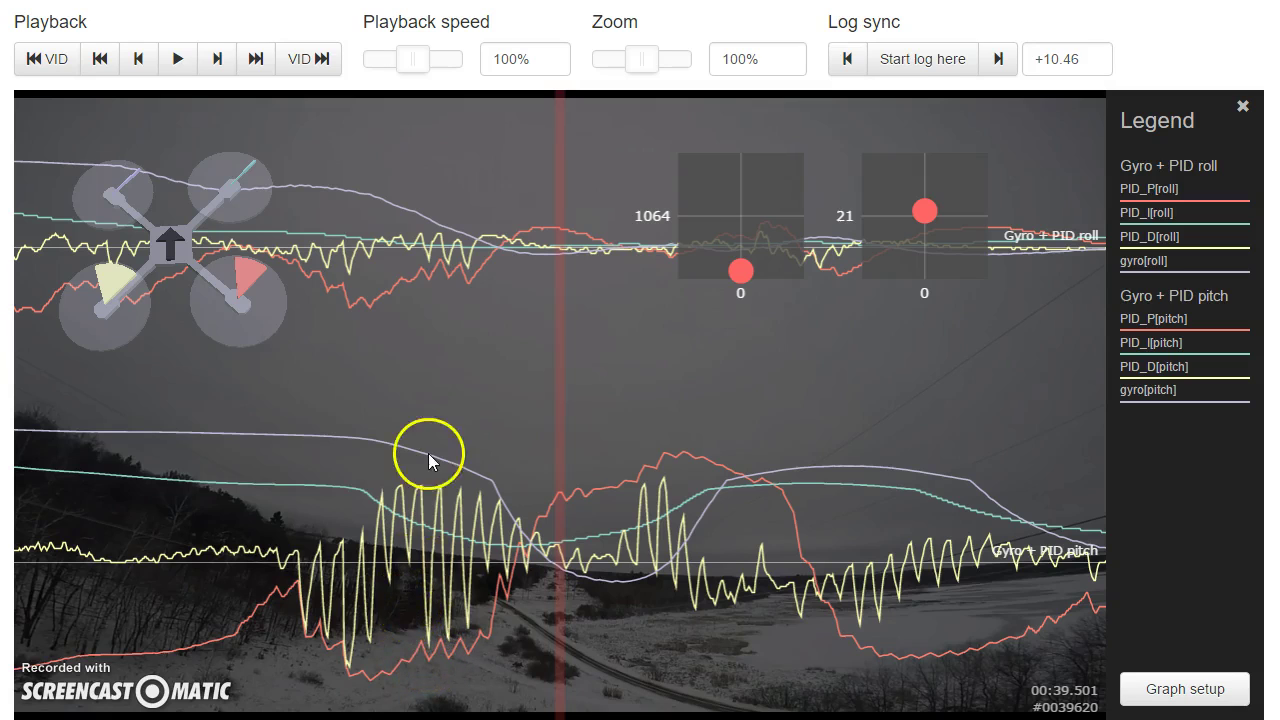
{"action": "left_click_drag", "start_coordinate": [880, 677], "coordinate": [575, 580]}
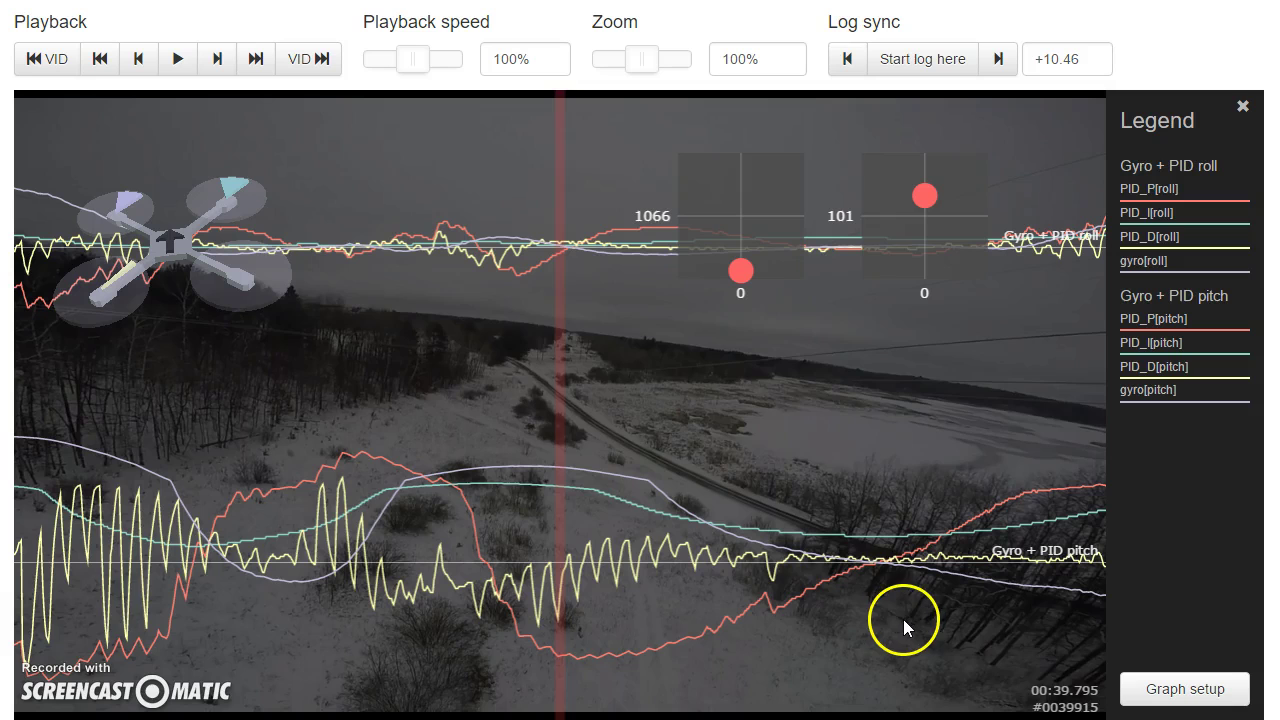
{"action": "left_click_drag", "start_coordinate": [895, 618], "coordinate": [548, 592]}
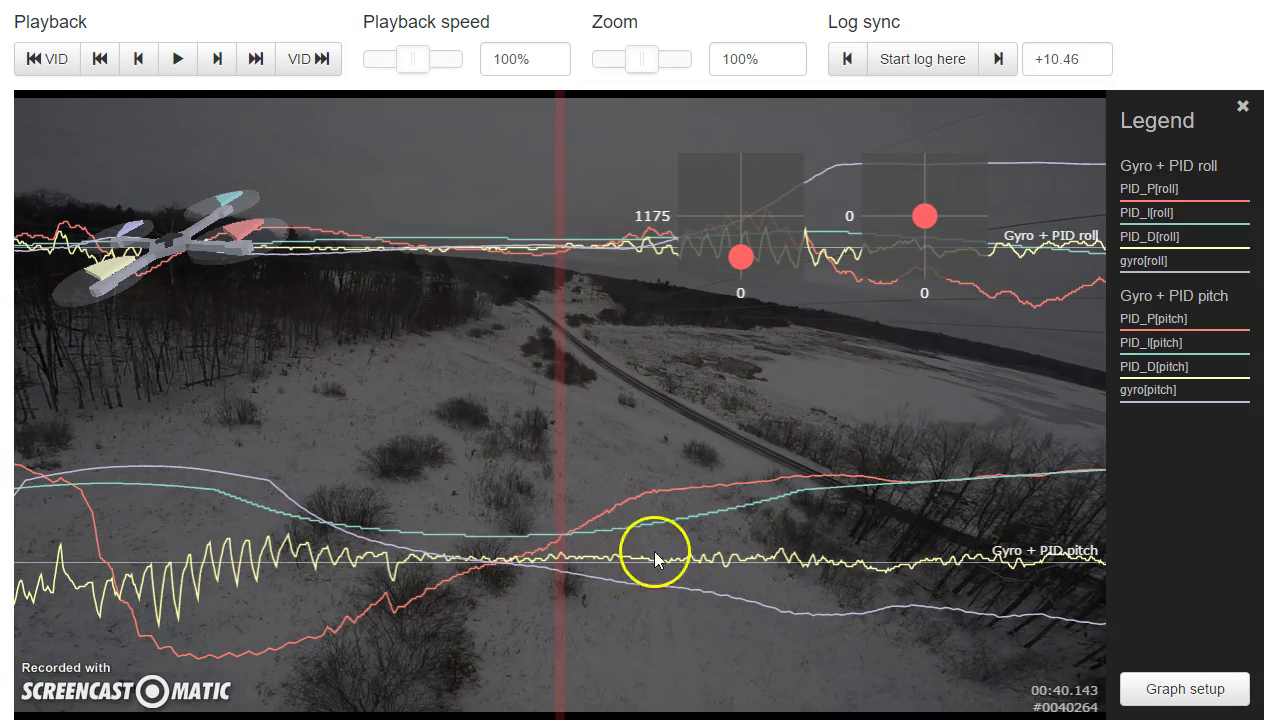
{"action": "left_click_drag", "start_coordinate": [845, 555], "coordinate": [515, 570]}
Compare the roll and pitch gyro and PID traces, scrubbing the log through about 42 to 45 seconds
{"action": "left_click", "coordinate": [485, 234]}
{"action": "left_click_drag", "start_coordinate": [811, 363], "coordinate": [143, 380]}
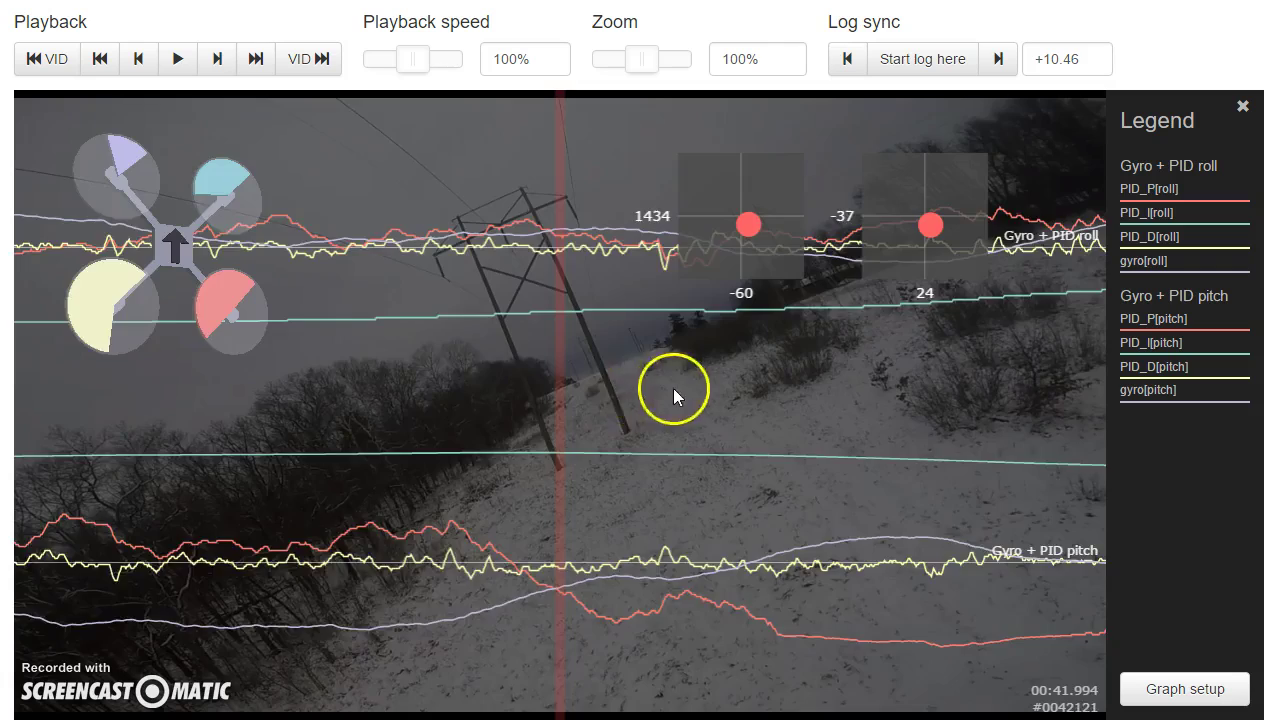
{"action": "left_click_drag", "start_coordinate": [671, 391], "coordinate": [380, 394]}
{"action": "left_click_drag", "start_coordinate": [615, 400], "coordinate": [616, 394]}
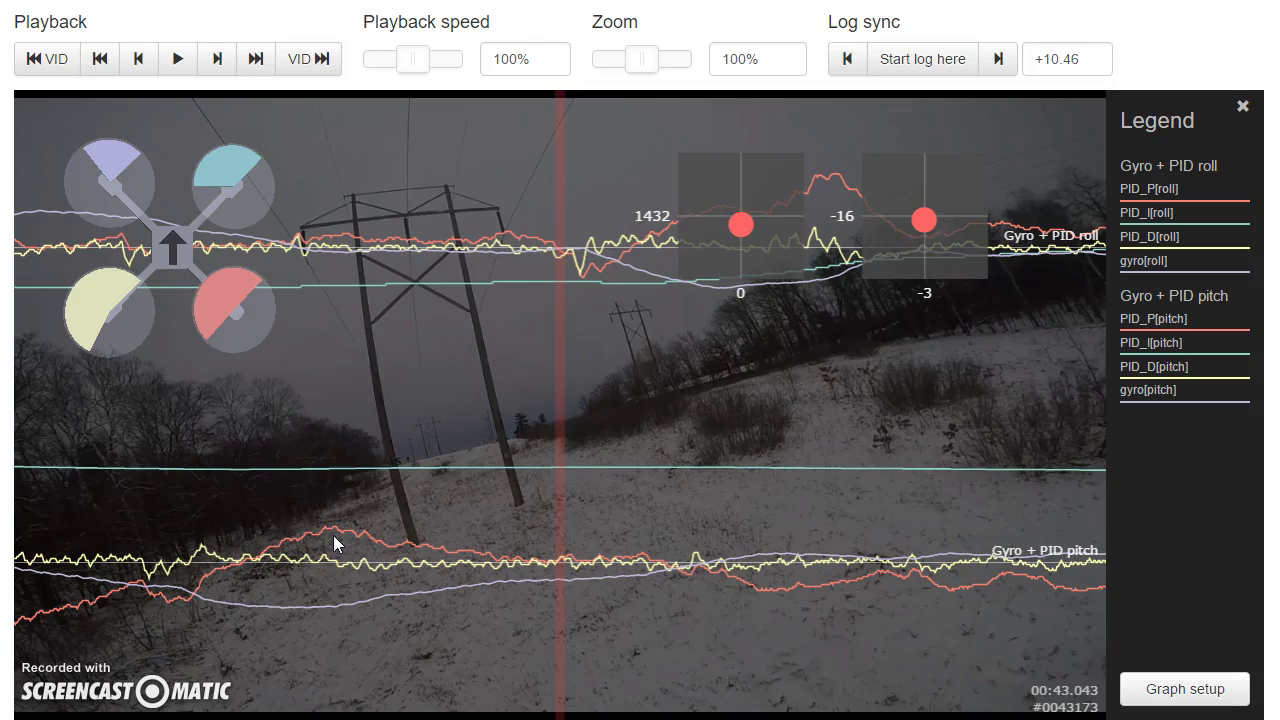
{"action": "left_click", "coordinate": [640, 337]}
{"action": "left_click", "coordinate": [318, 585]}
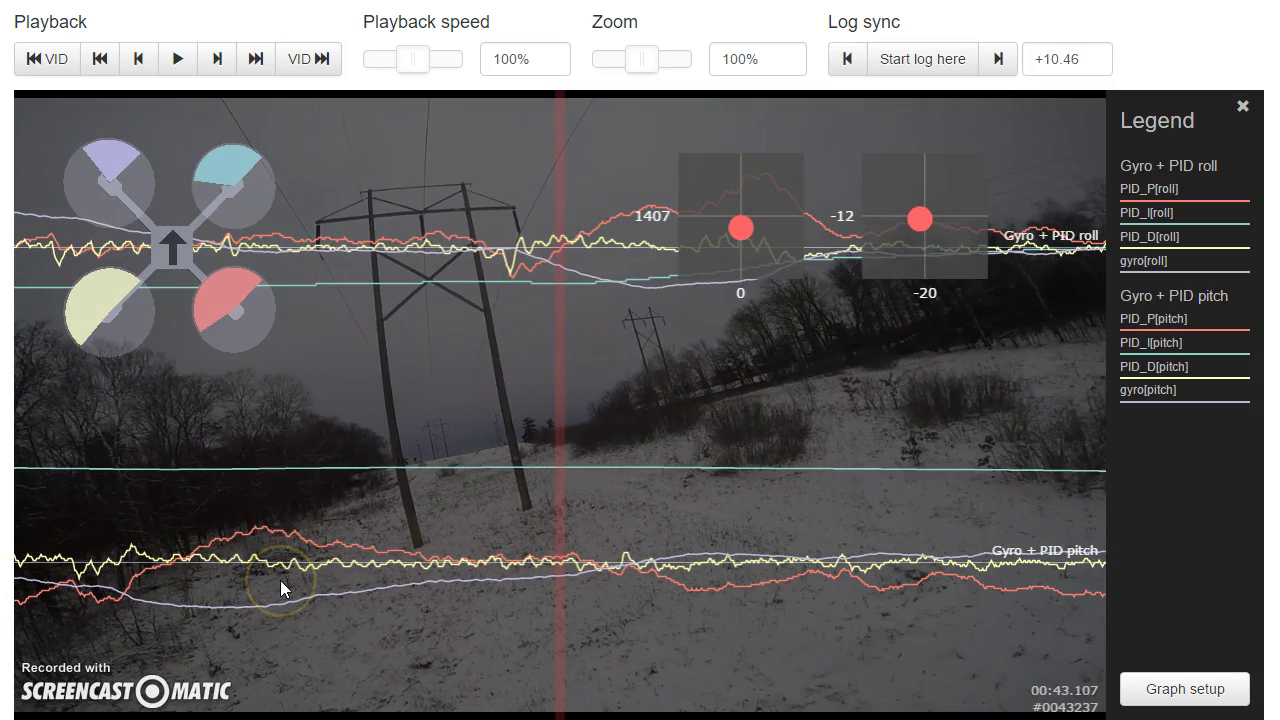
{"action": "left_click_drag", "start_coordinate": [781, 583], "coordinate": [110, 582]}
{"action": "left_click_drag", "start_coordinate": [517, 593], "coordinate": [200, 597]}
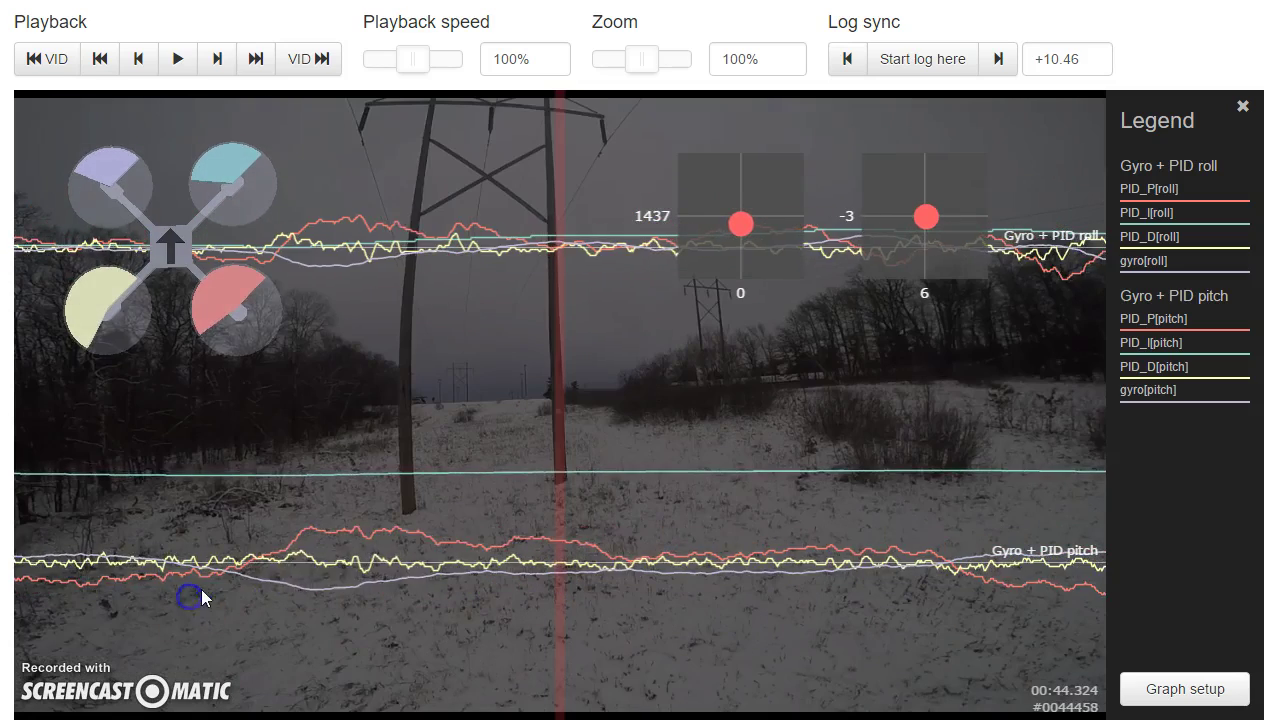
{"action": "left_click_drag", "start_coordinate": [443, 591], "coordinate": [293, 573]}
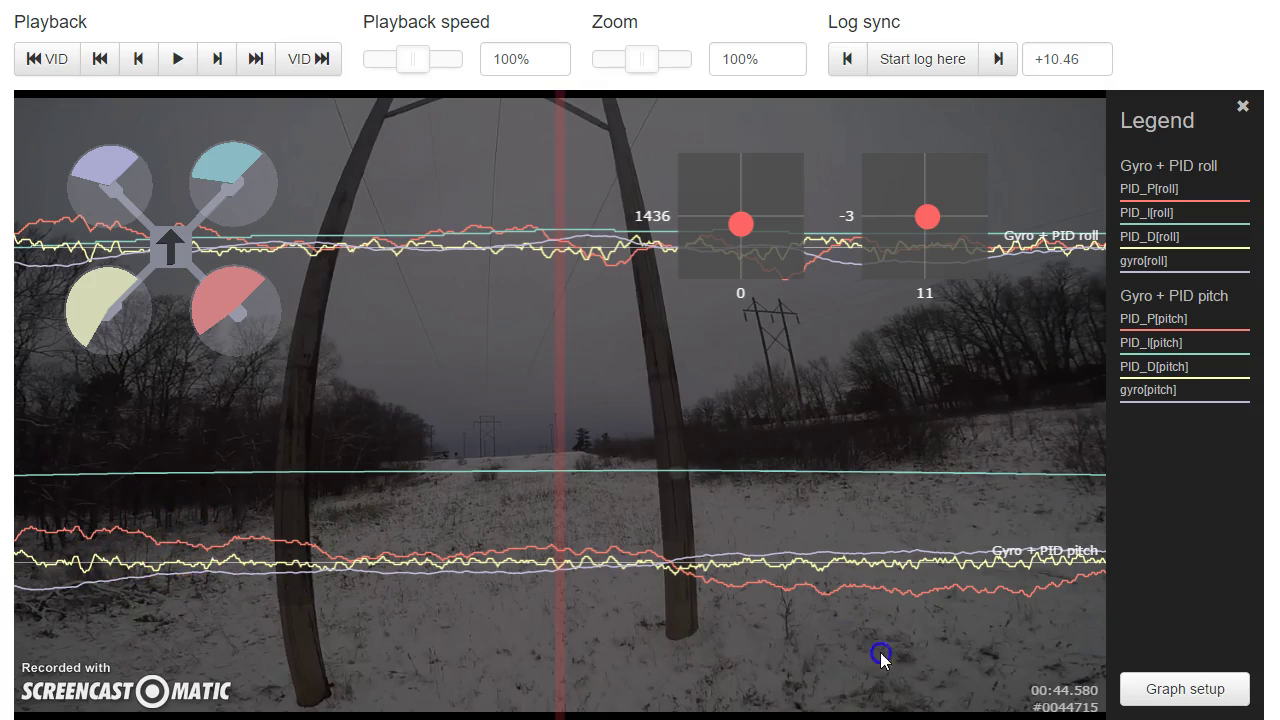
{"action": "left_click_drag", "start_coordinate": [883, 654], "coordinate": [350, 710]}
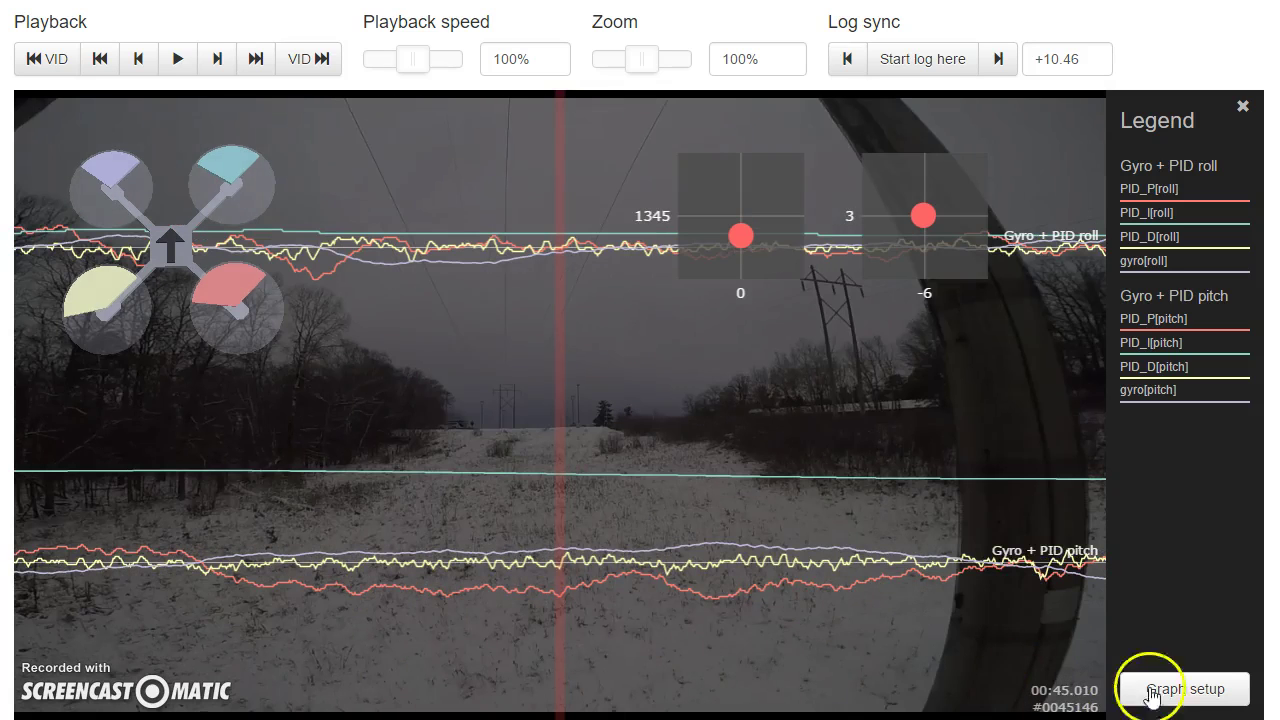
Replace the roll and pitch graphs with the Gyro + PID yaw graph and save the graph setup
{"action": "left_click", "coordinate": [1182, 690]}
{"action": "left_click", "coordinate": [648, 131]}
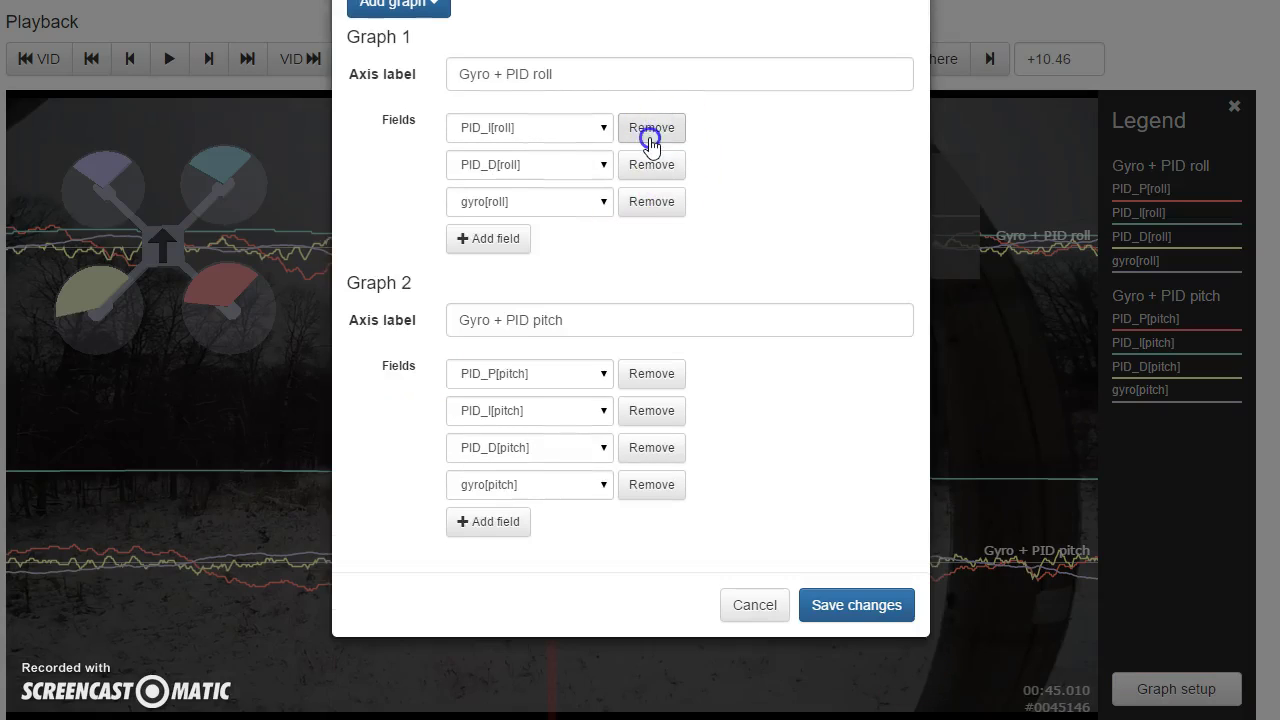
{"action": "left_click", "coordinate": [648, 131]}
{"action": "left_click", "coordinate": [648, 131]}
{"action": "left_click", "coordinate": [648, 131]}
{"action": "left_click", "coordinate": [648, 131]}
{"action": "left_click", "coordinate": [648, 131]}
{"action": "left_click", "coordinate": [648, 131]}
{"action": "left_click", "coordinate": [648, 131]}
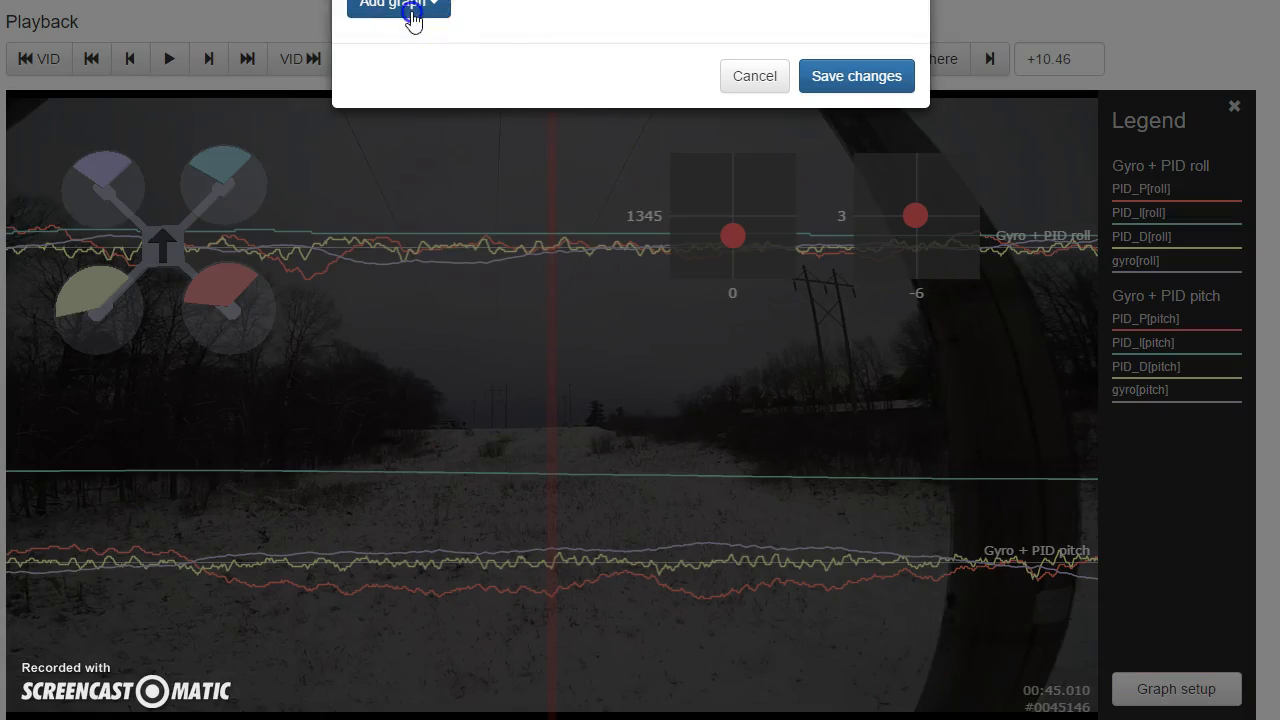
{"action": "left_click", "coordinate": [410, 8]}
{"action": "left_click", "coordinate": [410, 214]}
{"action": "left_click", "coordinate": [860, 364]}
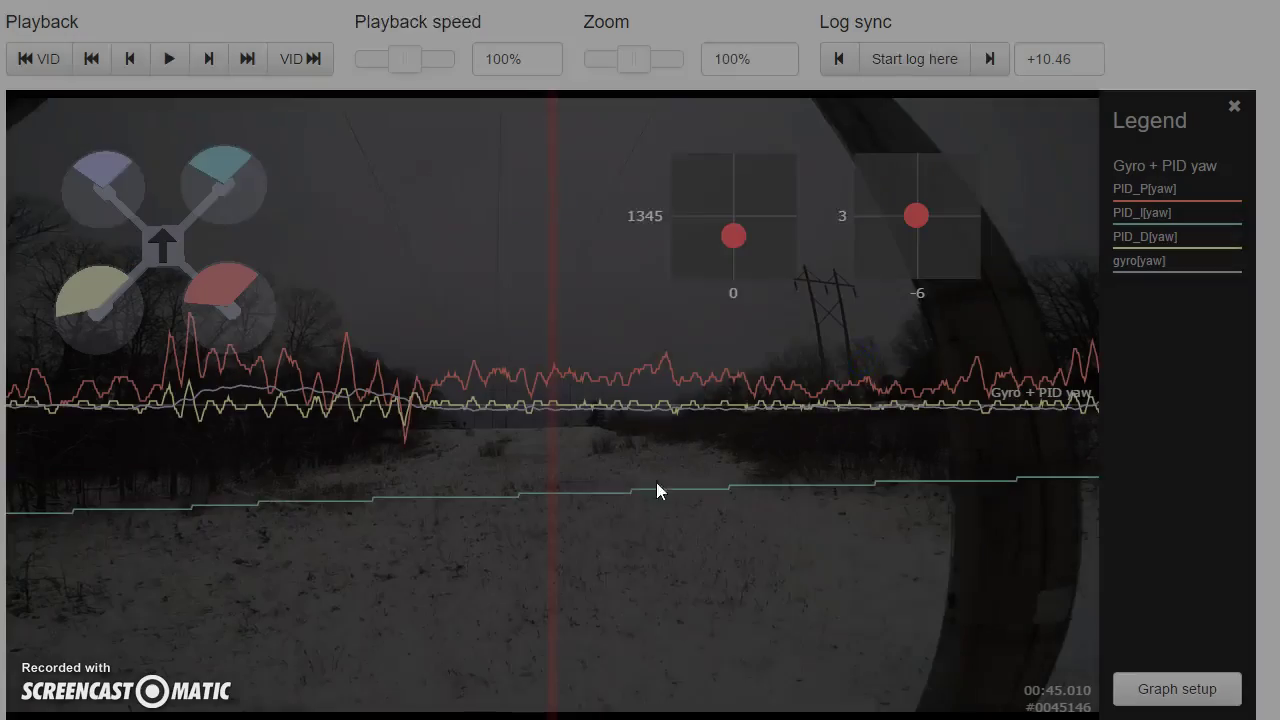
Examine the yaw PID and gyro traces, scrubbing back to about 42.5 seconds and forward to about 43.5 seconds
{"action": "left_click_drag", "start_coordinate": [751, 567], "coordinate": [1166, 526]}
{"action": "left_click_drag", "start_coordinate": [1006, 571], "coordinate": [710, 596]}
{"action": "left_click_drag", "start_coordinate": [905, 577], "coordinate": [846, 545]}
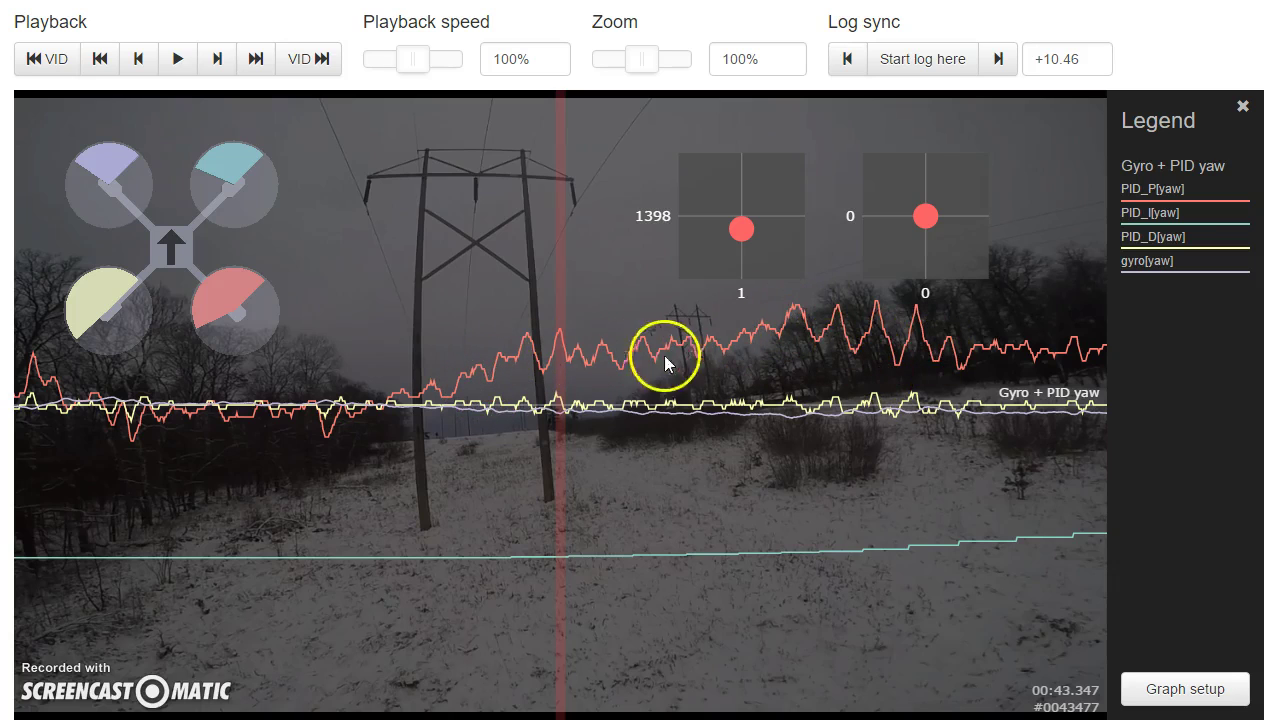
{"action": "left_click_drag", "start_coordinate": [359, 381], "coordinate": [820, 380]}
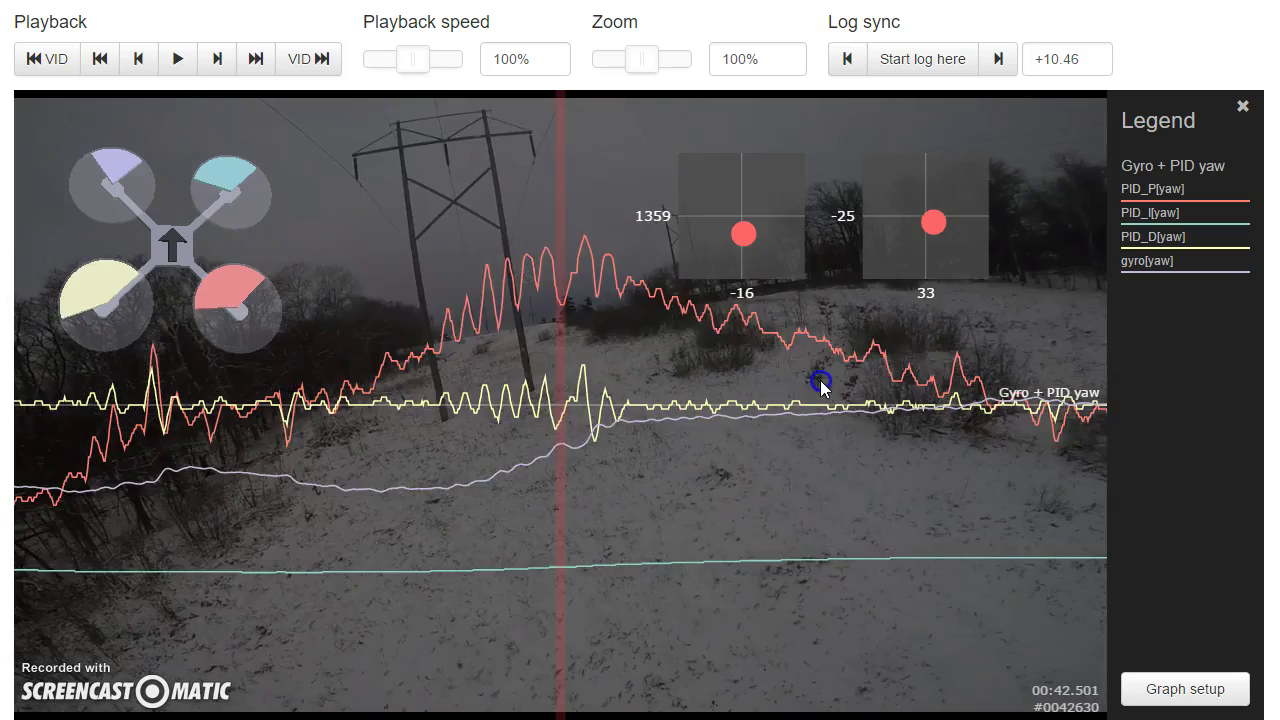
{"action": "left_click_drag", "start_coordinate": [373, 280], "coordinate": [425, 350]}
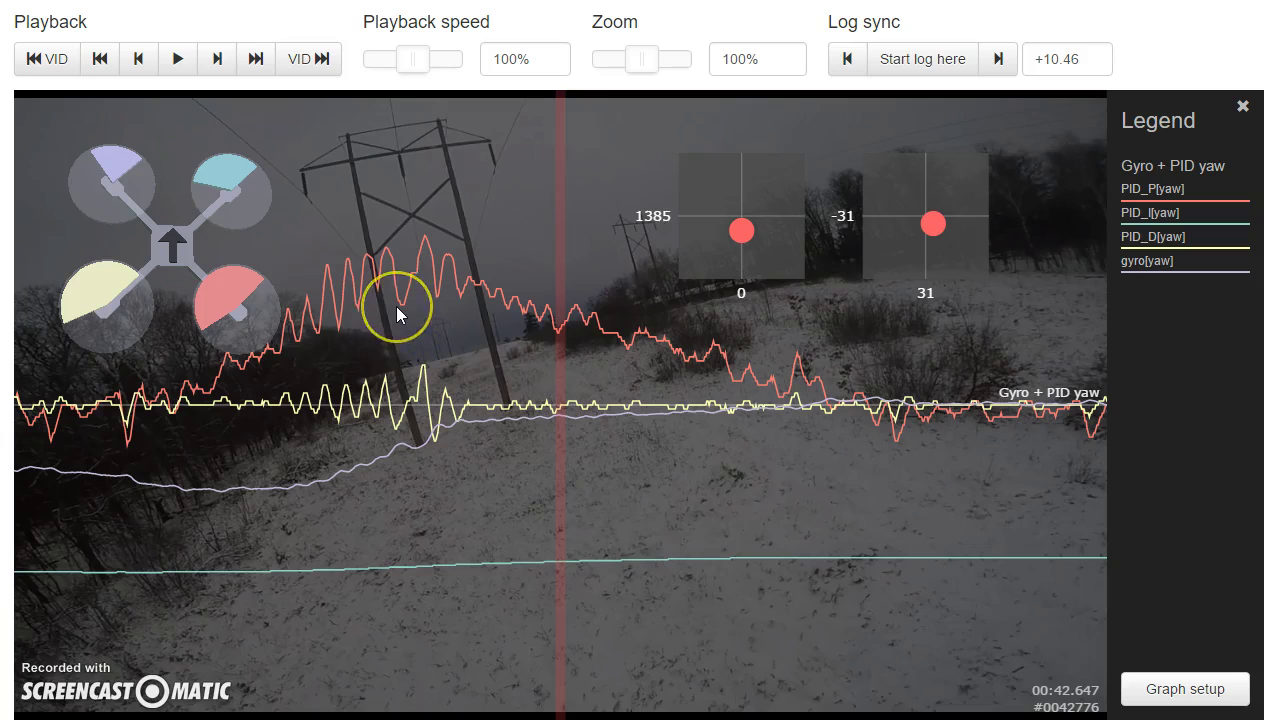
{"action": "left_click_drag", "start_coordinate": [543, 391], "coordinate": [180, 466]}
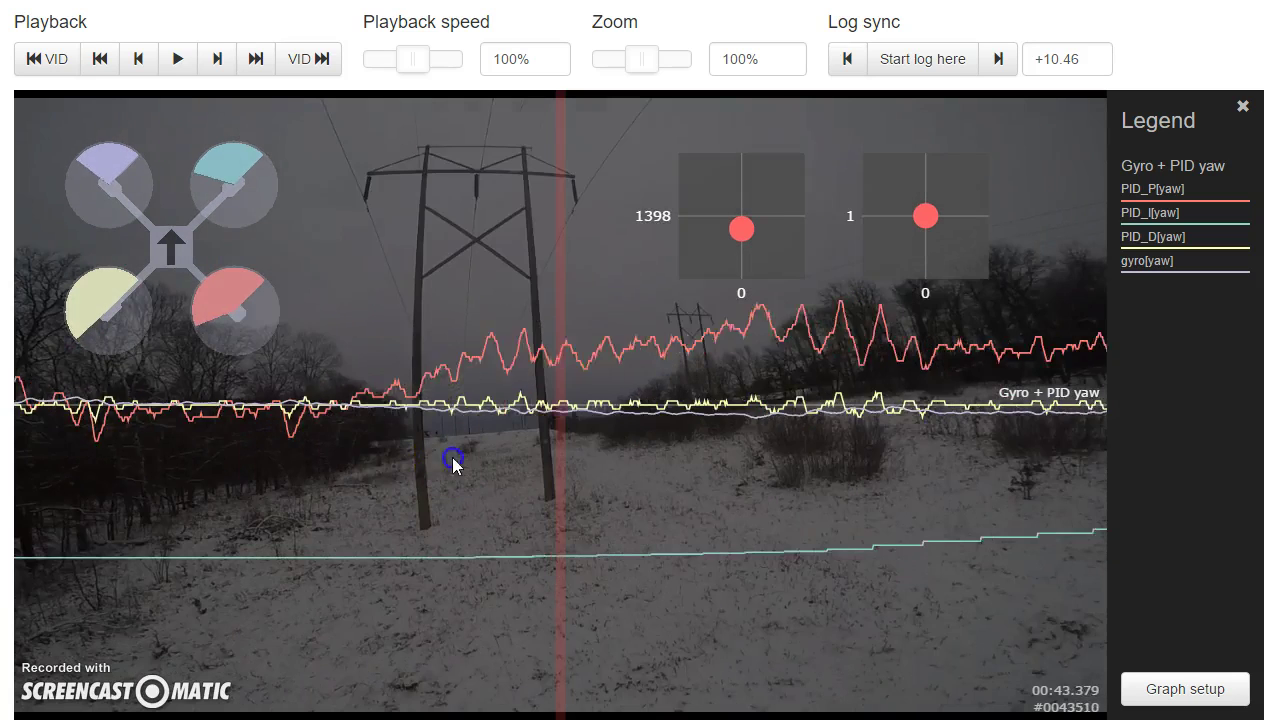
{"action": "left_click_drag", "start_coordinate": [457, 457], "coordinate": [398, 392]}
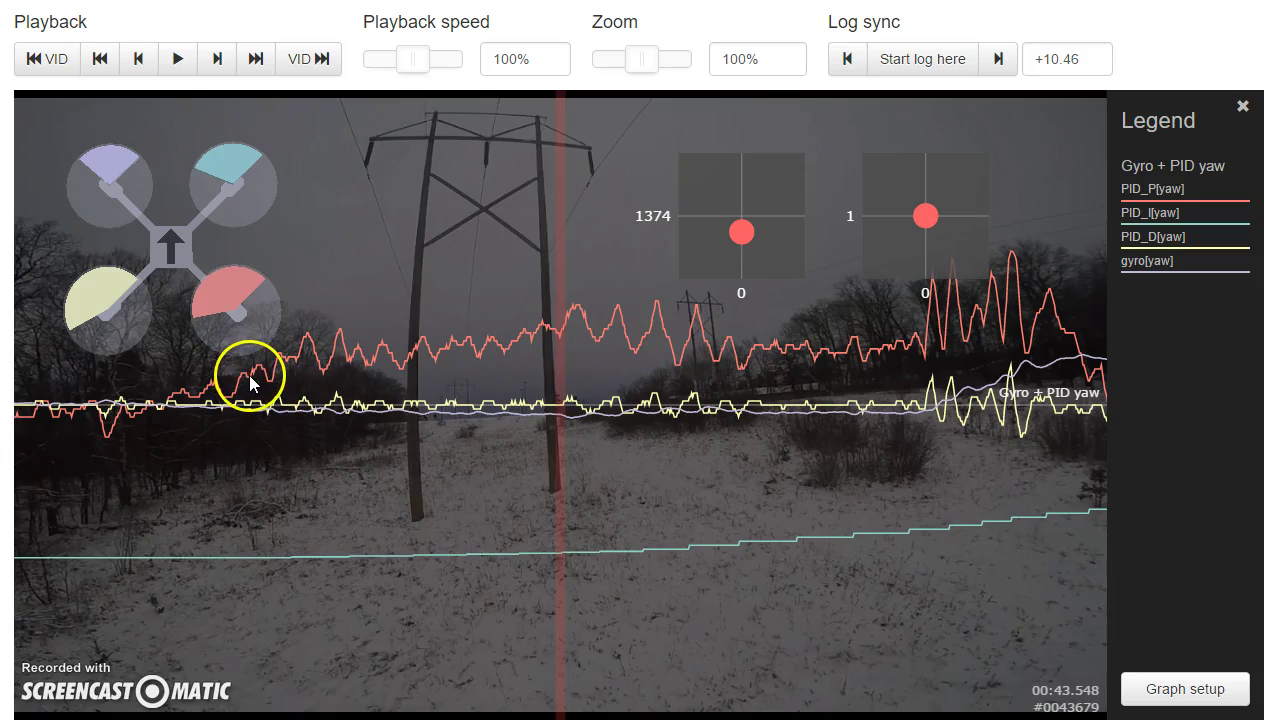
Check the yaw P, I and D traces for oscillations further along the log, scrubbing from about 43.5 to 50.5 seconds
{"action": "left_click", "coordinate": [646, 456]}
{"action": "left_click_drag", "start_coordinate": [646, 456], "coordinate": [0, 400]}
{"action": "left_click_drag", "start_coordinate": [863, 535], "coordinate": [323, 509]}
{"action": "left_click_drag", "start_coordinate": [768, 440], "coordinate": [723, 400]}
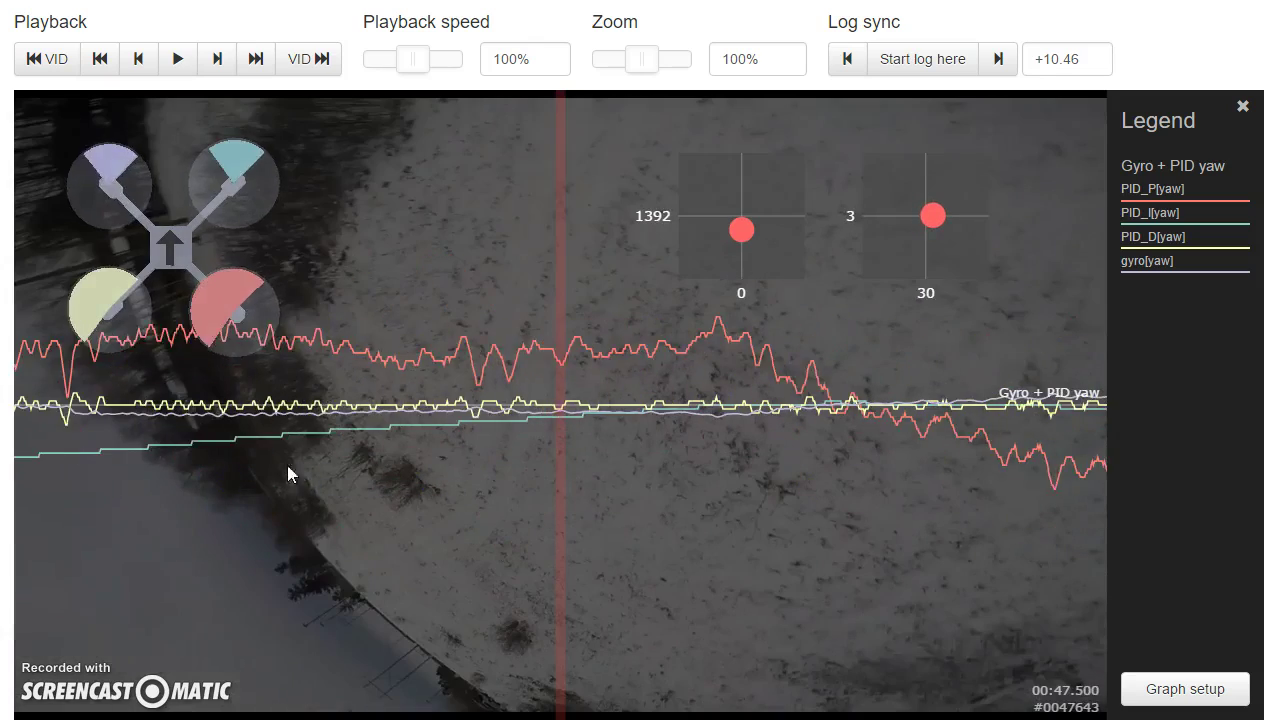
{"action": "left_click", "coordinate": [507, 476]}
{"action": "left_click_drag", "start_coordinate": [660, 508], "coordinate": [751, 560]}
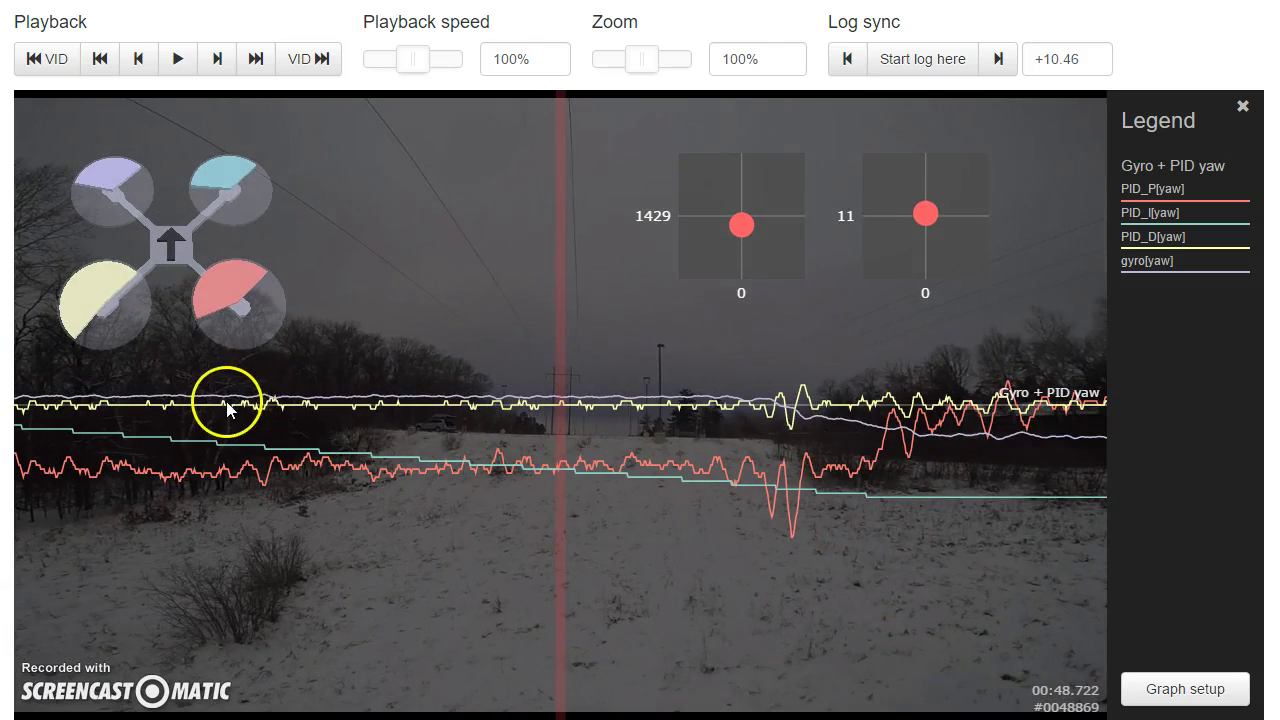
{"action": "left_click_drag", "start_coordinate": [943, 453], "coordinate": [284, 350]}
{"action": "left_click_drag", "start_coordinate": [574, 361], "coordinate": [356, 367]}
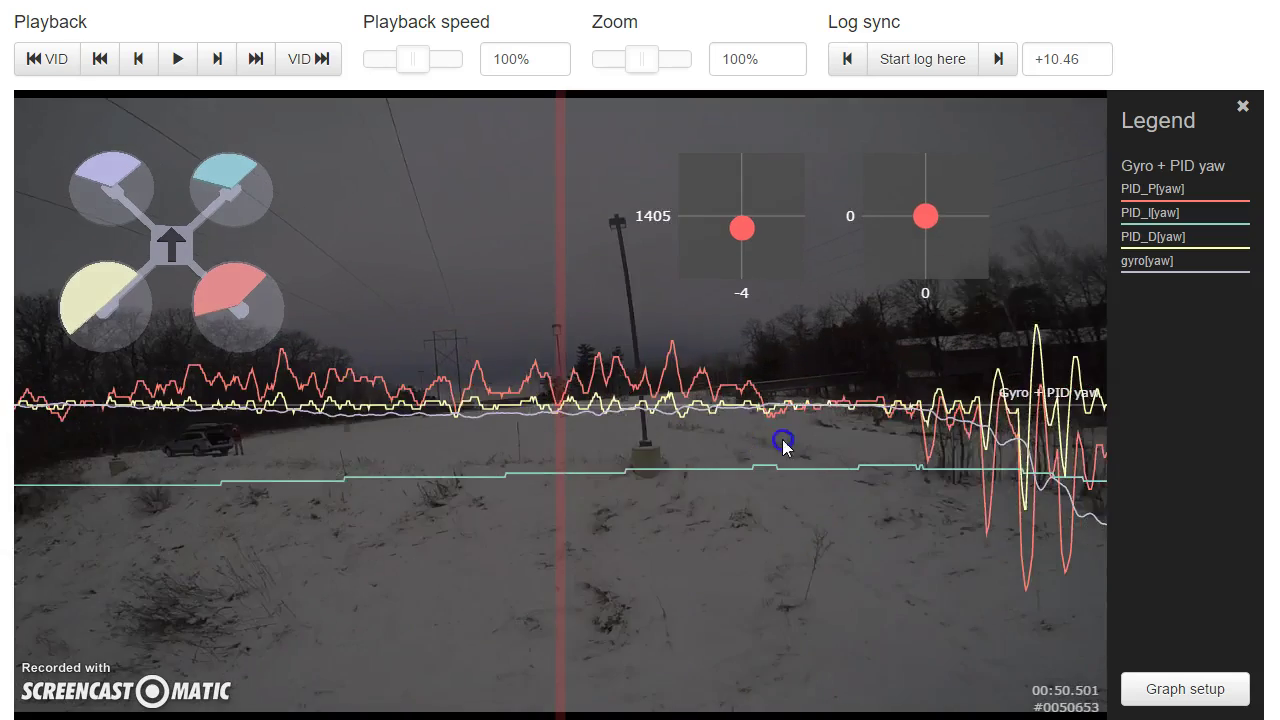
Examine the yaw P and D oscillations against the gyro trace during the yaw movement, playing and scrubbing between about 50.5 and 51.1 seconds
{"action": "left_click_drag", "start_coordinate": [691, 466], "coordinate": [620, 443]}
{"action": "left_click_drag", "start_coordinate": [707, 446], "coordinate": [234, 94]}
{"action": "left_click", "coordinate": [186, 66]}
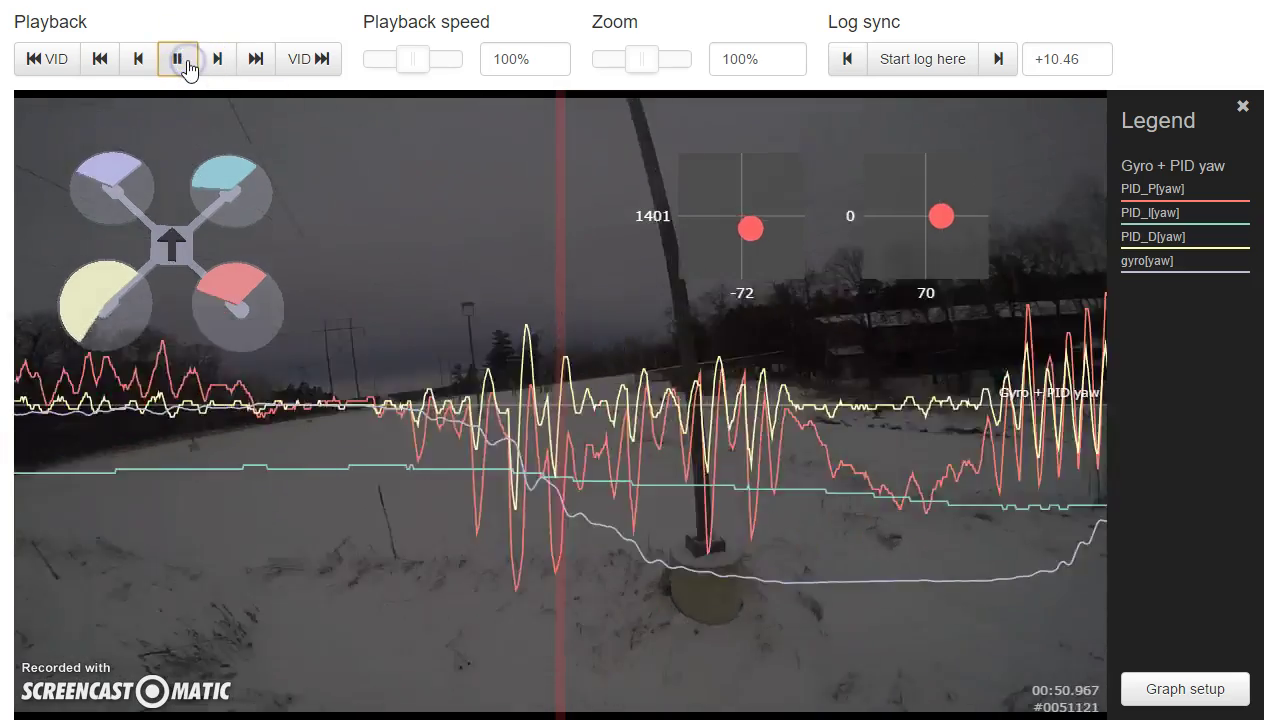
{"action": "left_click", "coordinate": [186, 64]}
{"action": "left_click_drag", "start_coordinate": [536, 588], "coordinate": [763, 557]}
{"action": "left_click", "coordinate": [489, 410]}
{"action": "left_click_drag", "start_coordinate": [489, 410], "coordinate": [398, 447]}
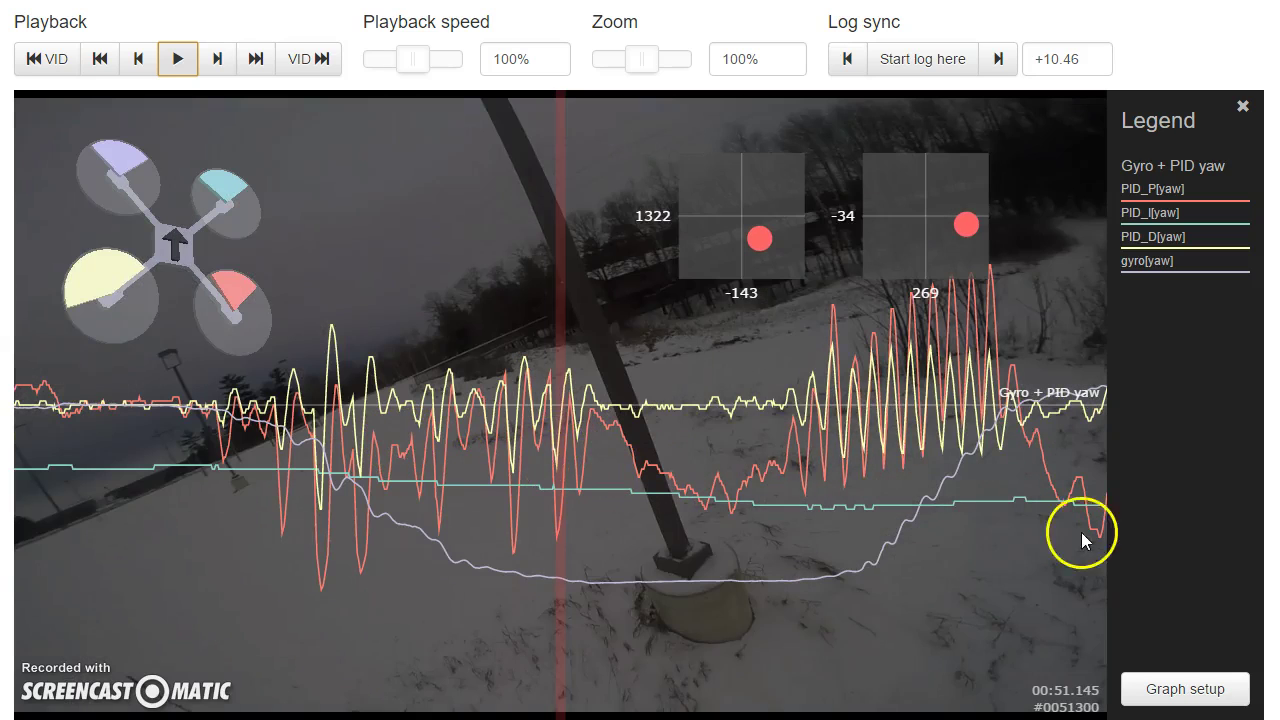
{"action": "left_click_drag", "start_coordinate": [693, 343], "coordinate": [704, 475]}
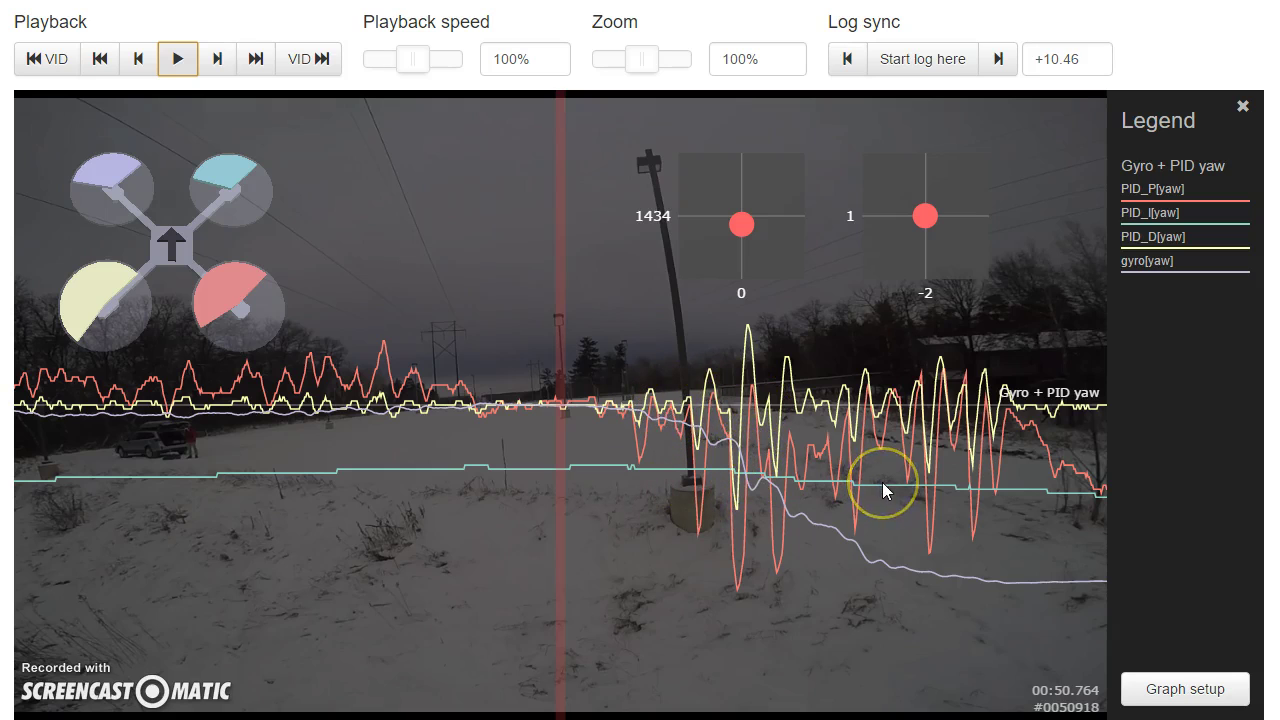
{"action": "left_click_drag", "start_coordinate": [871, 484], "coordinate": [604, 495]}
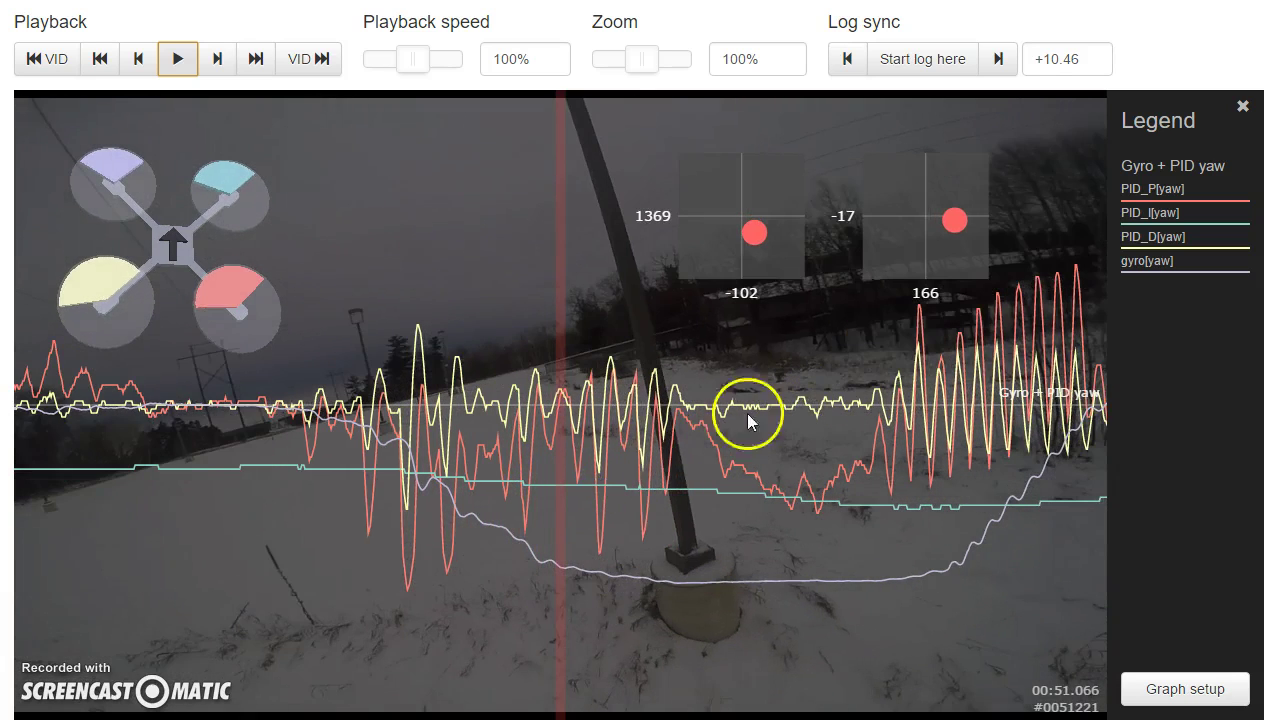
{"action": "left_click_drag", "start_coordinate": [954, 391], "coordinate": [948, 398]}
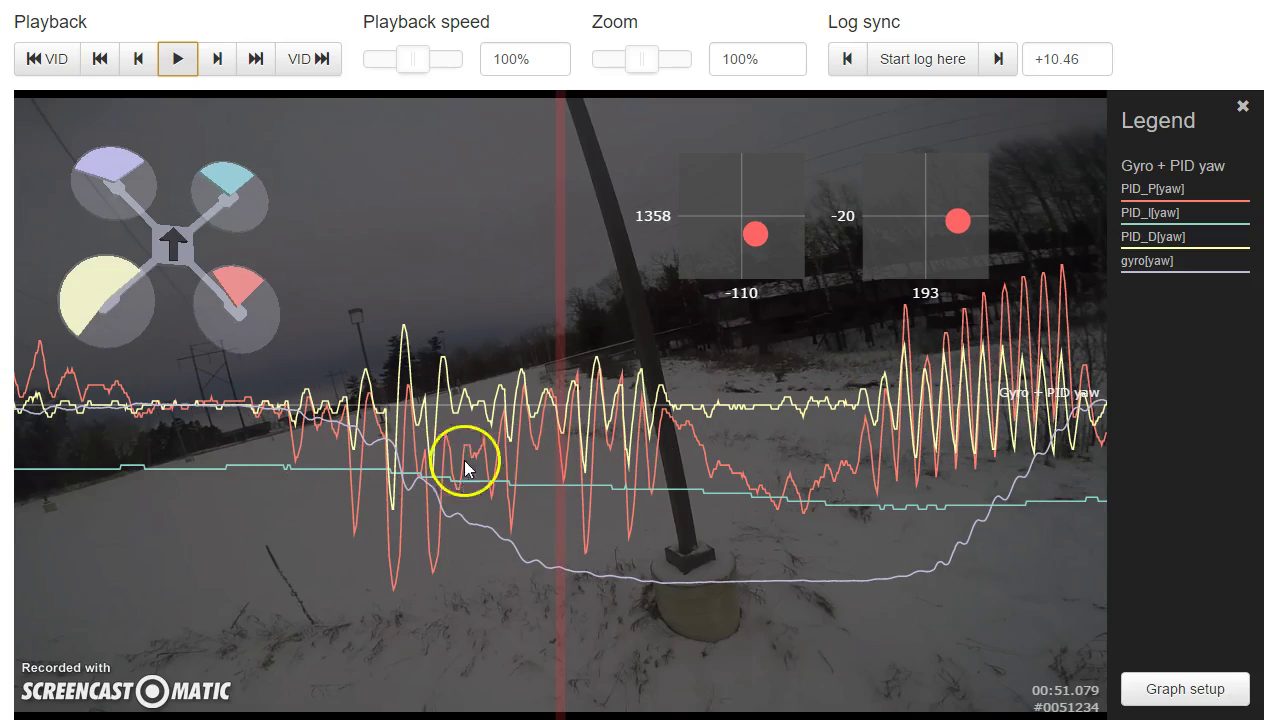
Check other yaw movements further along the log for the same P and D oscillations, advancing through 52.4 seconds to about 1:00.8
{"action": "key", "text": "space"}
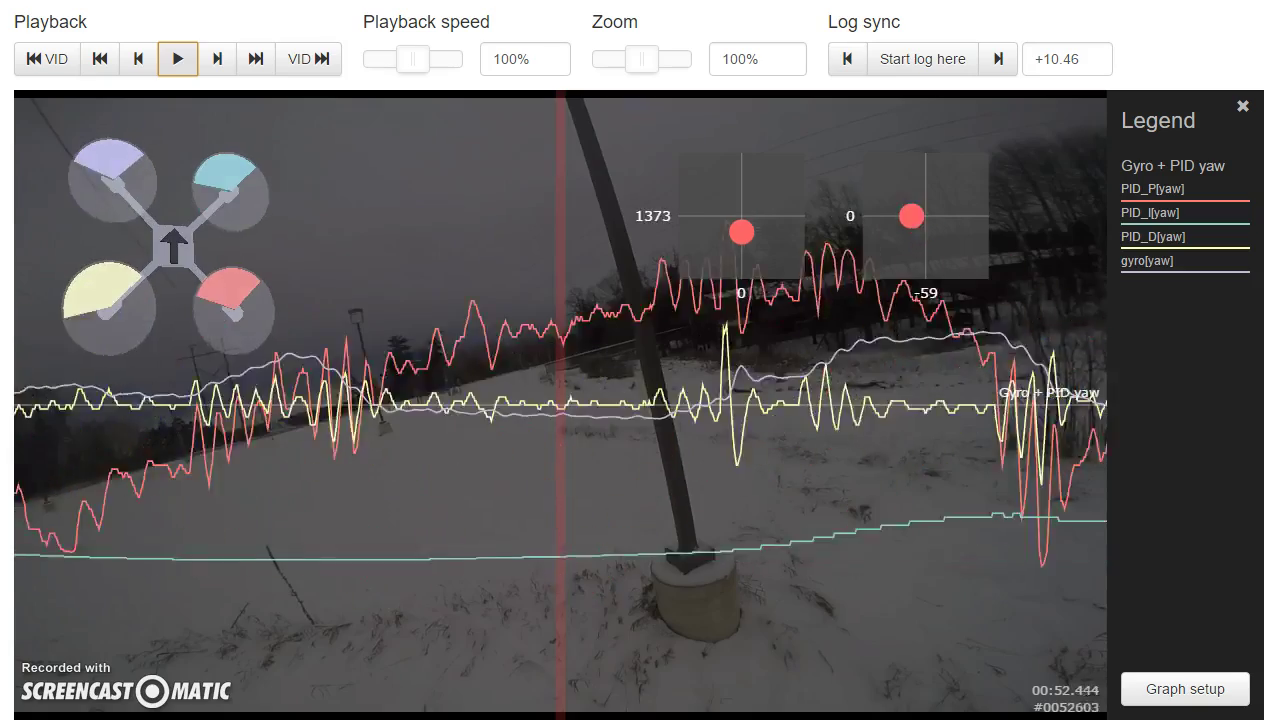
{"action": "left_click_drag", "start_coordinate": [689, 398], "coordinate": [2, 316]}
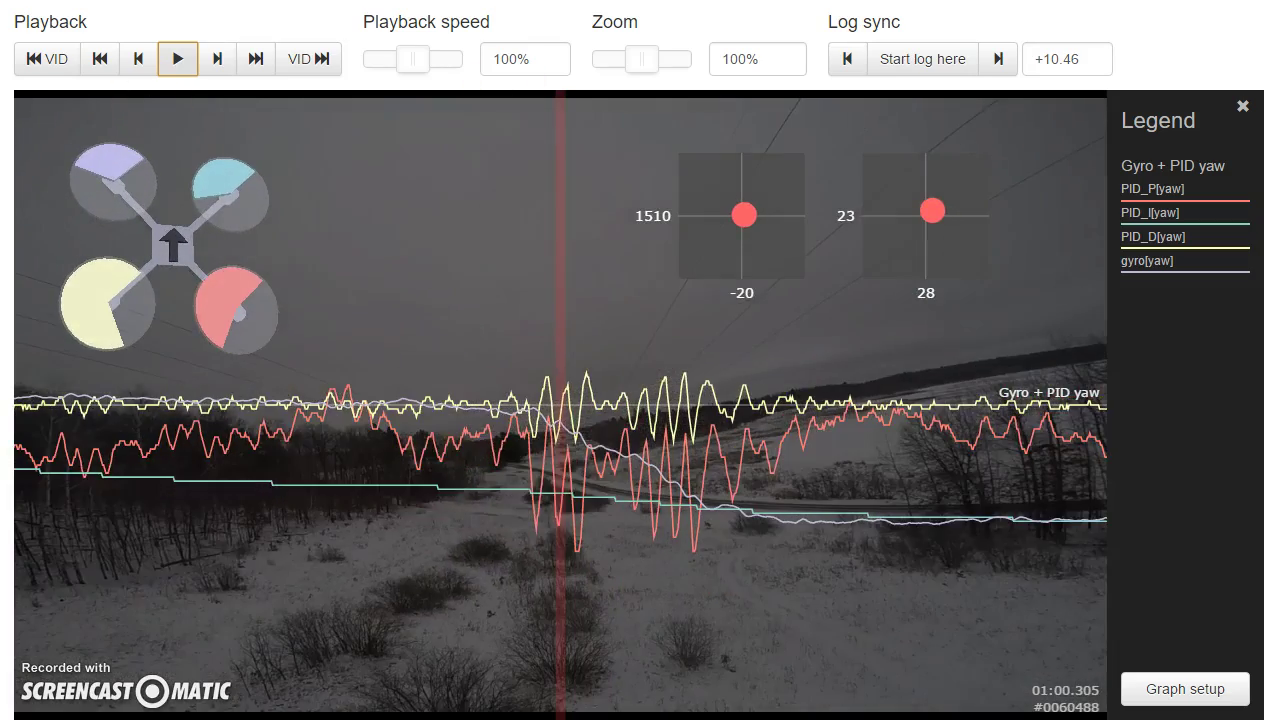
{"action": "left_click", "coordinate": [568, 408]}
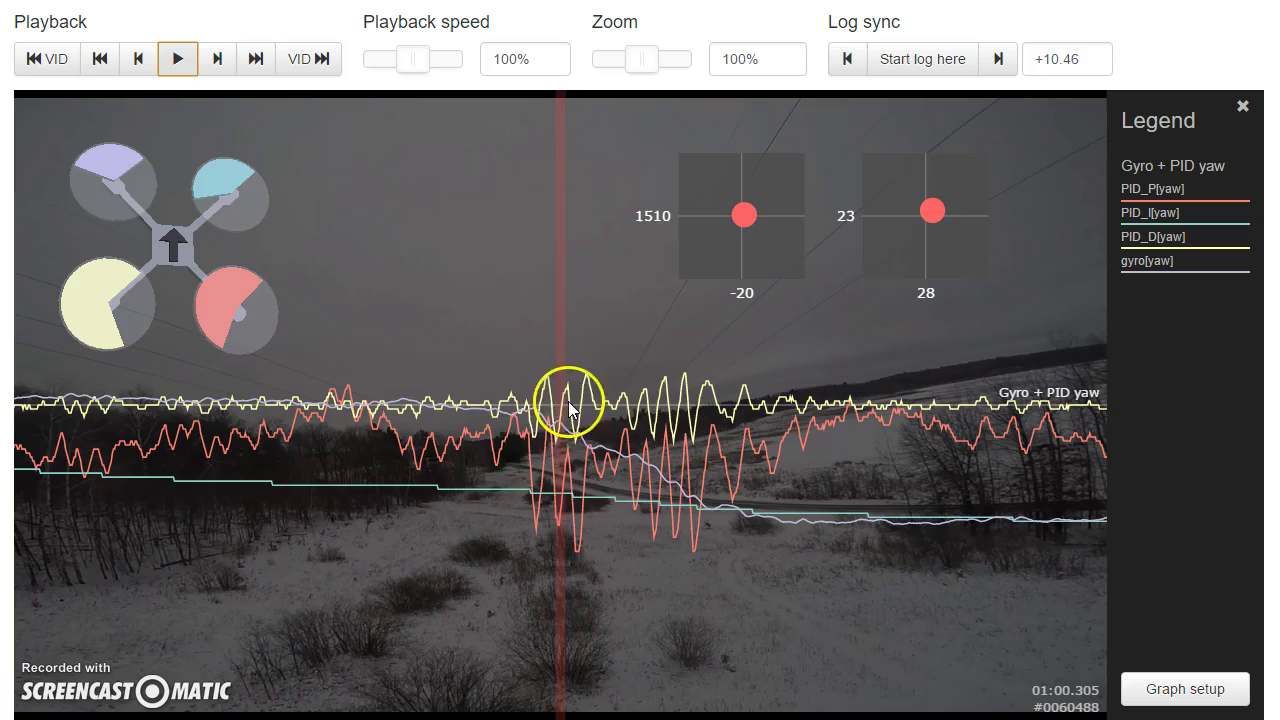
{"action": "left_click", "coordinate": [807, 346]}
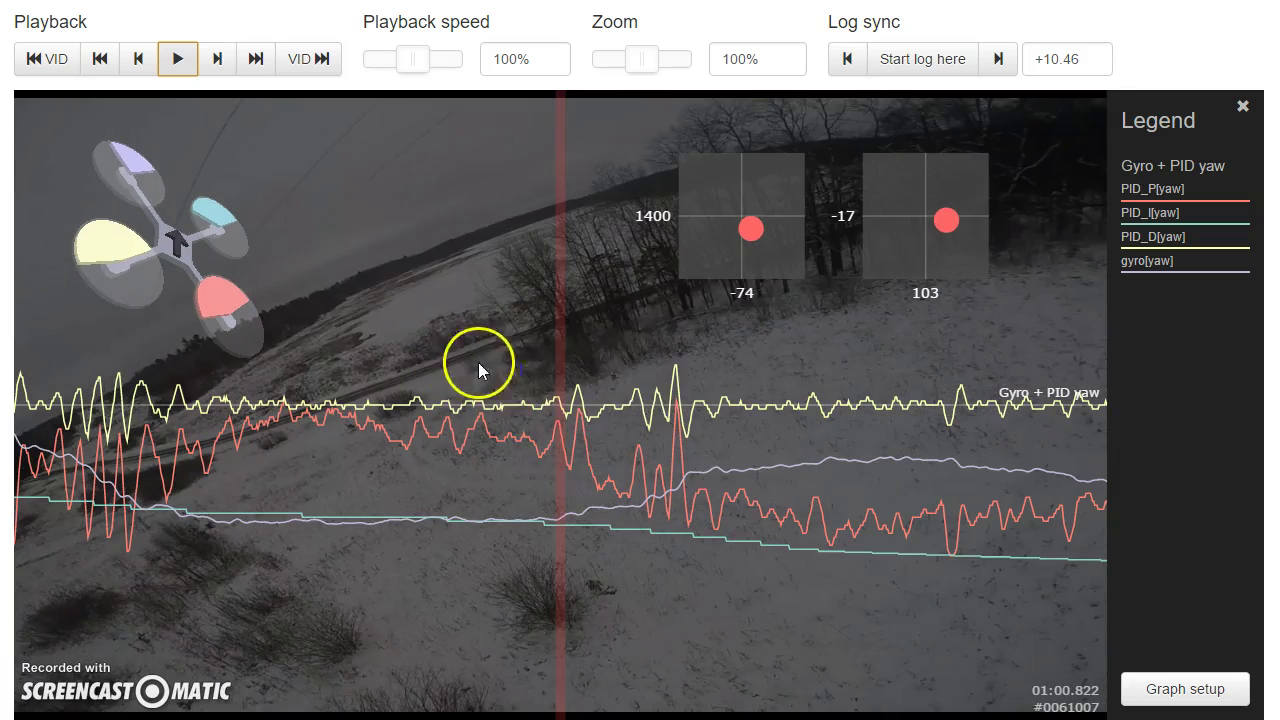